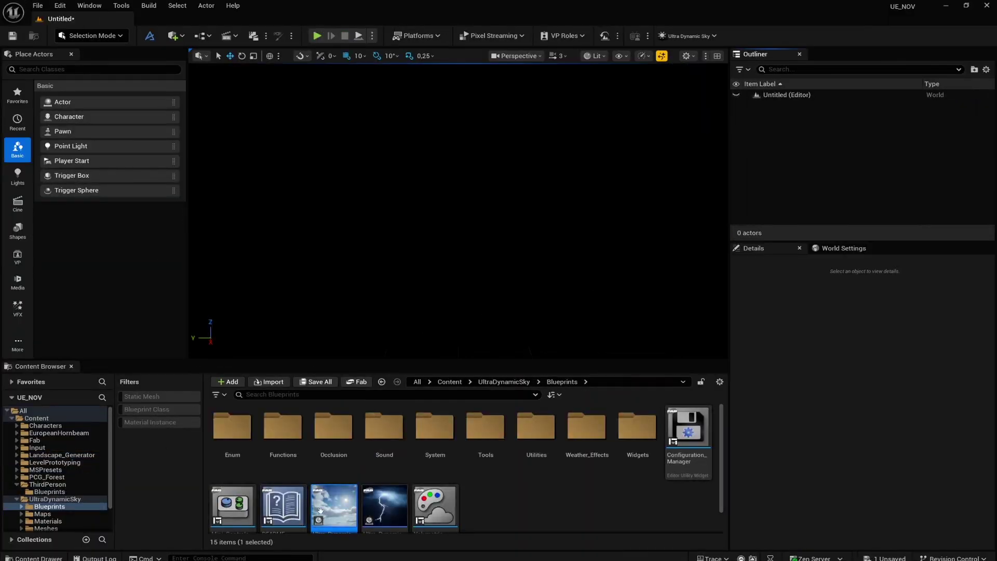
- Add the Ultra_Dynamic_Sky blueprint to the empty level
left_click_drag(320, 511, 437, 294)
left_click_drag(452, 177, 452, 178)
- Create a new landscape with the default settings in Landscape mode and return to Selection mode
left_click(91, 36)
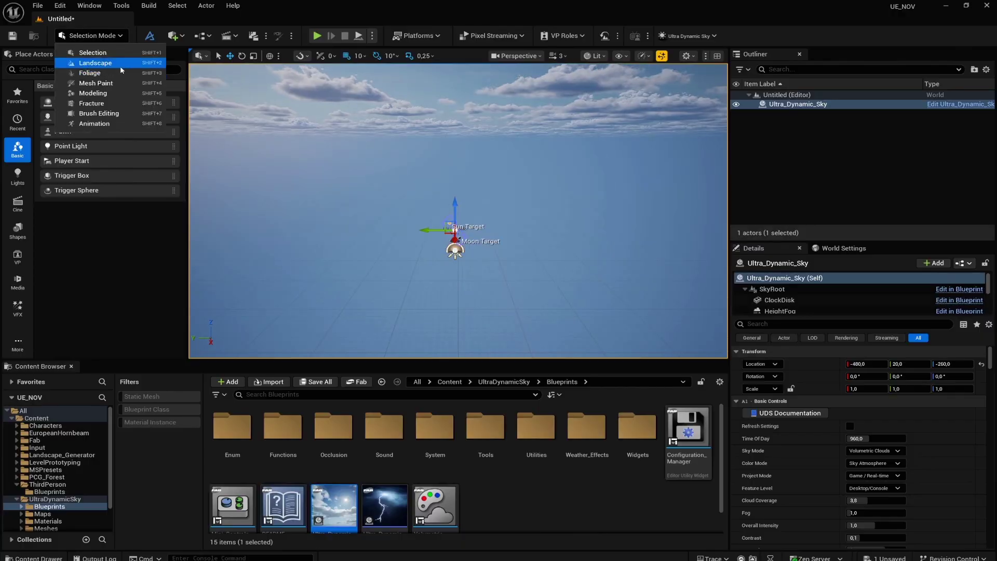
left_click(83, 66)
left_click(142, 341)
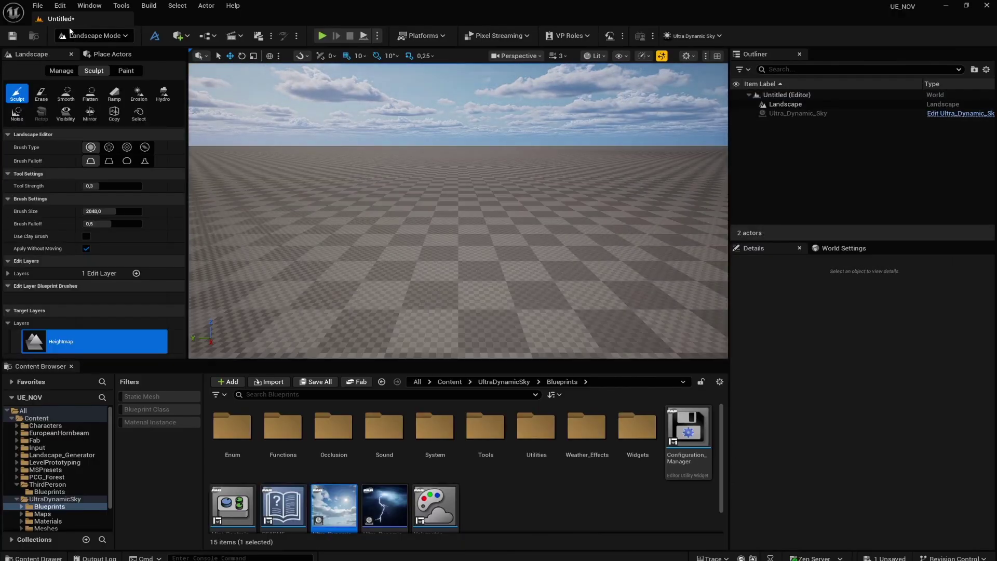
left_click(91, 35)
left_click(84, 52)
- Place BP_LandscapeGenerator from the Landscape_Generator folder on the landscape, keeping the Patches edit layer above Layer
key("s")
right_click_drag(493, 264, 407, 357)
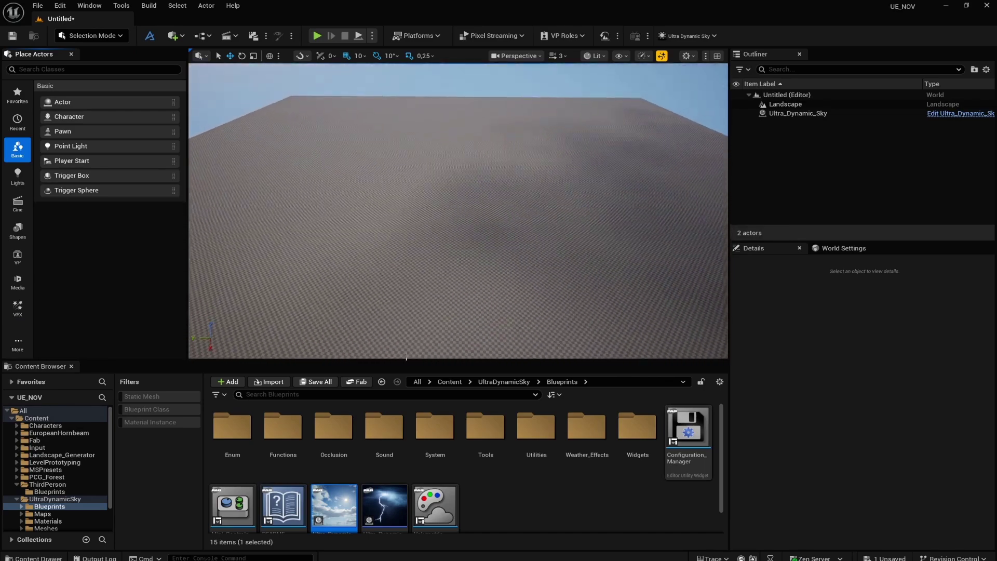
mouse_move(491, 277)
right_mouse_down()
mouse_move(491, 317)
mouse_move(491, 262)
right_mouse_up()
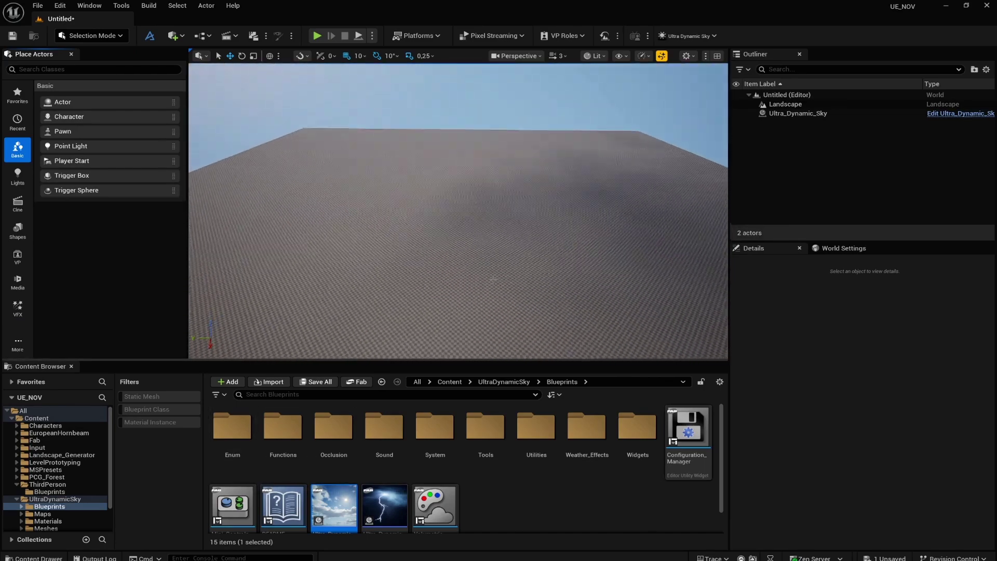
left_click(17, 484)
left_click(17, 491)
left_click(57, 455)
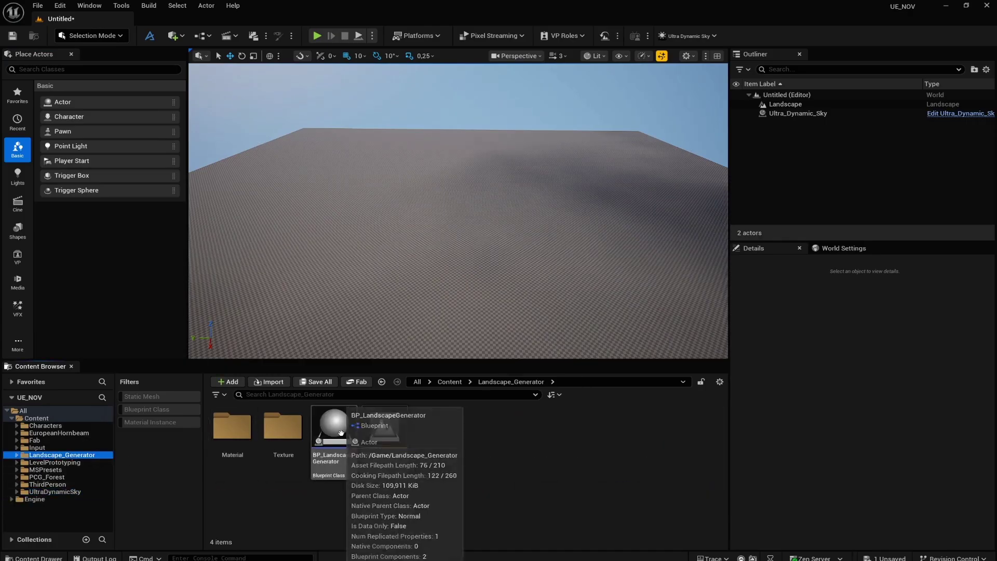
left_click_drag(339, 434, 456, 208)
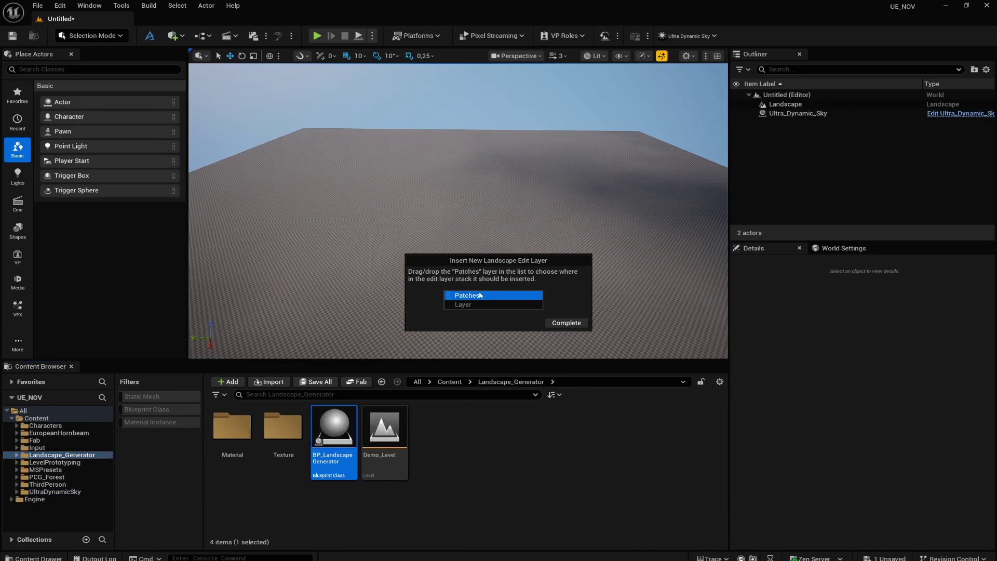
left_click(572, 323)
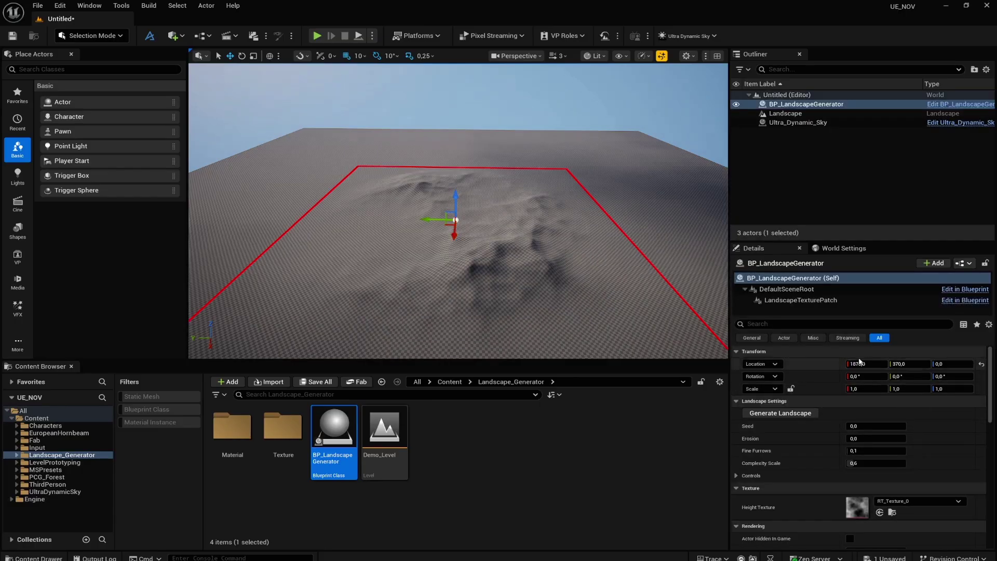
- Set the landscape generator's X and Y location to 0 and its scale to 2.5 on all three axes
type("0")
key("Return")
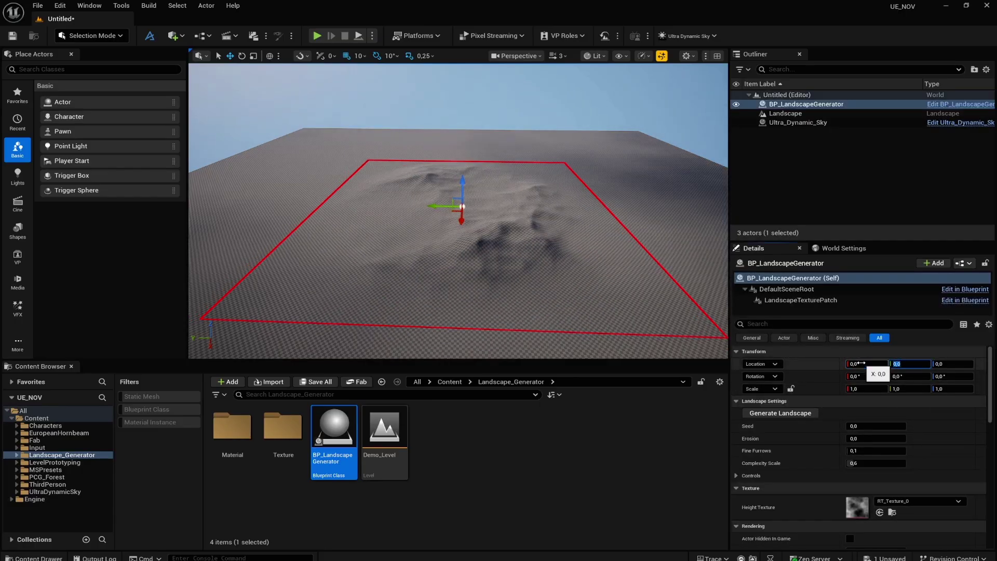
left_click(855, 388)
type("2,5")
key("Tab")
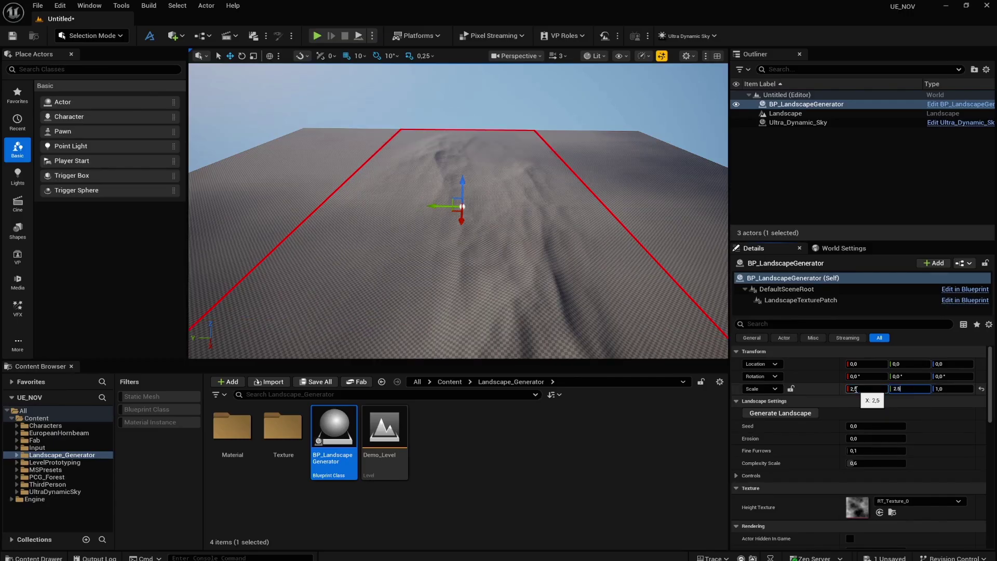
type("2,5")
key("Tab")
type("2,5")
key("Return")
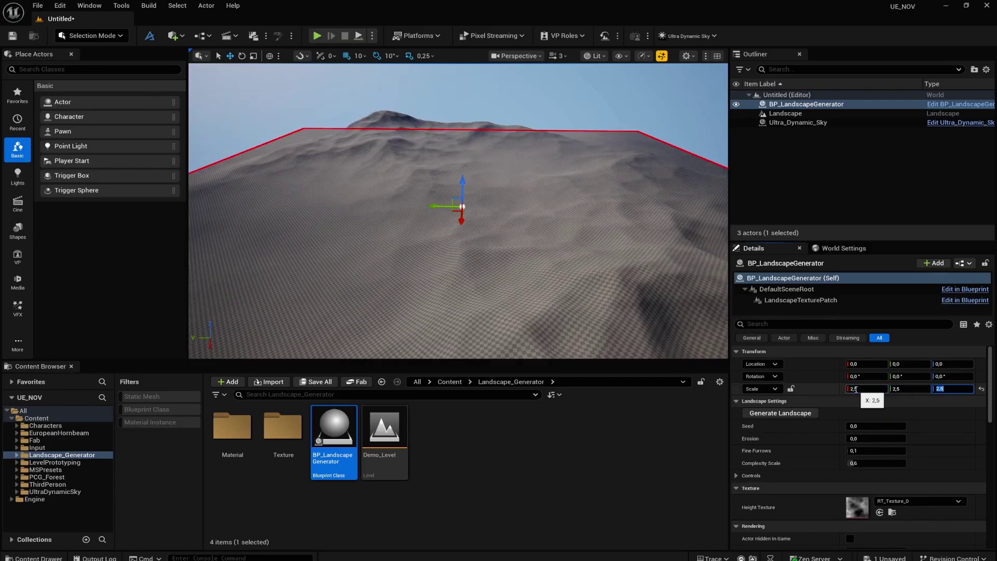
- Set the landscape generator's Falloff Mode to Rounded Rectangle
left_click(843, 476)
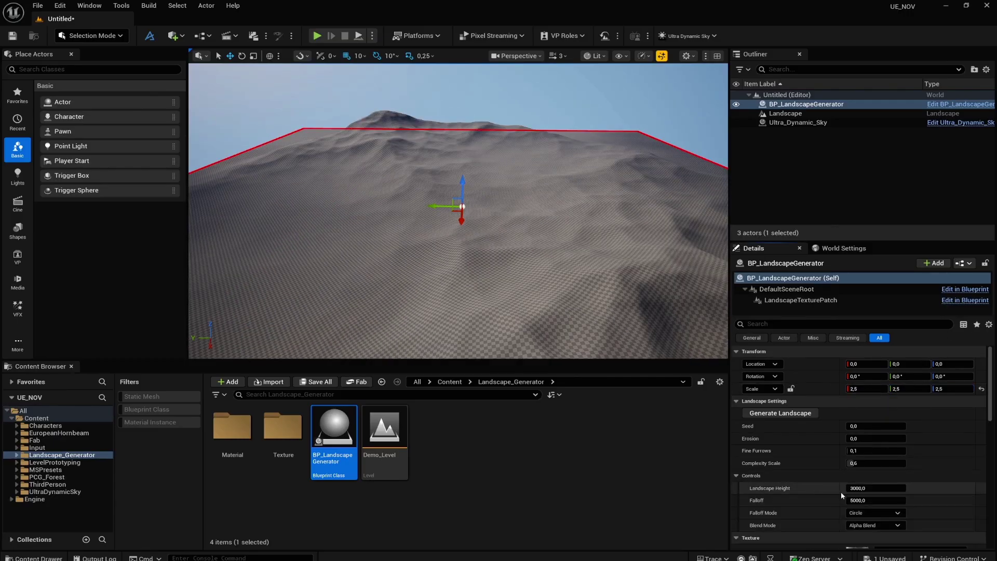
left_click(887, 511)
left_click(878, 529)
- Set the landscape generator's seed to 9, complexity scale to about 0.76 and erosion to 0.1
left_click_drag(857, 426, 857, 426)
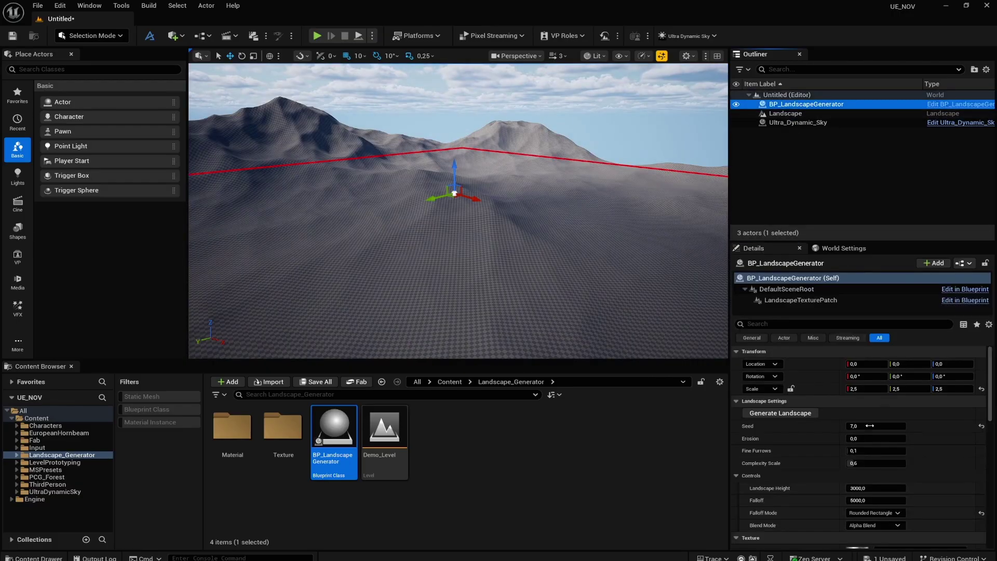
left_click_drag(866, 429, 873, 463)
left_click(924, 472)
type("0,2")
key("Return")
left_click(863, 439)
type("0,1")
key("Return")
key("Escape")
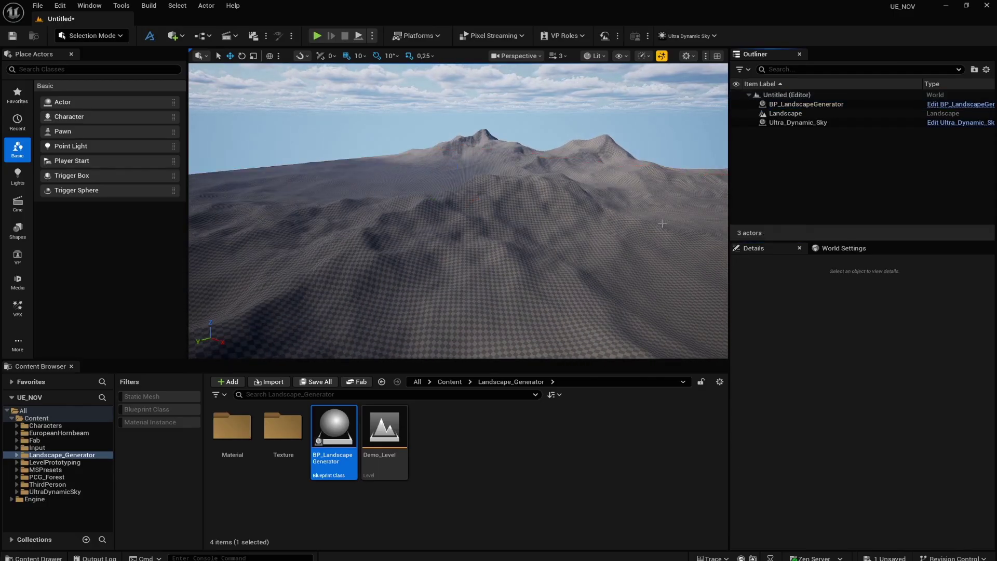
- Place the BP_Forest blueprint from the PCG_Forest folder on the landscape
right_click_drag(458, 211, 563, 208)
right_click_drag(459, 253, 418, 285)
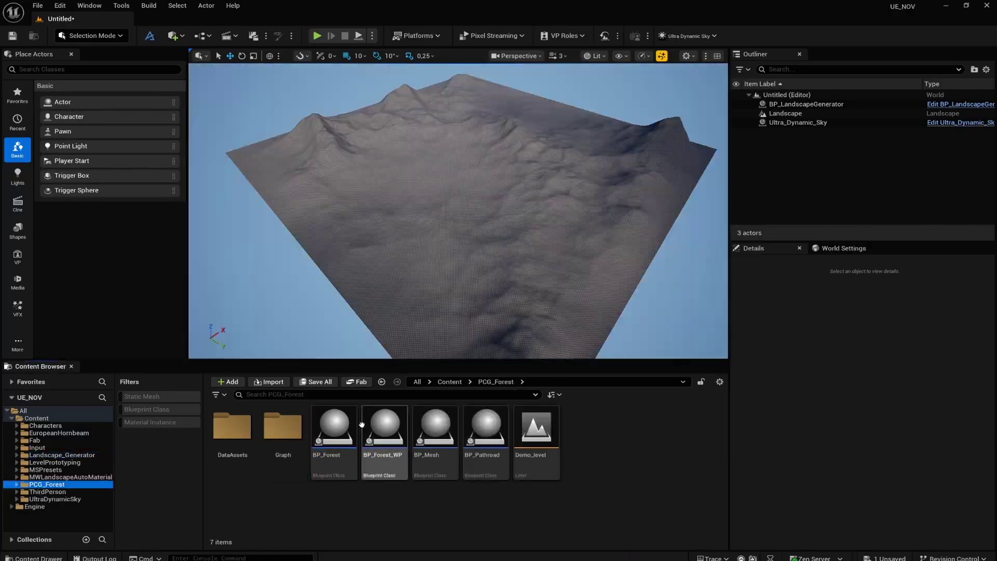
left_click_drag(335, 426, 470, 193)
- Assign DA_DynamicMesh_Grass to BP_Forest's Mesh Grass and DA_DynamicMesh_HighGrass to its Mesh High Grass
right_click_drag(470, 194, 480, 130)
right_click_drag(458, 210, 459, 211)
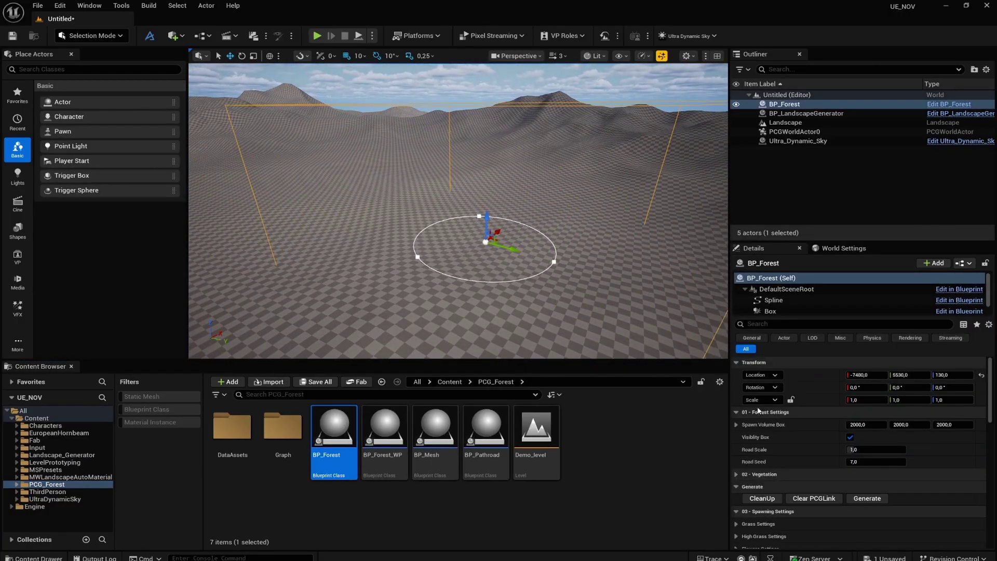
scroll(830, 509, "down", 3)
scroll(830, 509, "down", 2)
left_click(753, 401)
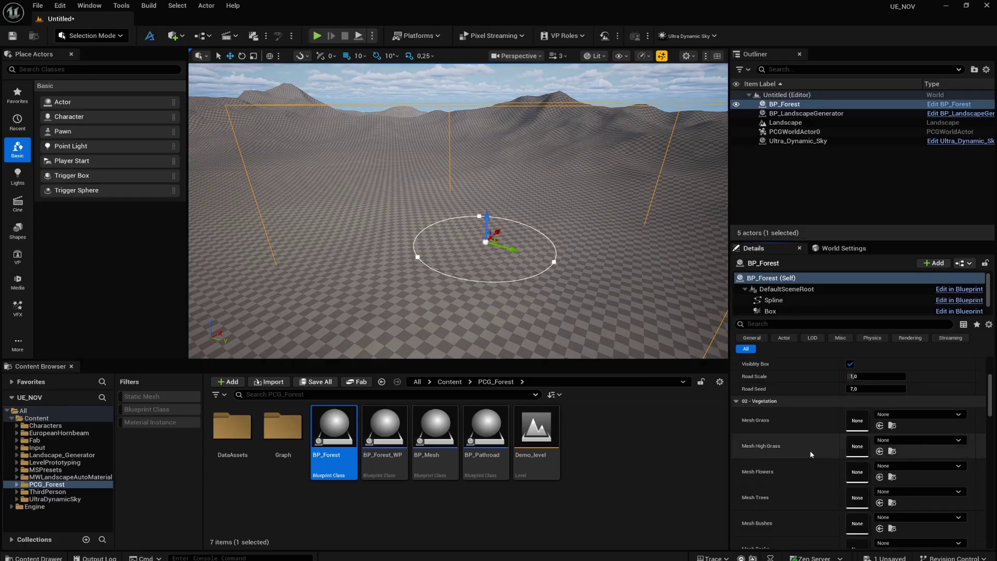
left_click(920, 414)
left_click(930, 302)
left_click(909, 440)
left_click(909, 327)
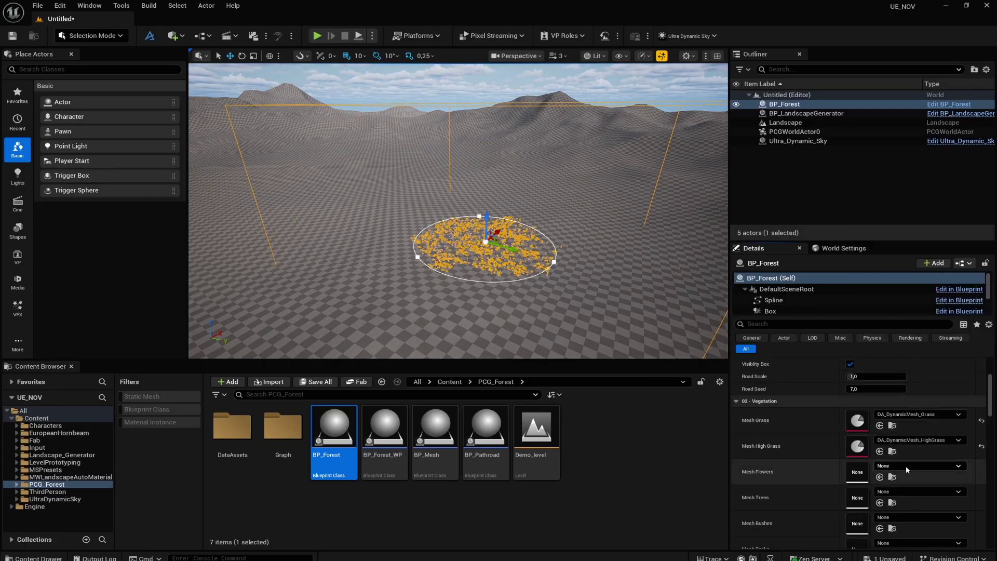
- Assign DA_DynamicMesh_Flowers to Mesh Flowers and DA_DynamicMesh_Trees to Mesh Trees on BP_Forest
left_click(907, 466)
left_click(911, 352)
left_click(910, 491)
left_click(923, 379)
- Assign DA_DynamicMesh_Bushes to Mesh Bushes and DA_DynamicMesh_Rocks to Mesh Rocks on BP_Forest
scroll(914, 530, "down", 2)
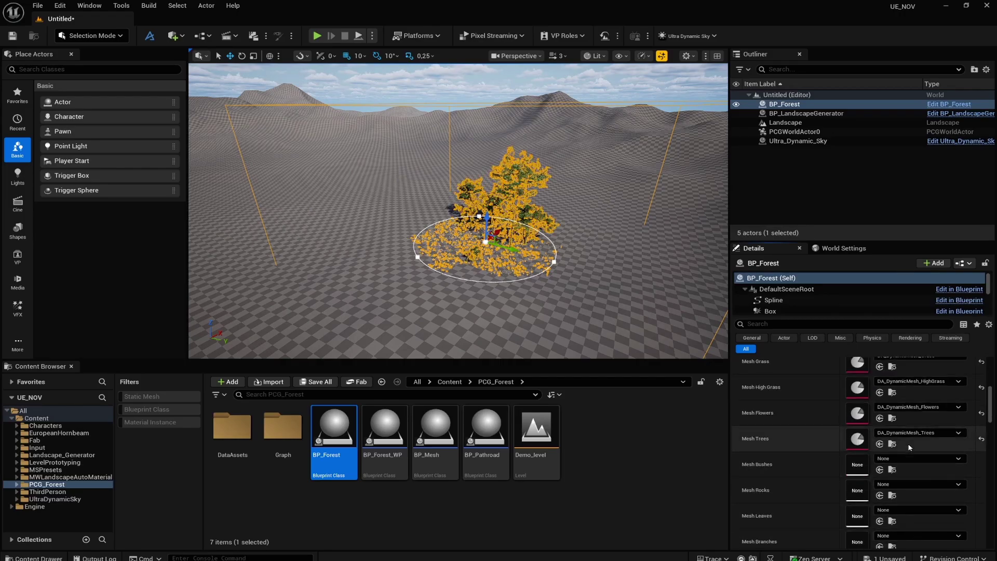
left_click(920, 459)
left_click(918, 333)
left_click(923, 484)
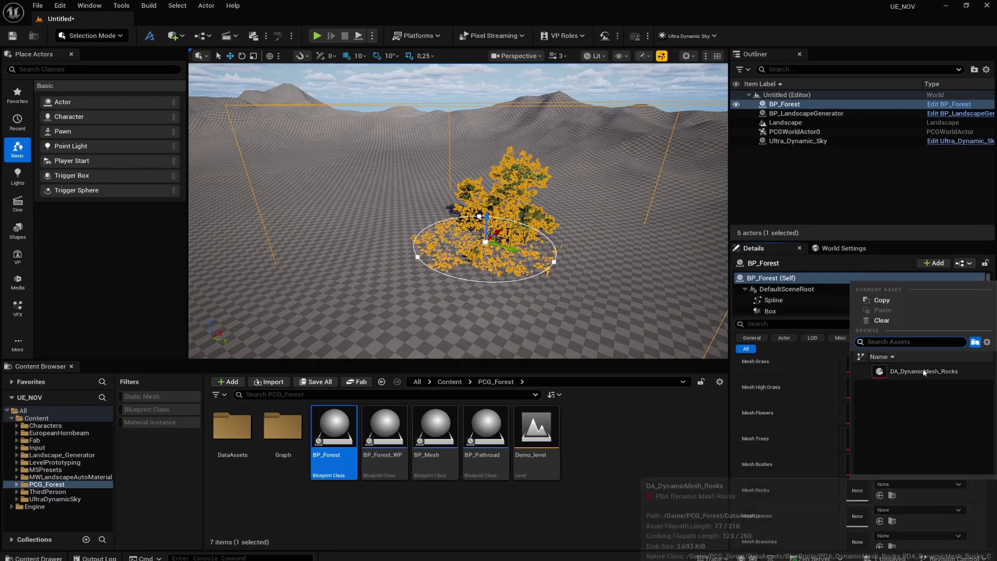
left_click(924, 372)
- Assign DA_DynamicMesh_Leaves to Mesh Leaves and DA_DynamicMesh_Branches to Mesh Branches on BP_Forest, ending with nothing selected
left_click(920, 510)
left_click(921, 398)
scroll(911, 447, "down", 1)
left_click(920, 527)
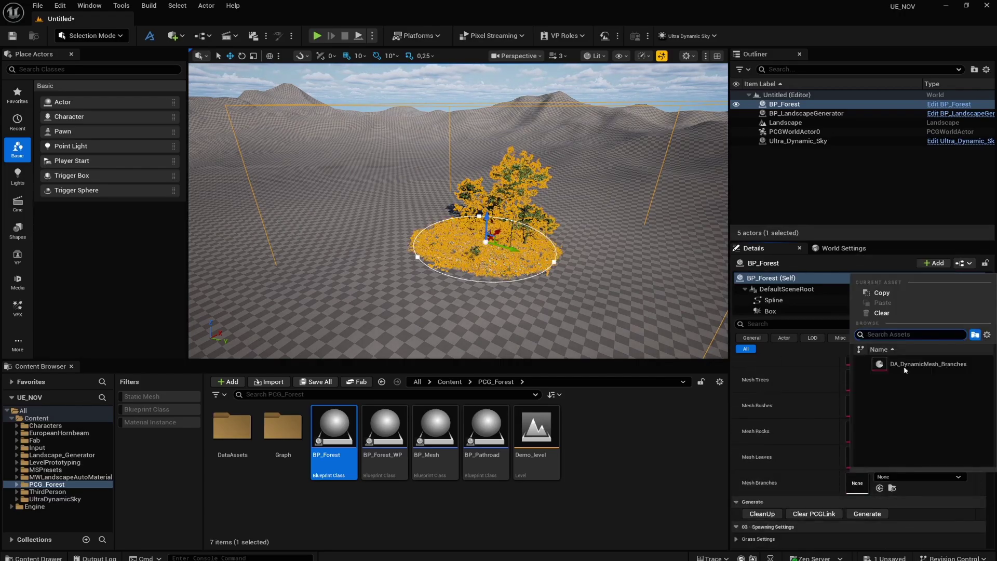
left_click(914, 367)
left_click(813, 160)
key("w")
mouse_move(458, 210)
right_mouse_down()
mouse_move(474, 238)
mouse_move(465, 219)
right_mouse_up()
key("s")
key("s")
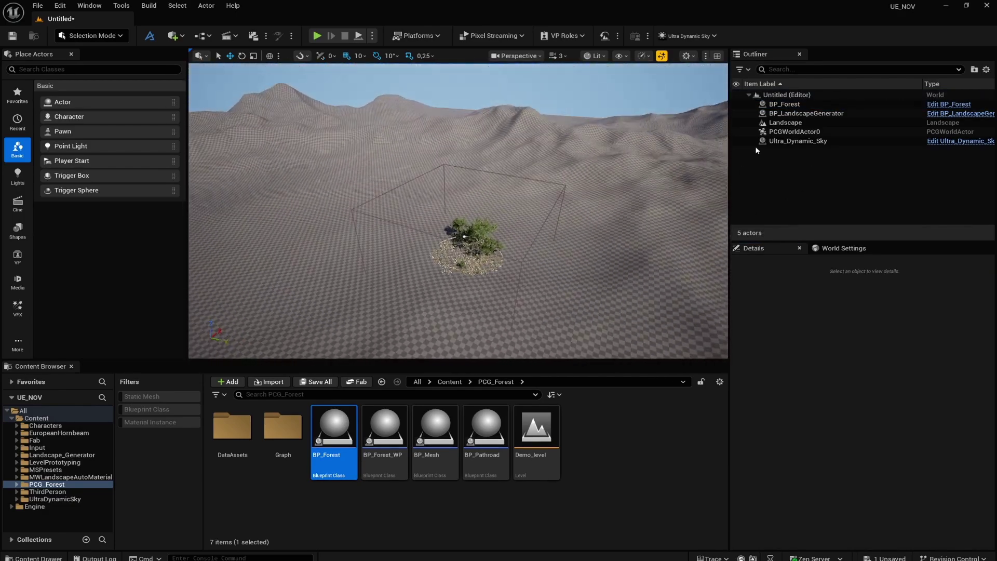
left_click(821, 113)
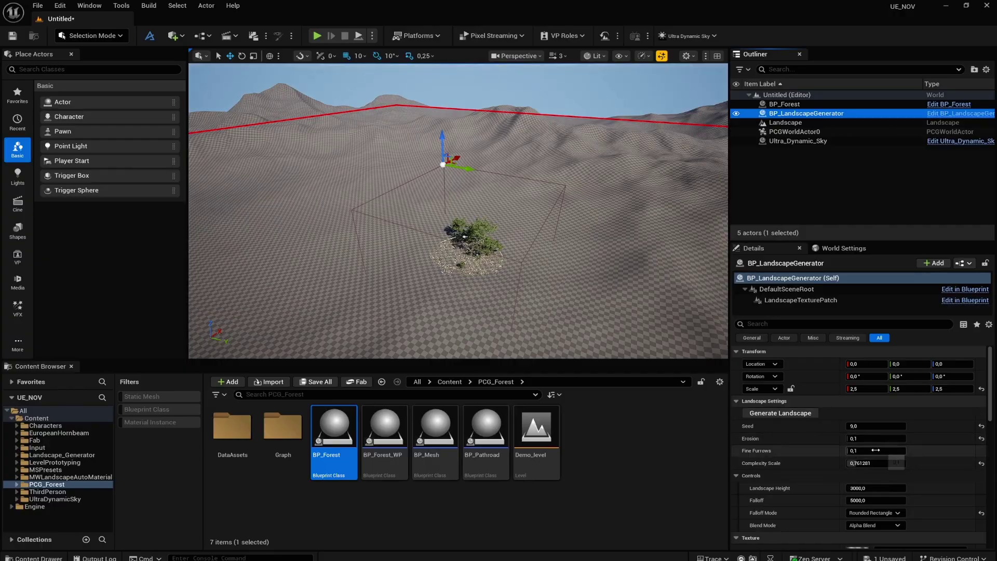
scroll(867, 486, "down", 1)
scroll(867, 485, "up", 1)
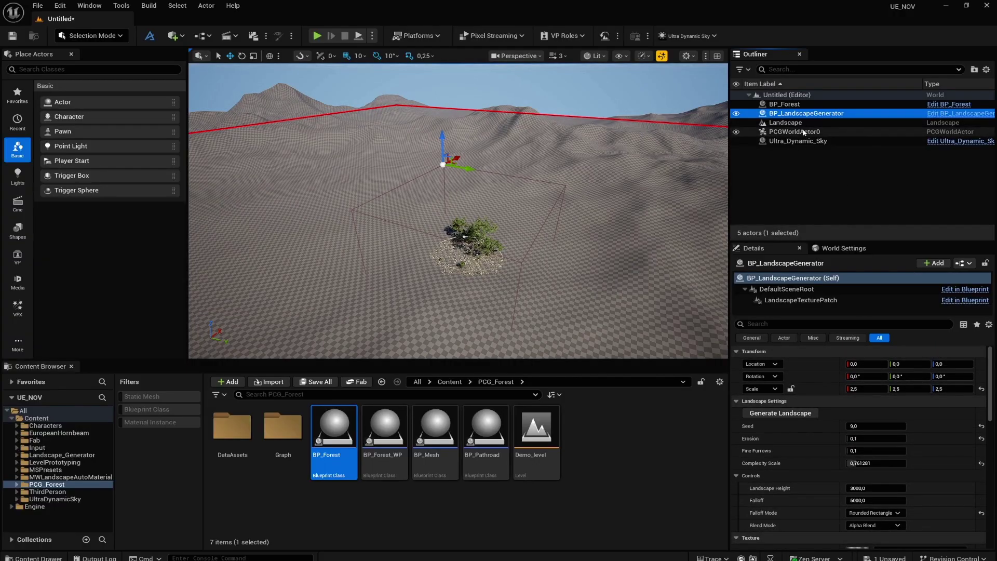
- Set BP_Forest's Spawn Volume Box to 5000 × 5000 × 3000
left_click(785, 104)
left_click(867, 425)
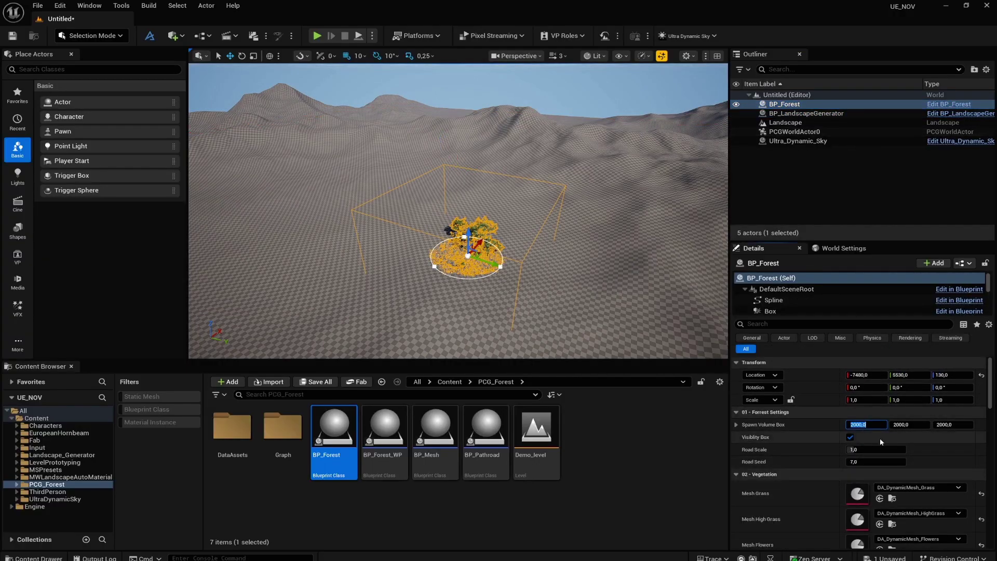
type("5000")
key("Tab")
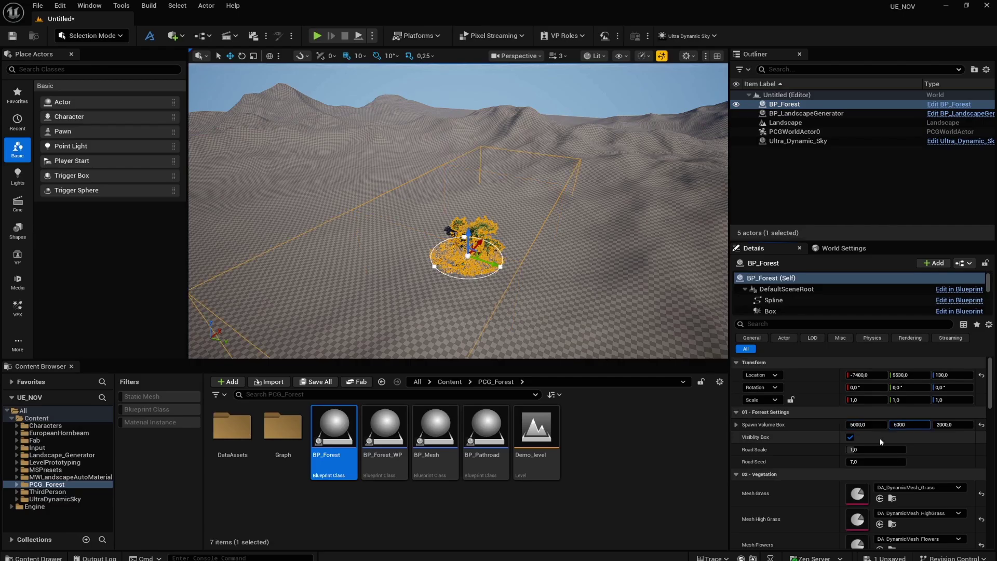
key("Tab")
type("5000")
key("Return")
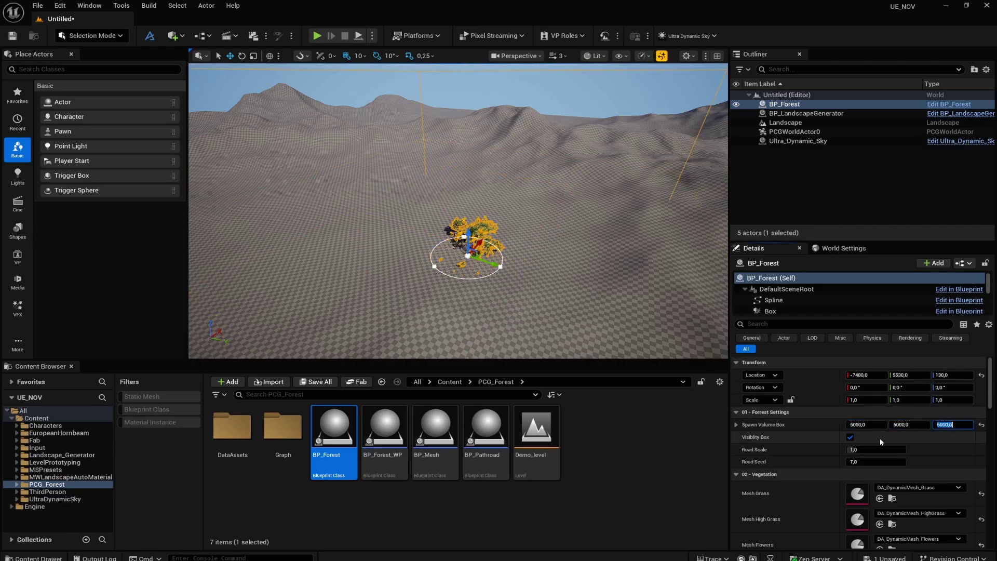
type("3000")
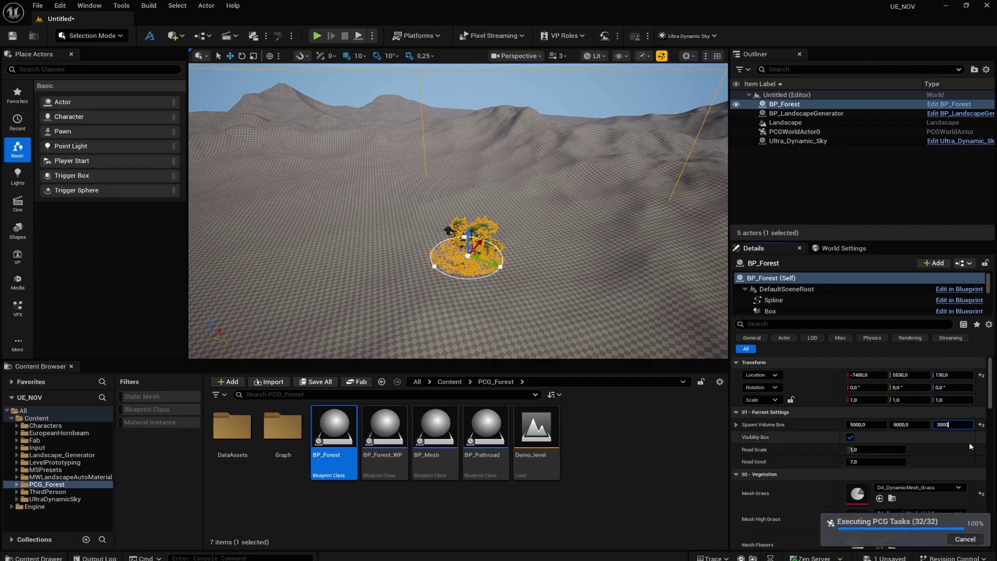
key("Return")
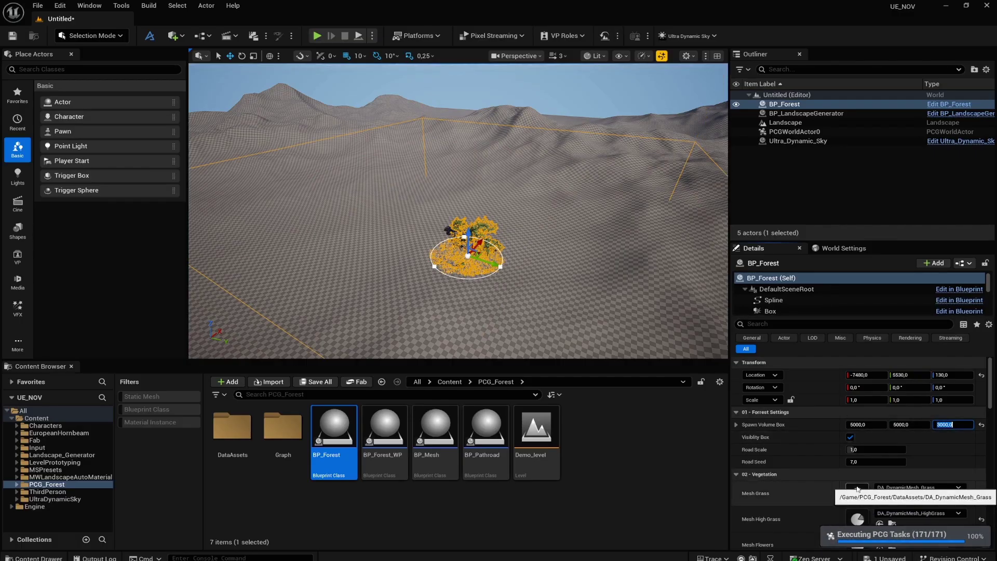
left_click(843, 203)
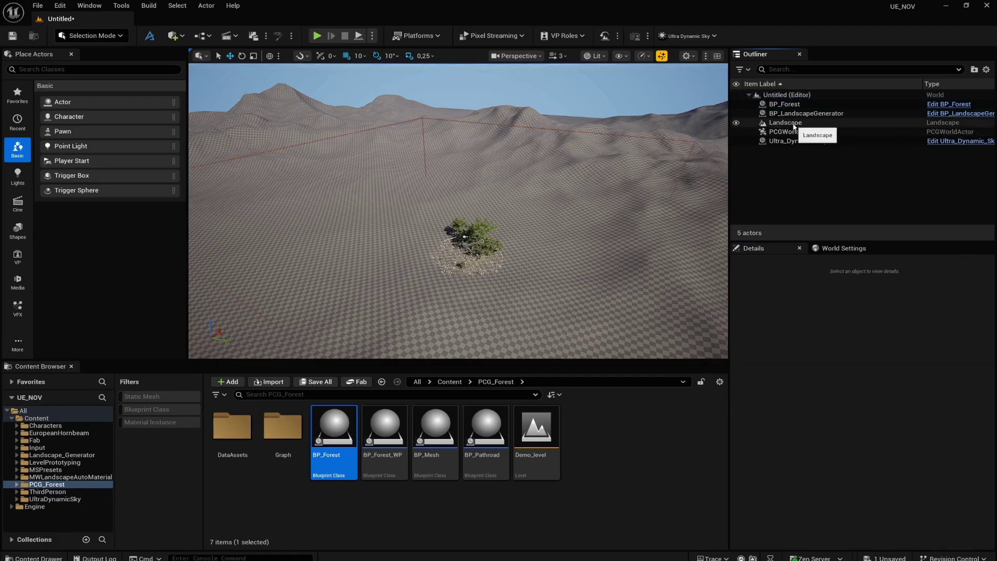
- Move one point of the forest spline outward to about X -3686 and set its type to Linear
left_click(435, 267)
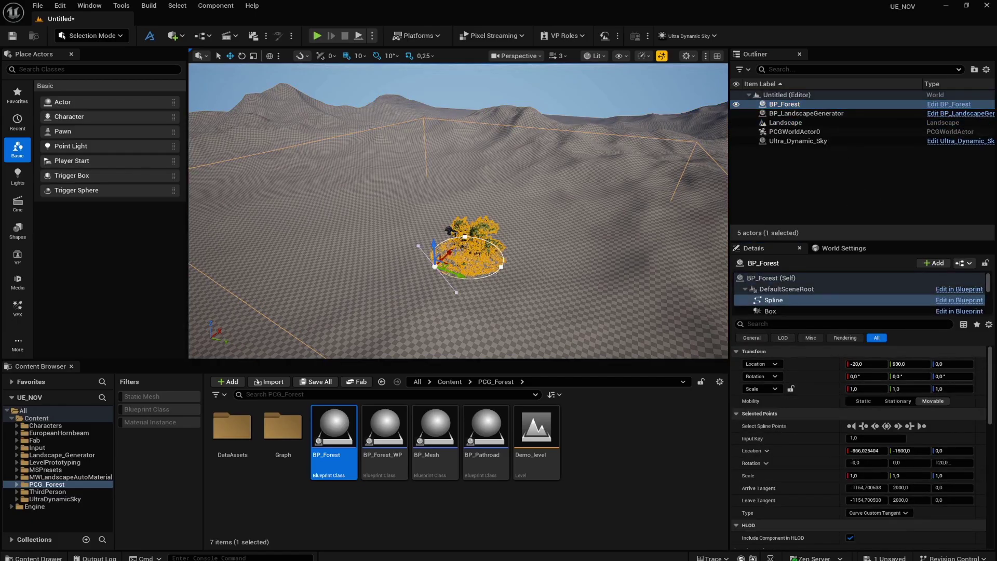
left_click_drag(448, 254, 370, 330)
right_click_drag(370, 331, 400, 239)
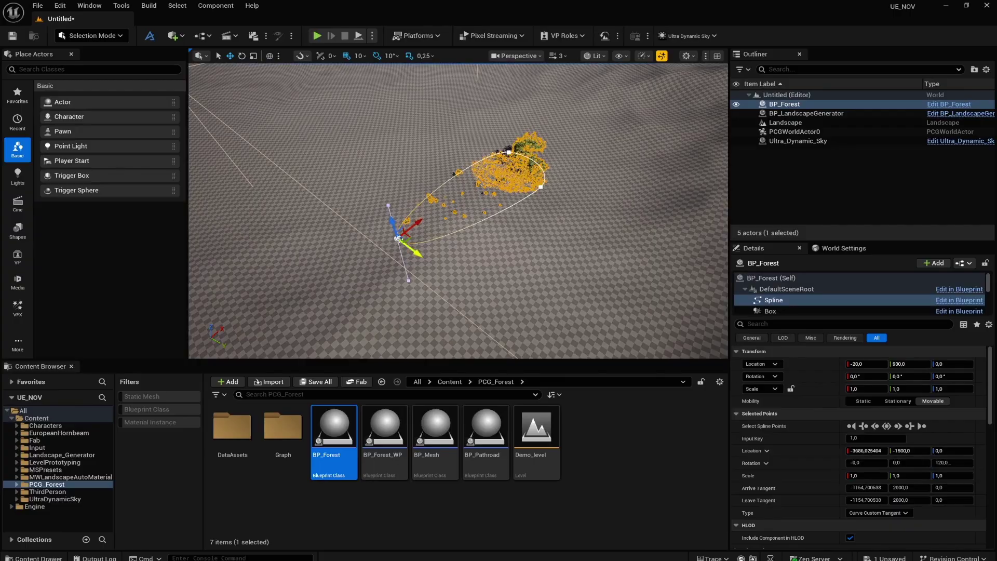
right_click(397, 239)
mouse_move(468, 305)
left_click(542, 318)
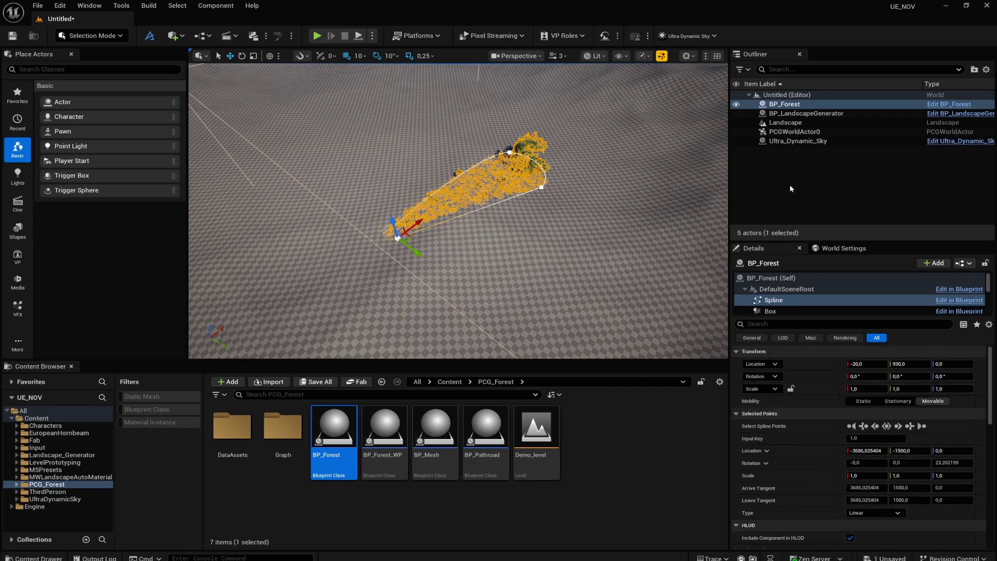
- Clean up the generated vegetation of BP_Forest
left_click(795, 104)
scroll(830, 478, "down", 8)
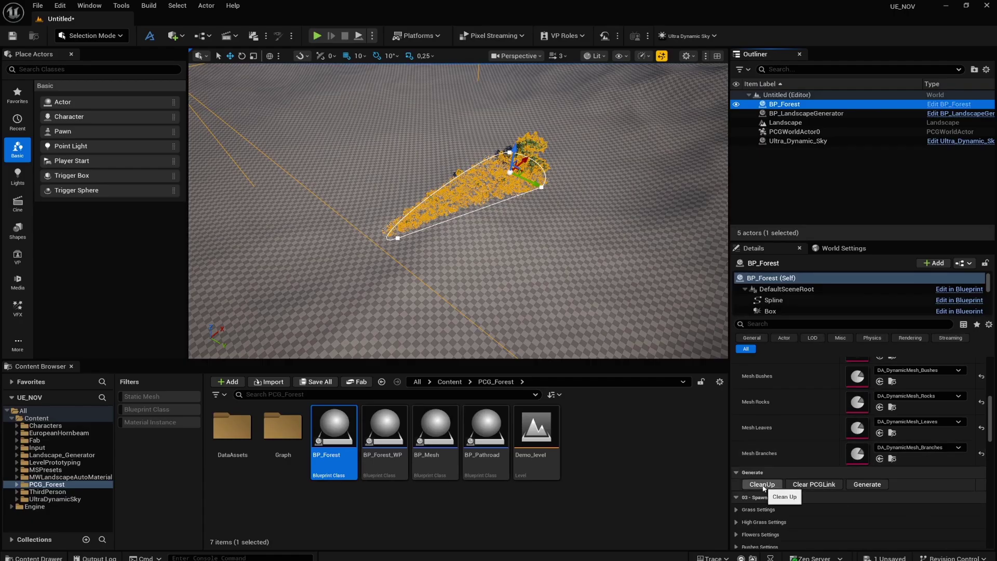
left_click(763, 484)
- Add a new spline point on the long curved side of the forest outline
left_click(790, 105)
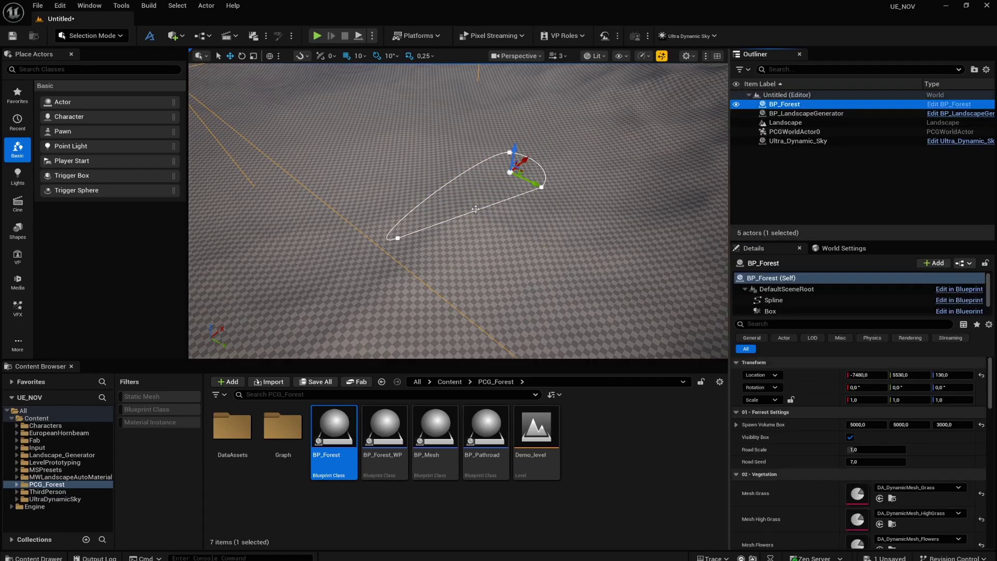
right_click(465, 172)
left_click(488, 193)
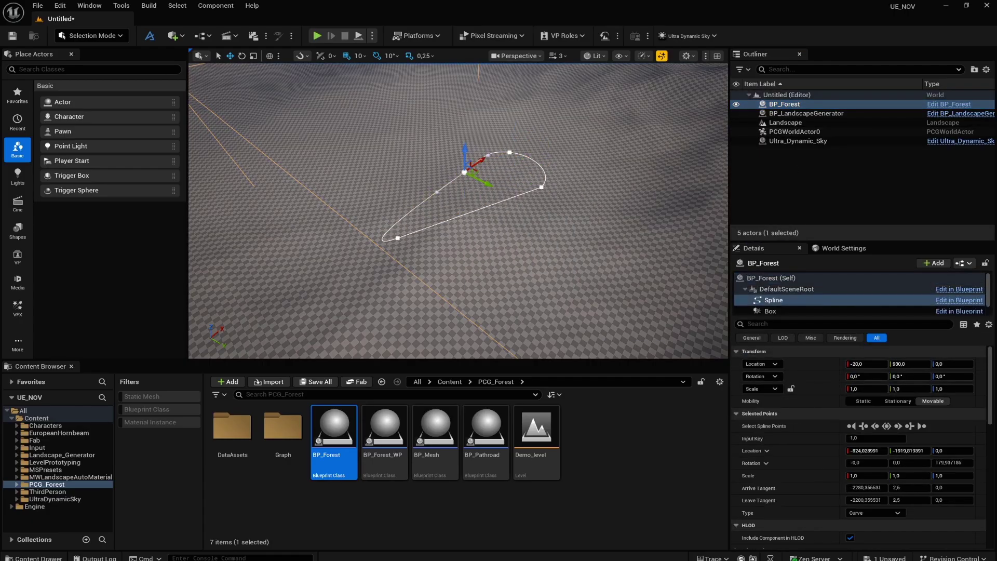
- Move the new forest spline point outward to about Y -4120 and switch the viewport to the Top view
left_click_drag(482, 181, 429, 155)
left_click(516, 55)
left_click(523, 109)
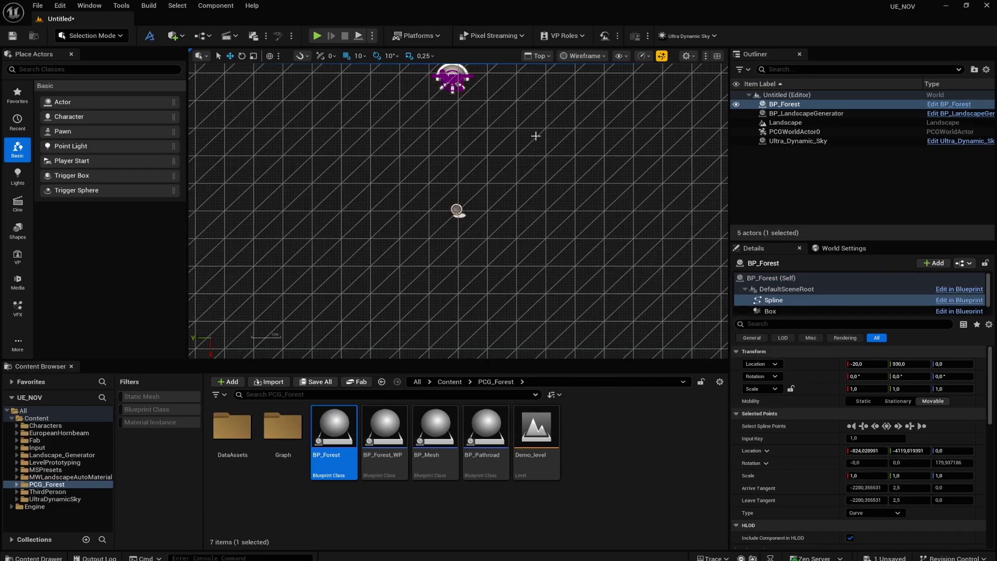
scroll(479, 220, "down", 10)
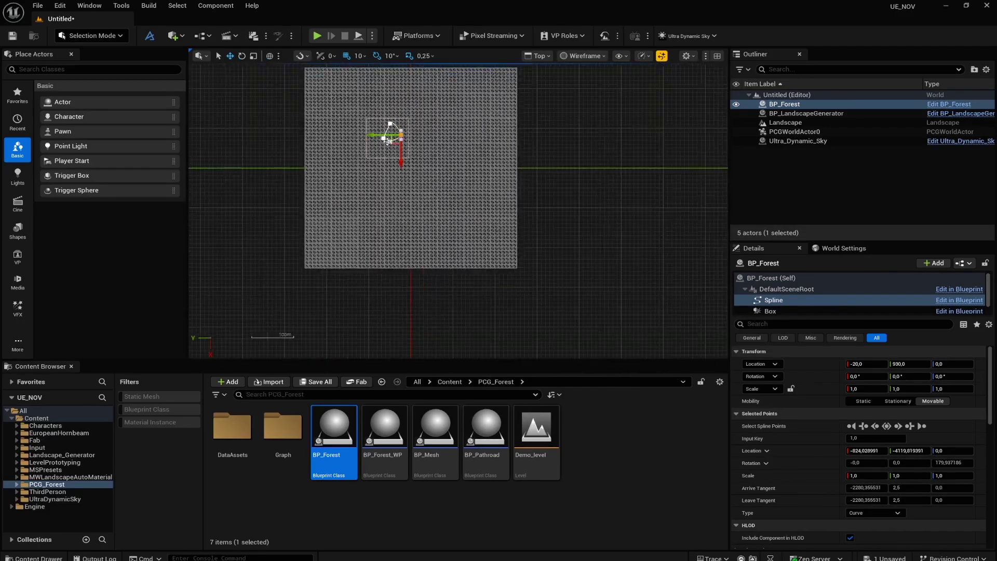
- Set BP_Forest's location to X 0 and Y 0
left_click(852, 277)
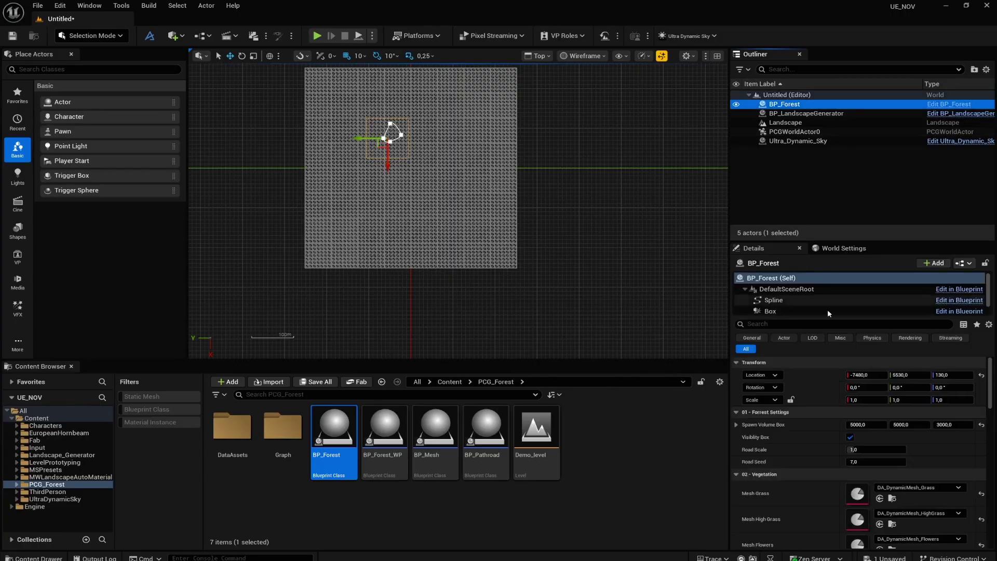
left_click(862, 375)
key("Tab")
type("0")
key("Tab")
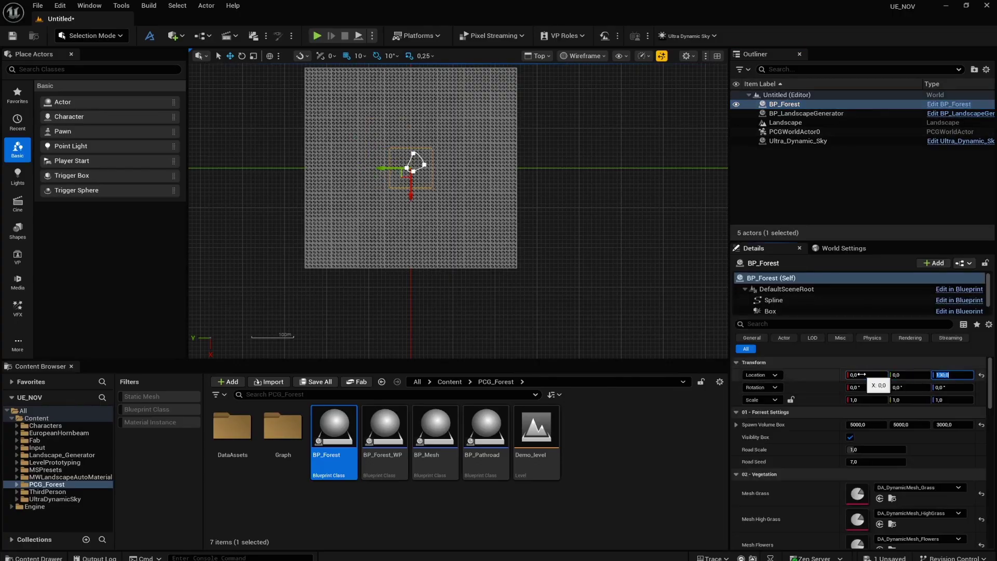
key("Return")
- Set the points of the forest spline to the Linear type so the outline has straight sides
scroll(395, 213, "up", 5)
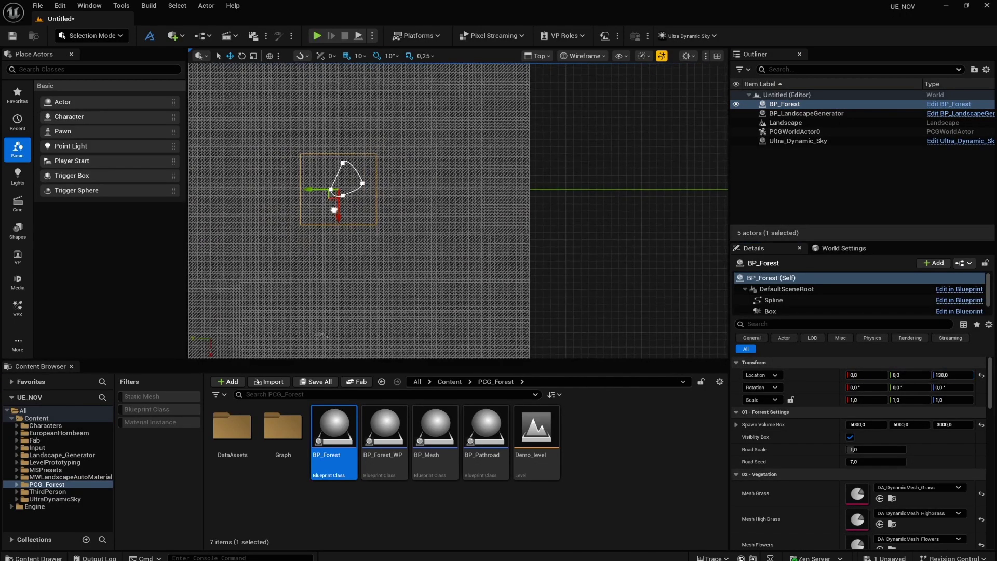
scroll(396, 213, "up", 3)
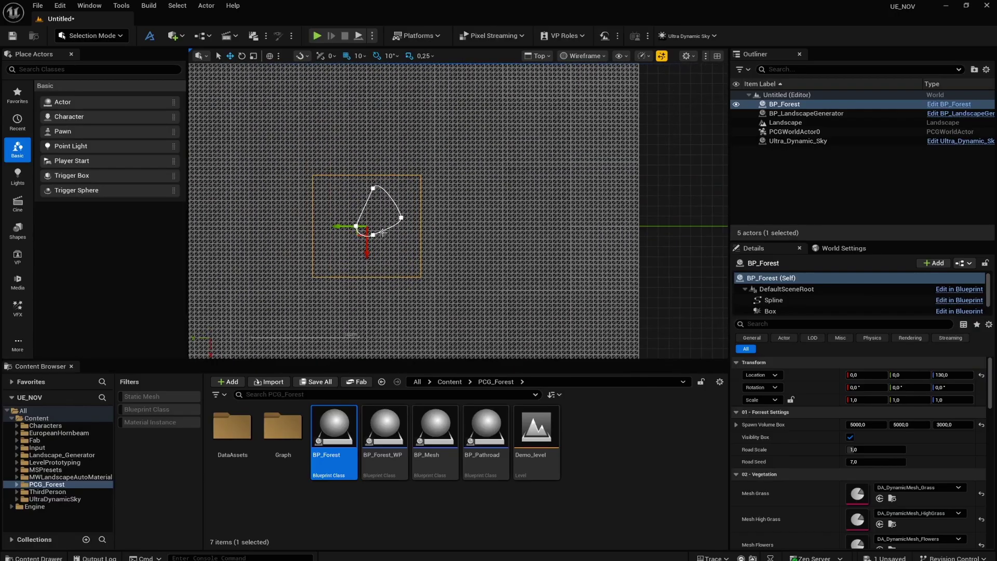
scroll(475, 213, "up", 2)
right_click(462, 100)
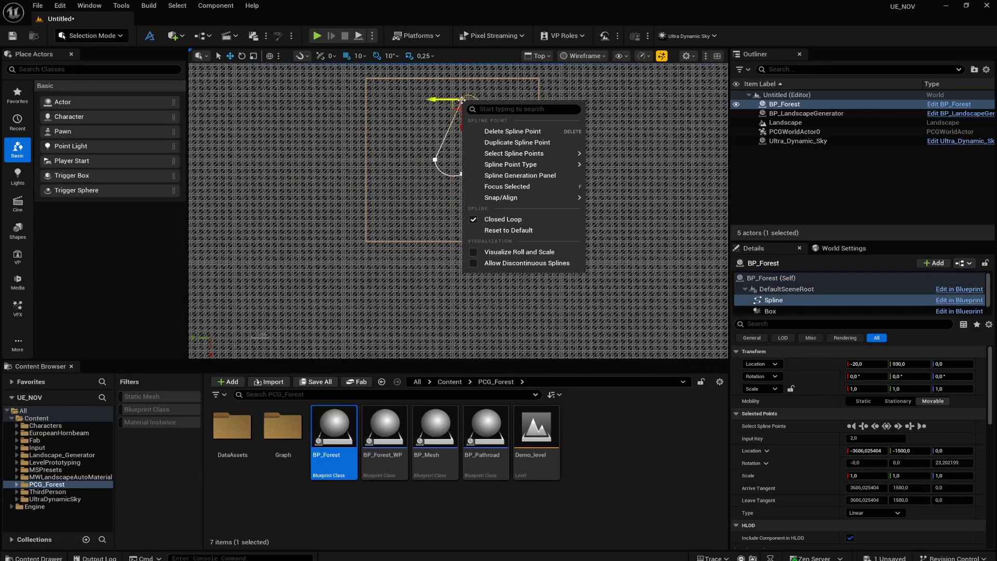
mouse_move(569, 163)
left_click(608, 181)
left_click(555, 148)
left_click(508, 147)
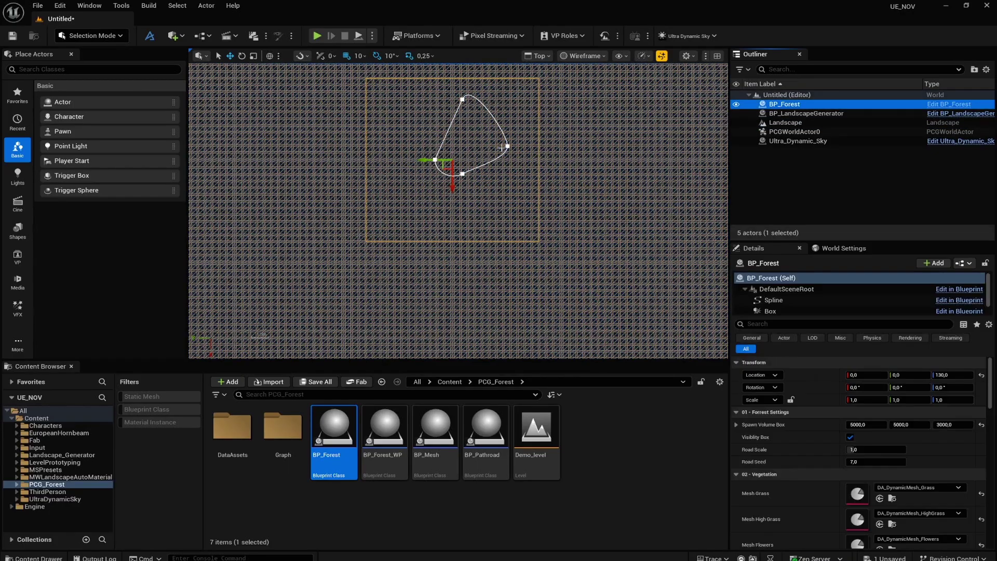
right_click(508, 147)
mouse_move(564, 212)
left_click(663, 225)
right_click(463, 174)
mouse_move(564, 238)
left_click(612, 253)
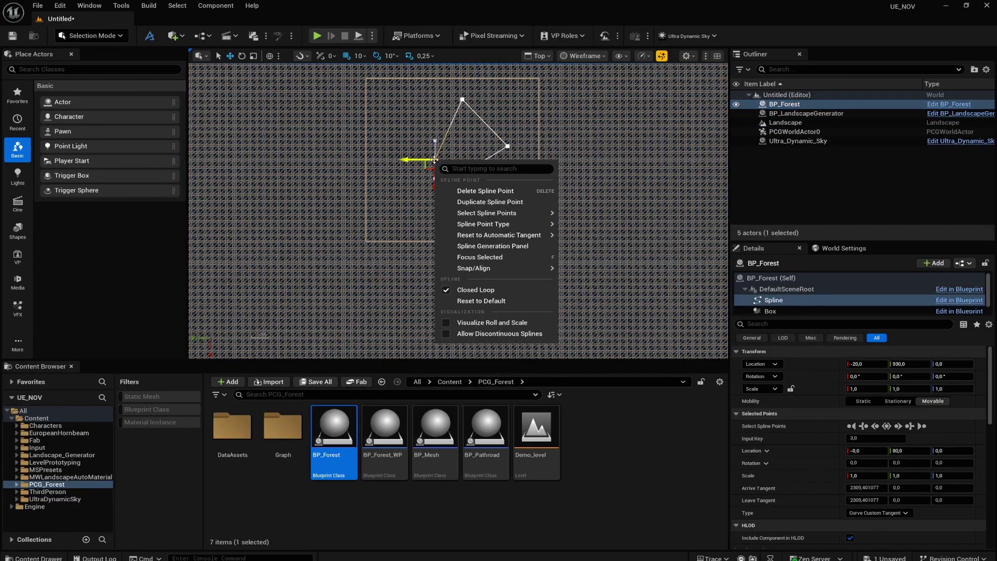
- Move the four forest spline points to the corners of the spawn volume box, forming a square outline
left_click_drag(462, 99, 369, 81)
left_click(435, 161)
left_click_drag(408, 160, 367, 266)
left_click(462, 173)
left_click_drag(462, 198, 462, 265)
left_click_drag(436, 240, 506, 240)
left_click(507, 146)
left_click_drag(507, 173, 508, 107)
left_click_drag(481, 80, 509, 80)
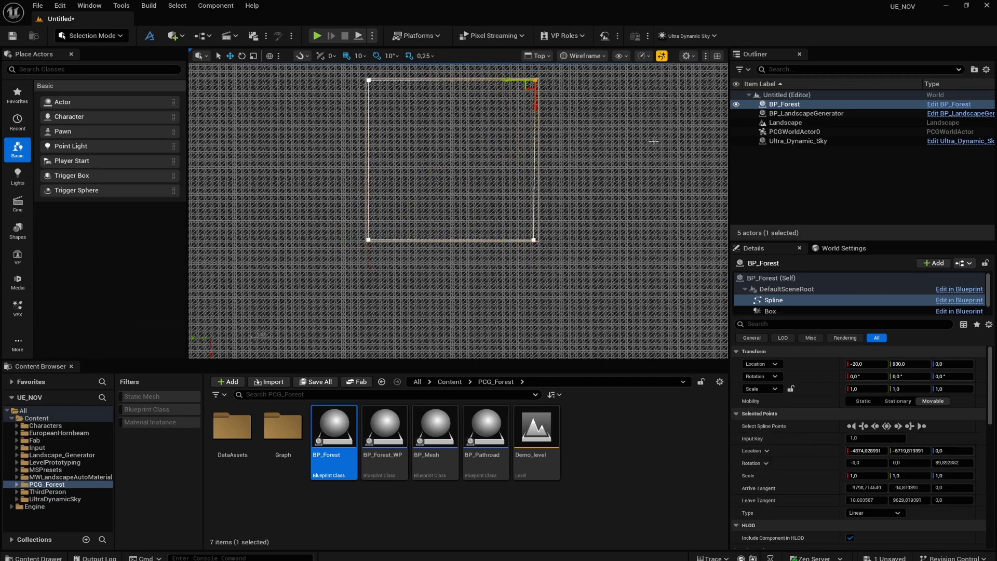
left_click(653, 141)
- Return the viewport to Perspective and generate the vegetation of BP_Forest
scroll(540, 230, "down", 8)
right_click_drag(487, 279, 485, 258)
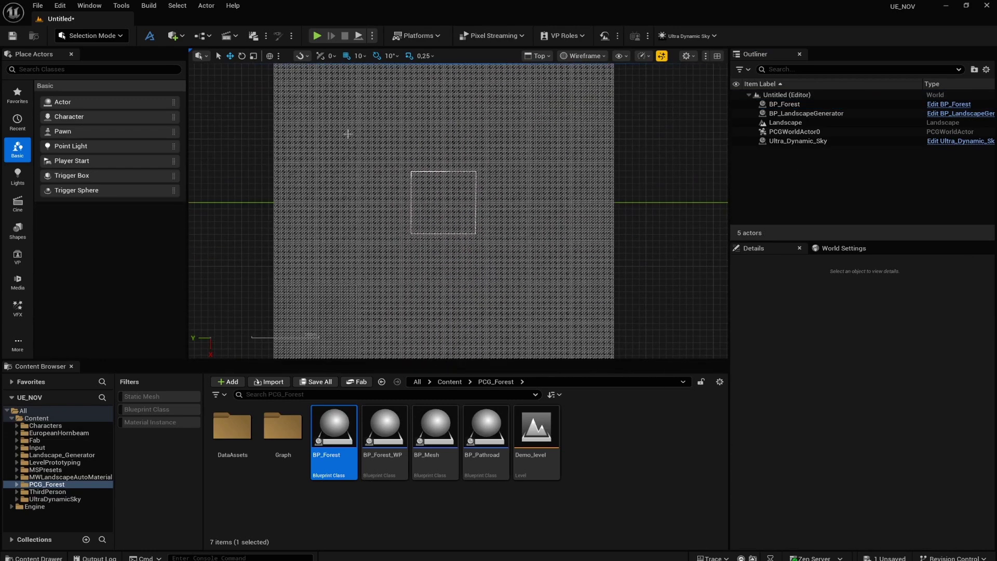
left_click(536, 55)
left_click(558, 92)
right_click_drag(459, 210, 504, 223)
key("w")
left_click(785, 104)
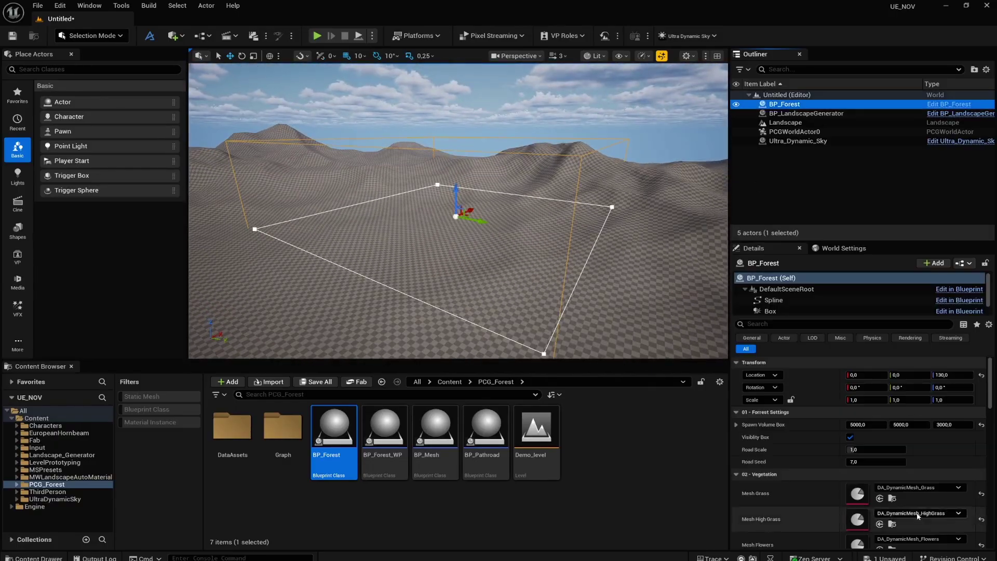
scroll(757, 466, "down", 4)
left_click(867, 469)
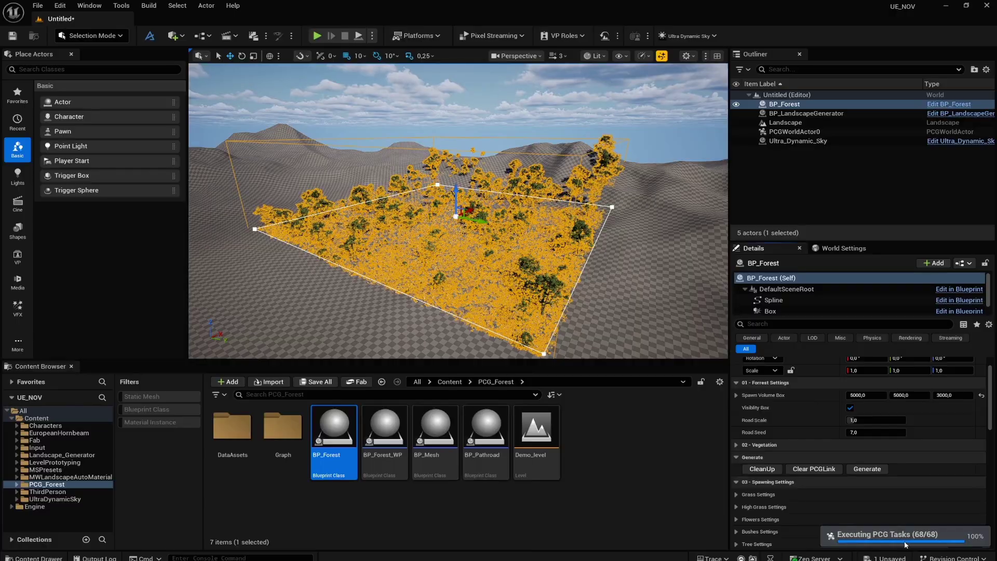
- Play the level from inside the generated forest, run the character among the trees and grass, and end the play session
left_click(603, 263)
key("w")
mouse_move(603, 263)
right_mouse_down()
mouse_move(610, 260)
mouse_move(597, 257)
right_mouse_up()
key("w")
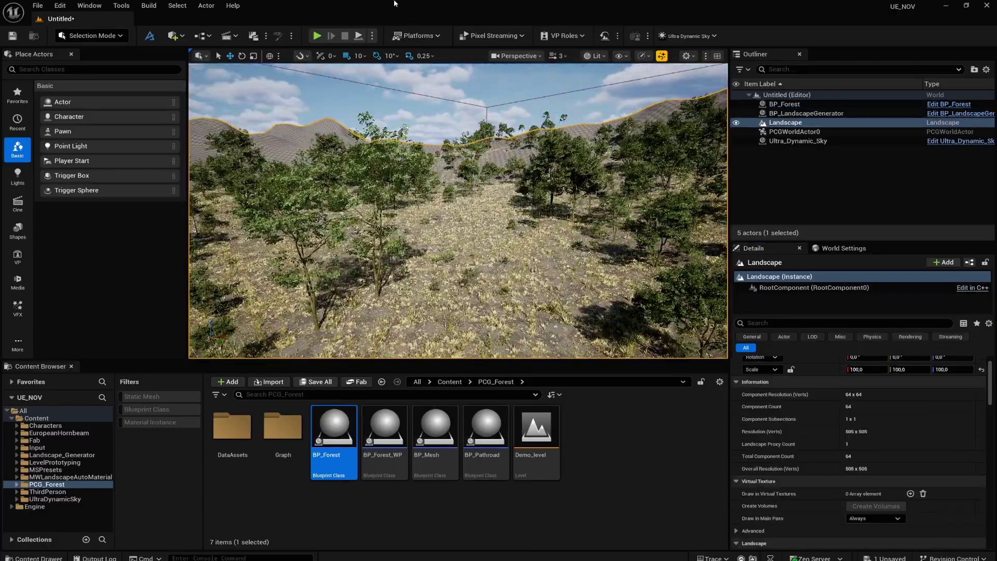
key("alt+p")
left_click(468, 258)
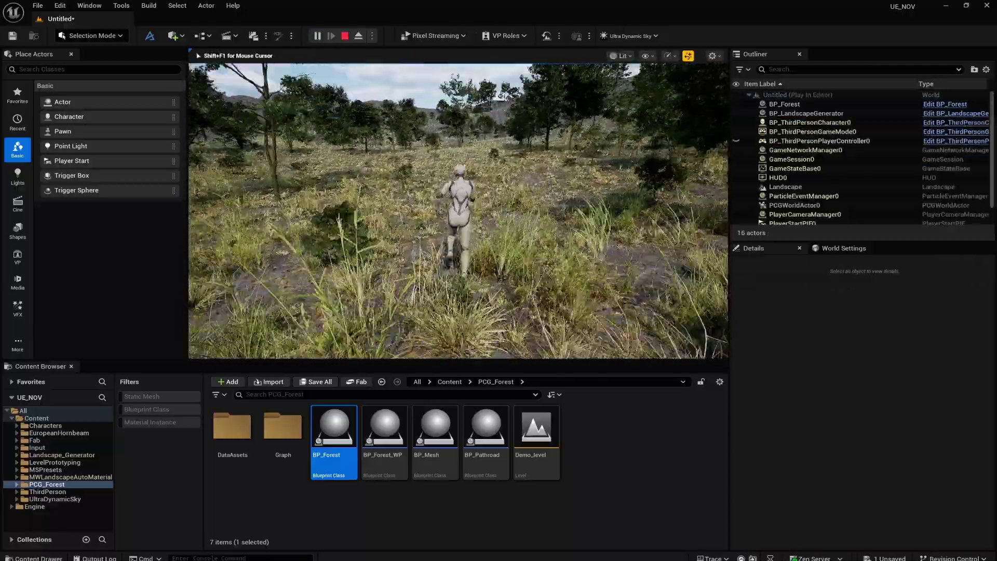
key("w")
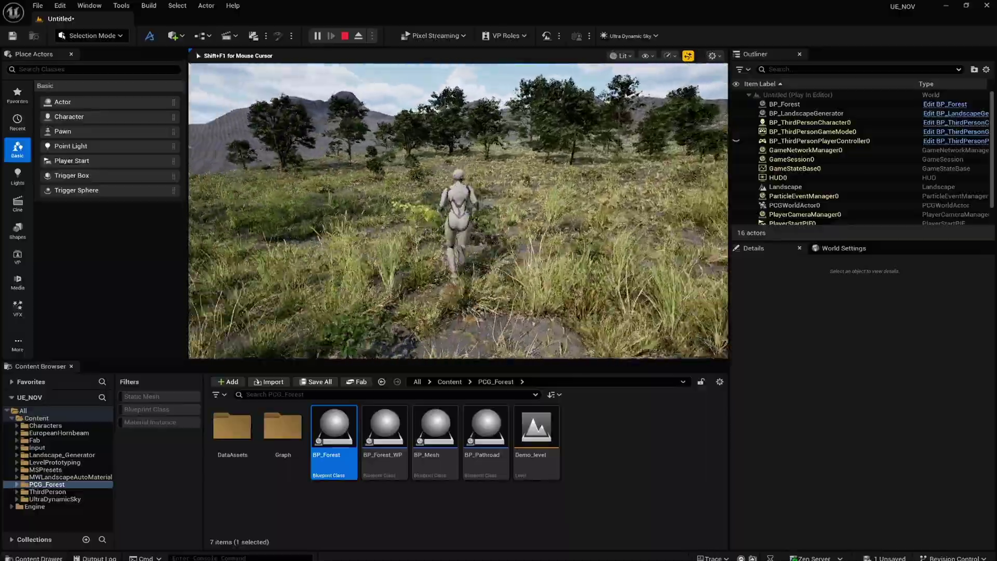
key("w")
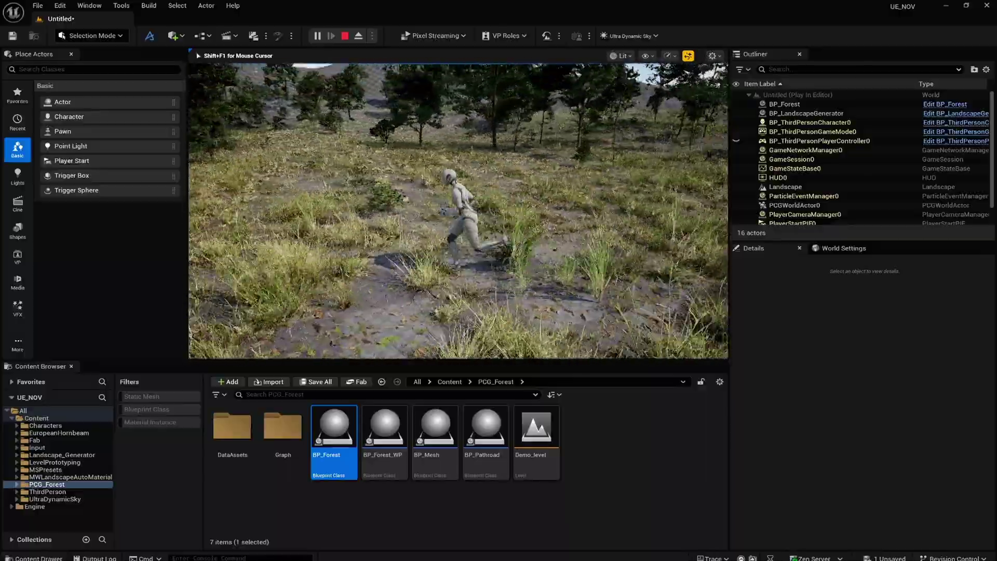
key("w")
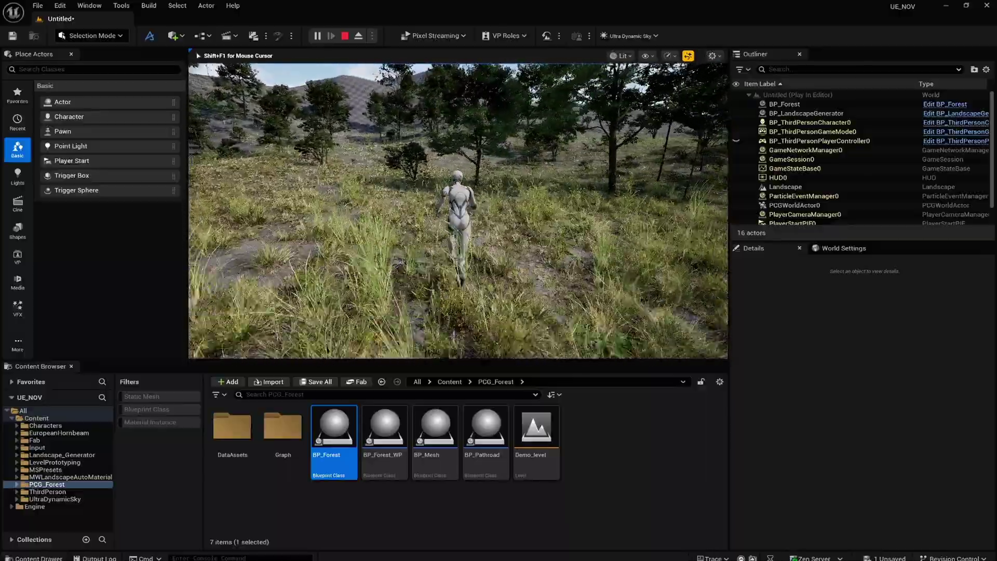
key("w")
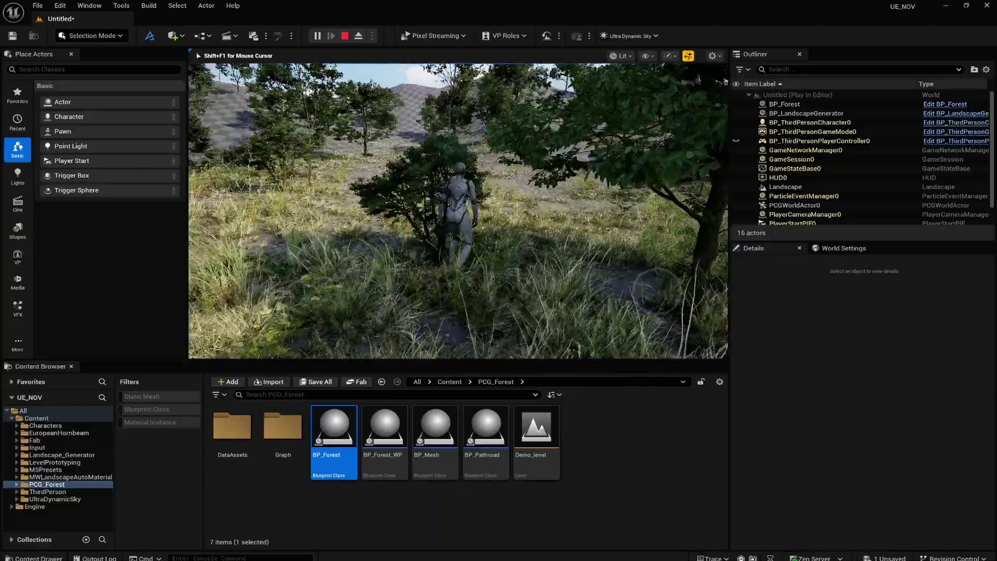
key("w")
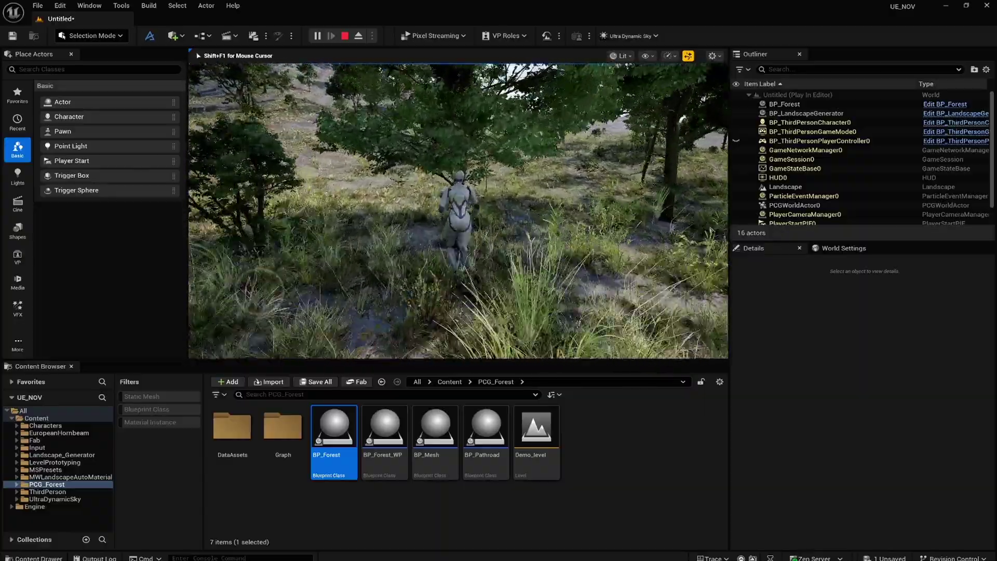
key("w")
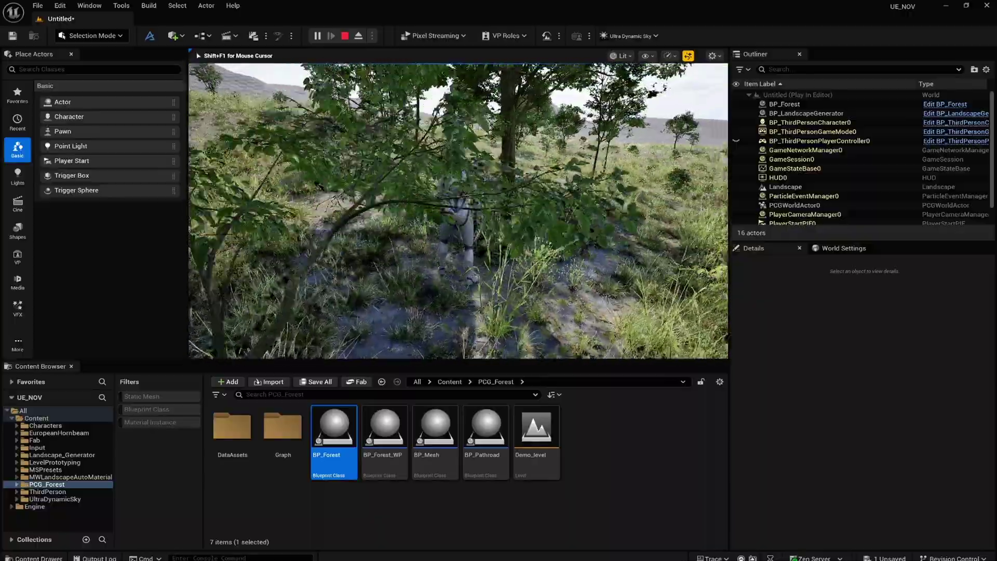
key("w")
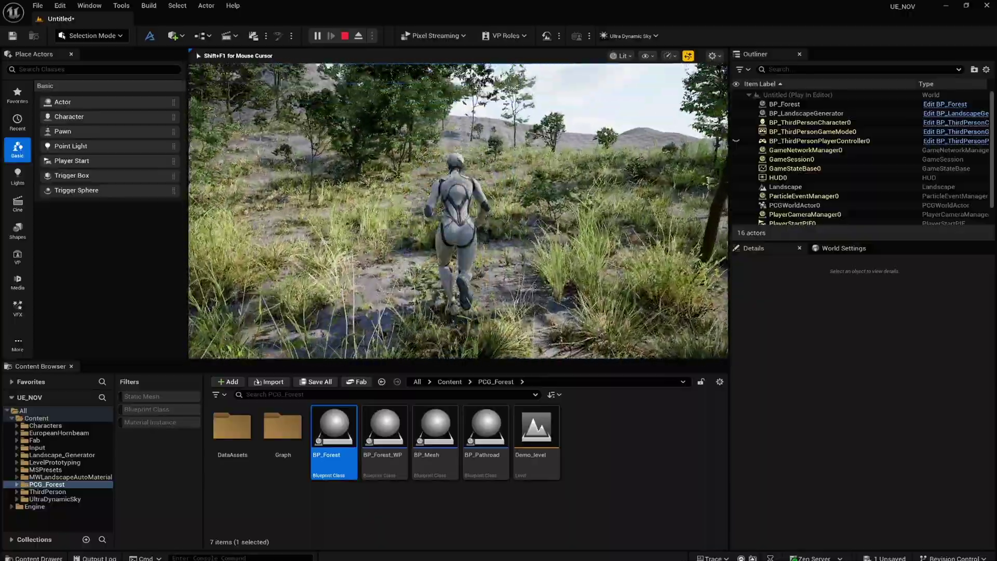
key("w")
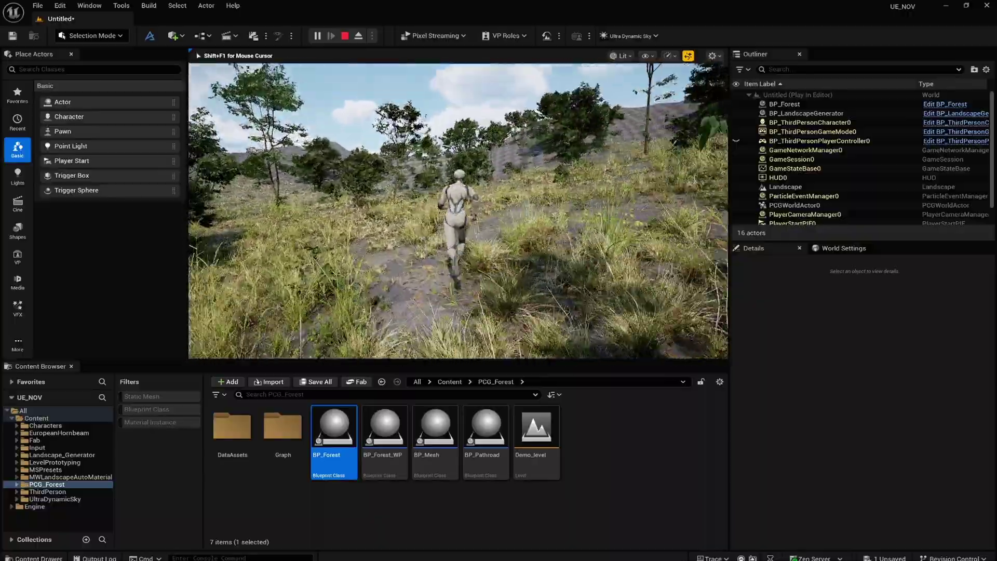
key("Escape")
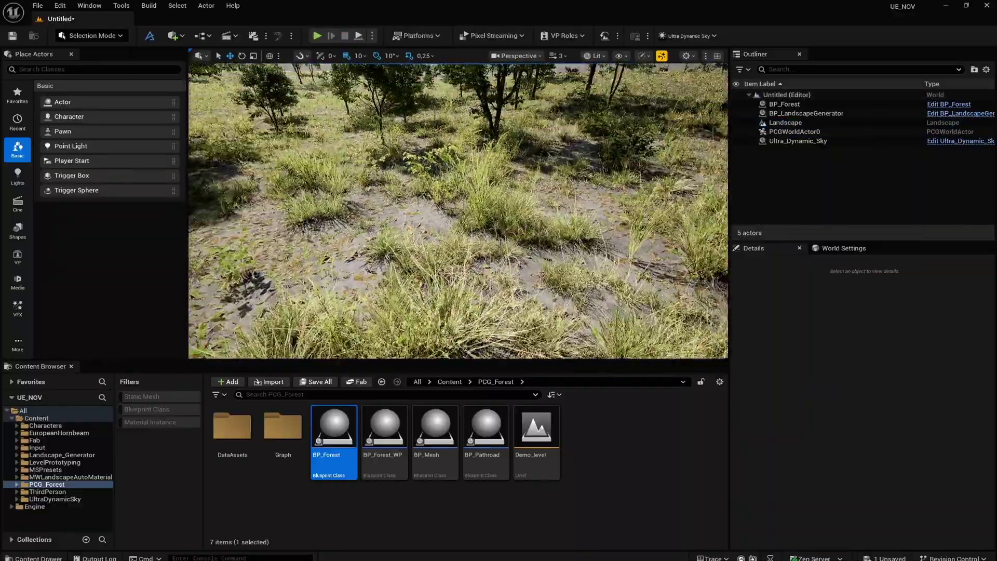
- Switch to the Top view and set BP_Forest's Spawn Volume Box to 10000 in X and Y
key("s")
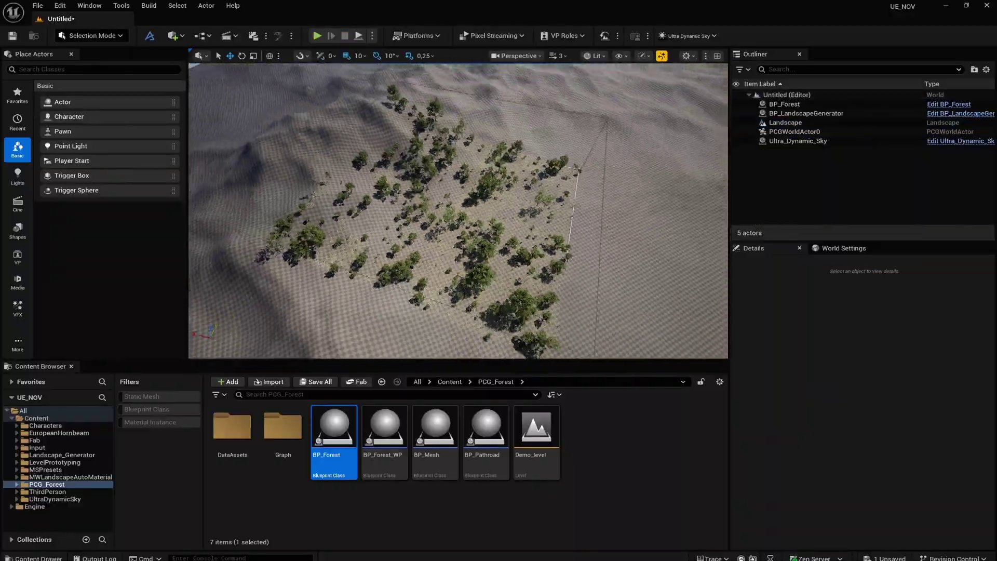
key("s")
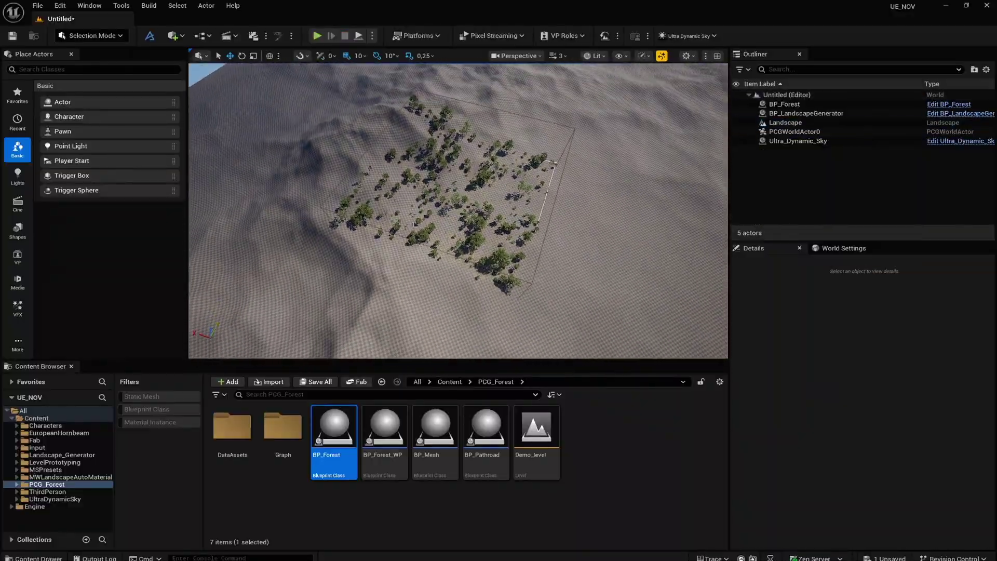
left_click(784, 104)
left_click(517, 55)
left_click(542, 114)
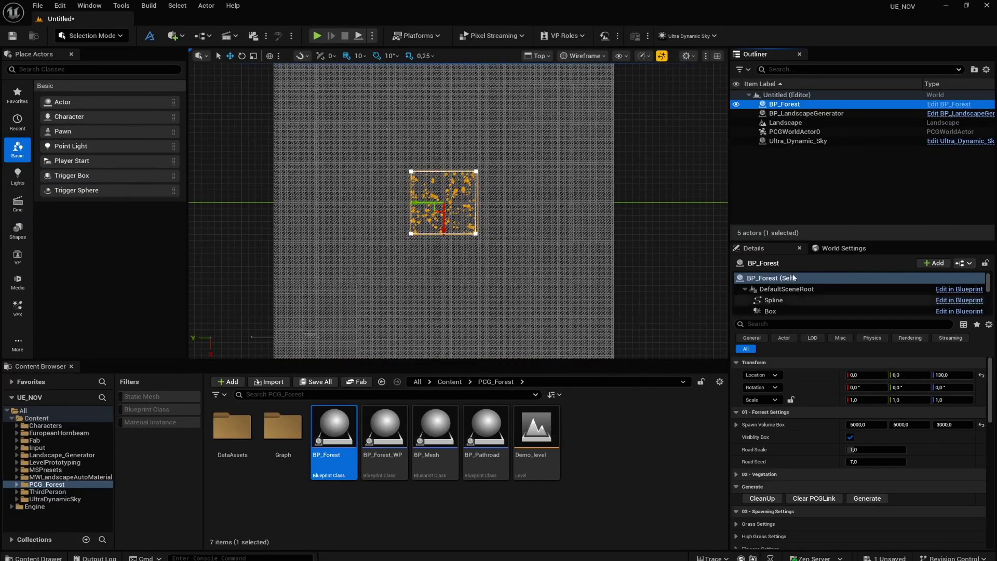
left_click(863, 424)
type("10000")
key("Tab")
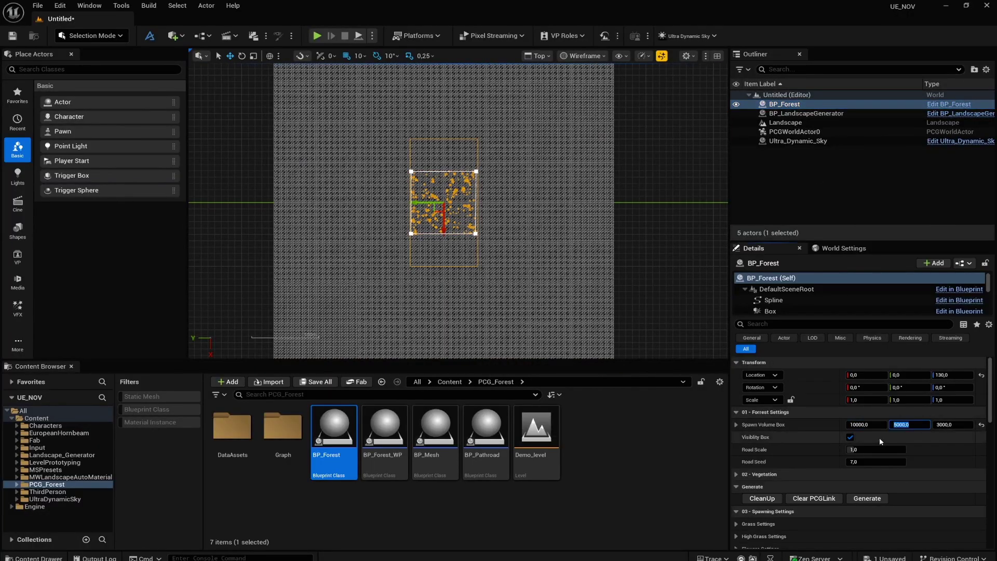
type("10000")
key("Return")
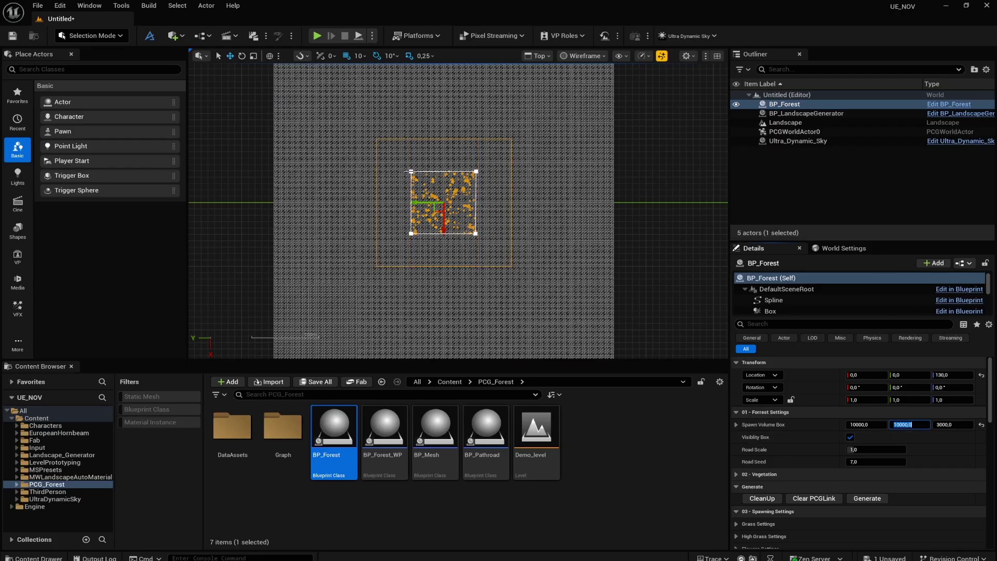
- Move the four forest spline points out to the corners of the enlarged spawn volume box
left_click(409, 172)
left_click_drag(409, 172, 380, 166)
left_click(476, 172)
left_click_drag(447, 172, 508, 160)
left_click(411, 235)
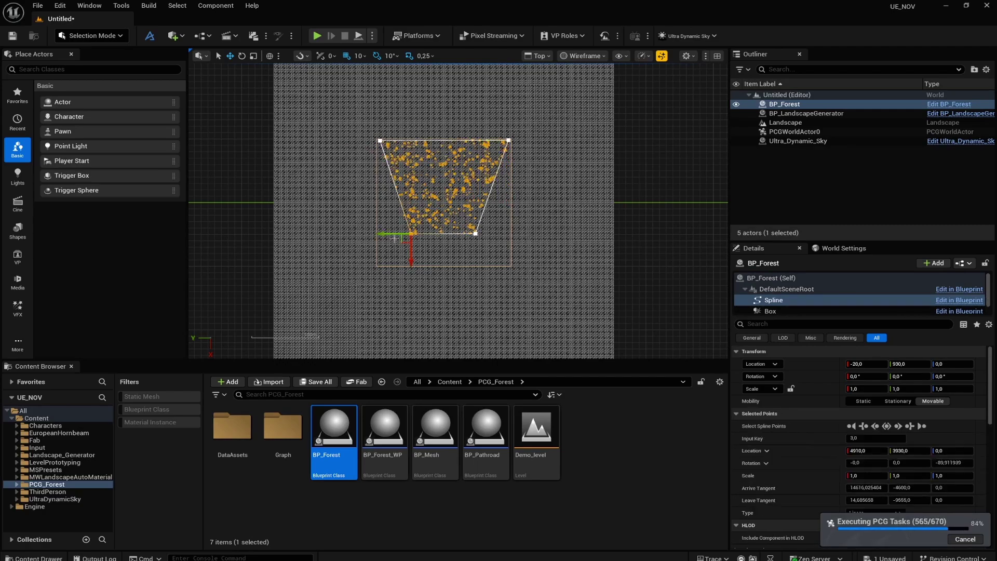
left_click_drag(394, 235, 380, 292)
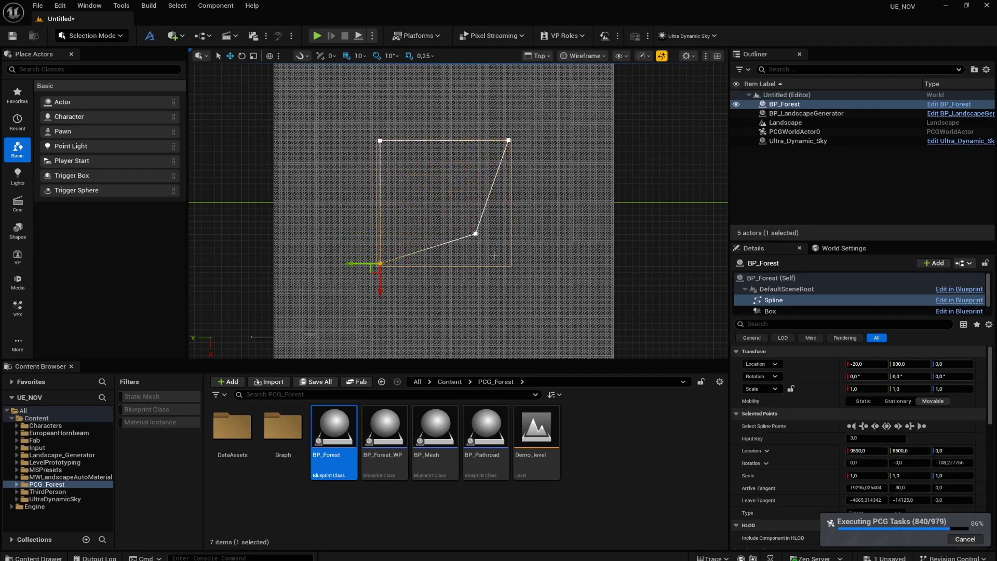
left_click(476, 233)
left_click_drag(450, 239, 508, 290)
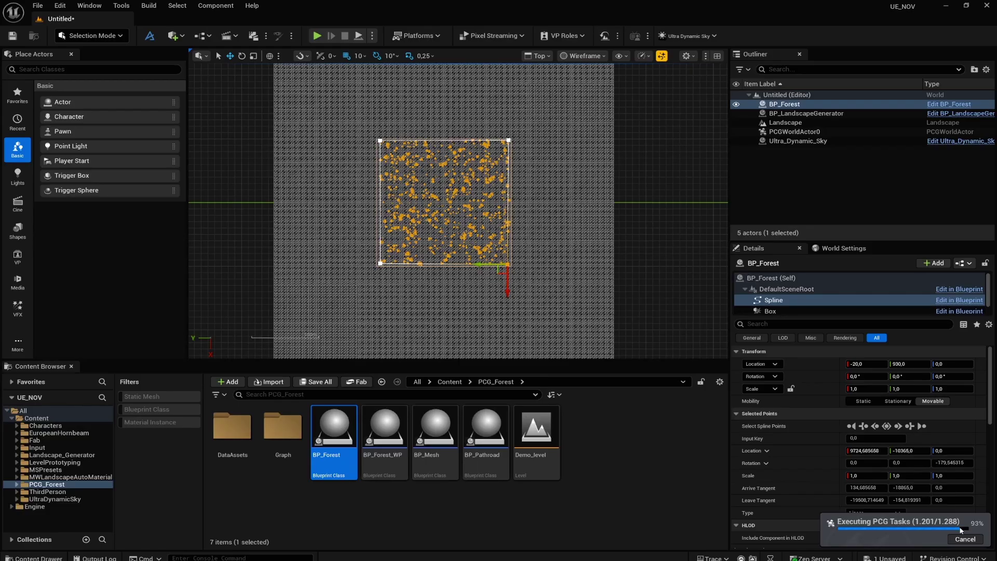
- Switch the viewport back to Perspective and deselect BP_Forest
key("XF86AudioLowerVolume")
left_click(539, 56)
left_click(550, 92)
left_click(803, 175)
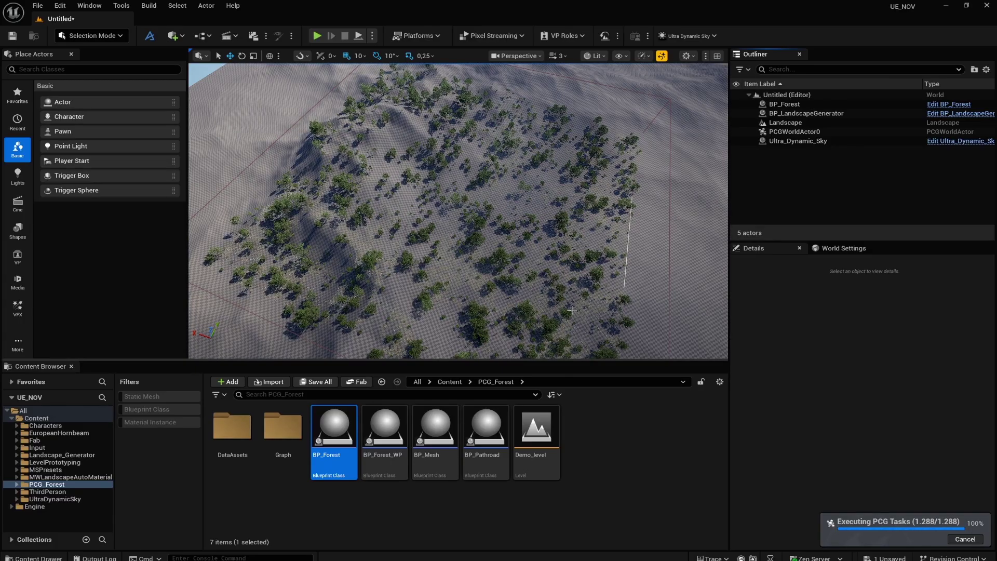
- Play the level from inside the enlarged forest, run the character over the hills among the trees, and end the play session
right_click_drag(565, 305, 478, 228)
key("w")
key("w")
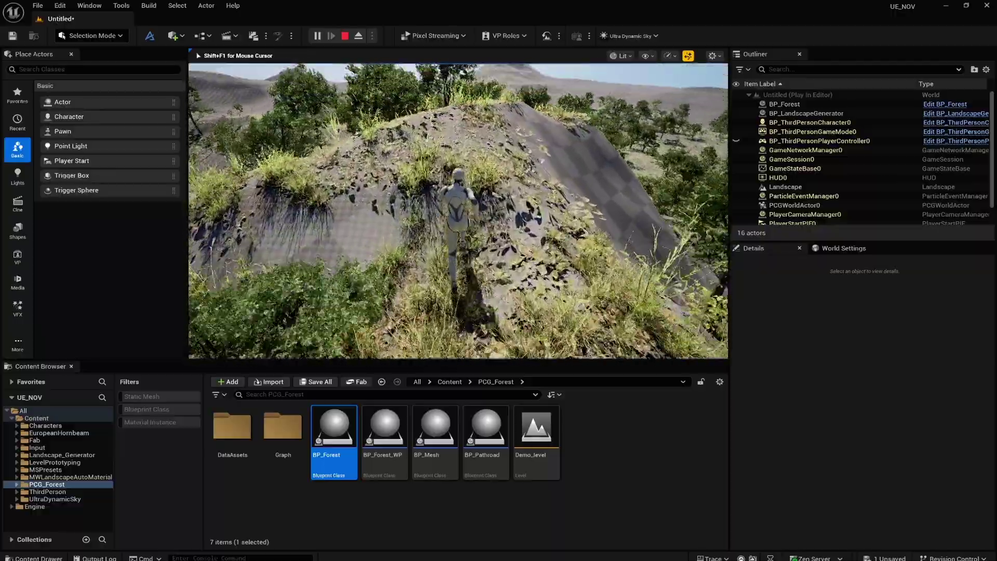
key("w")
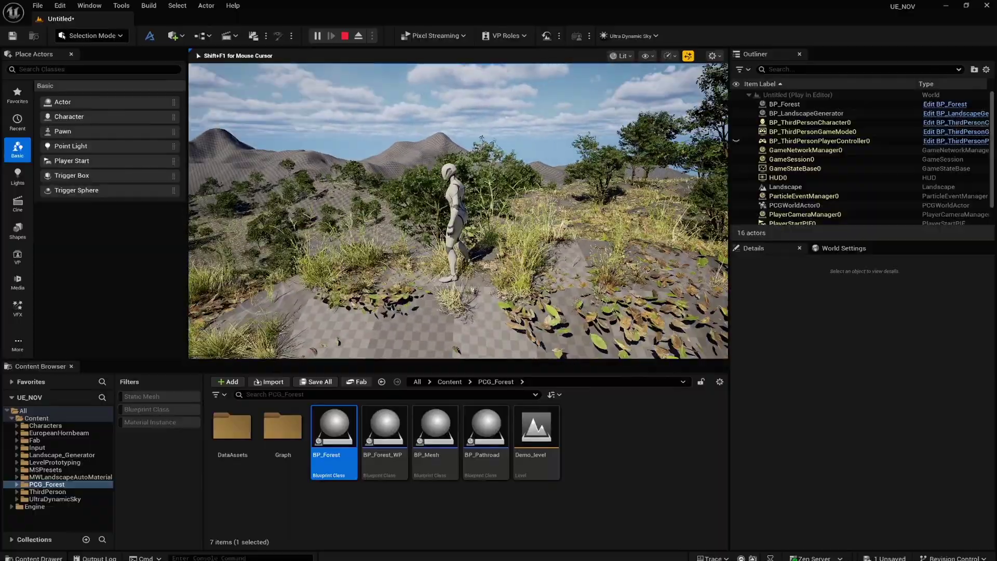
key("w")
key("w")
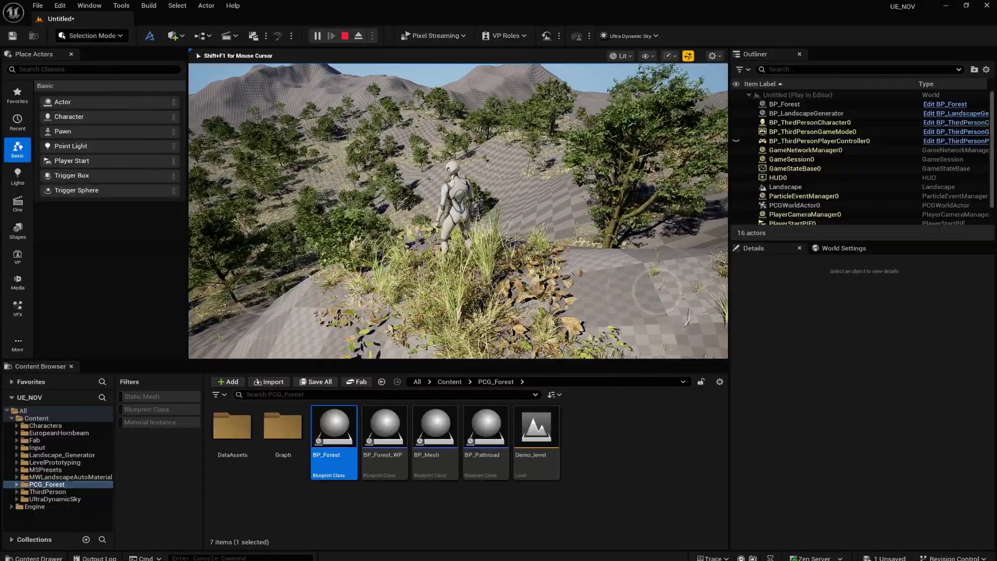
key("Escape")
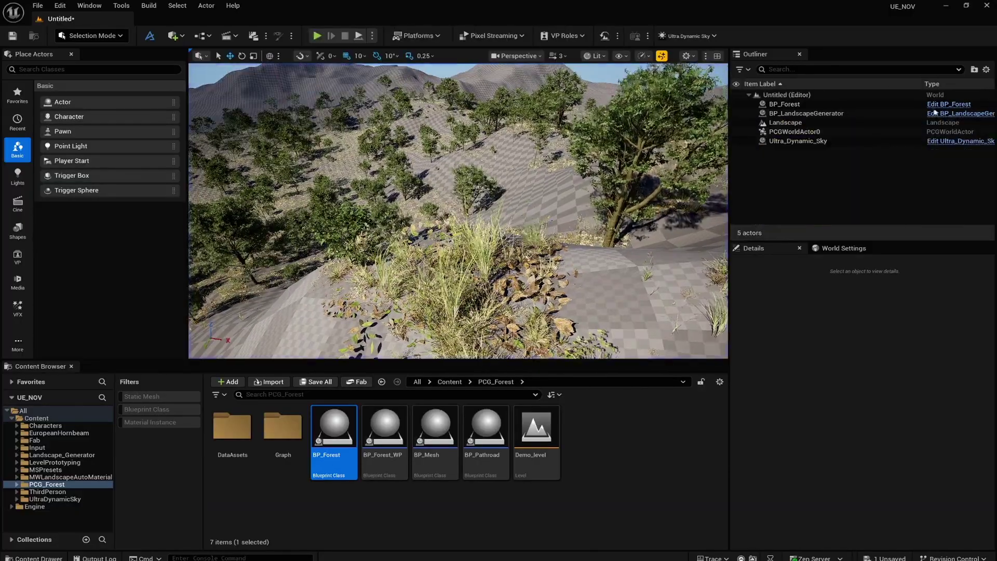
- Set the Tree Distance in BP_Forest's Tree Settings to 200 and deselect the actor
left_click(785, 104)
scroll(903, 496, "down", 4)
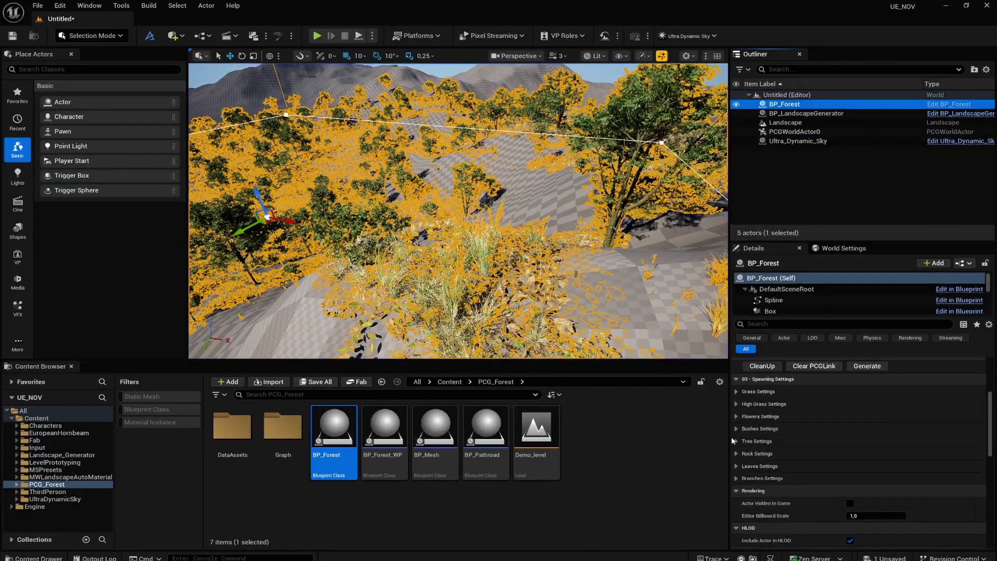
left_click(757, 441)
scroll(930, 530, "down", 3)
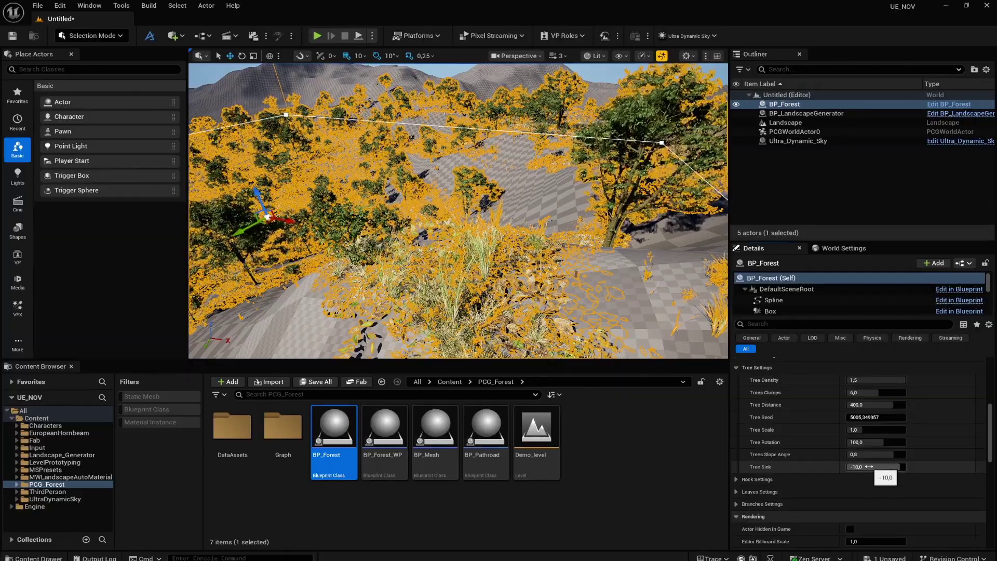
left_click(868, 405)
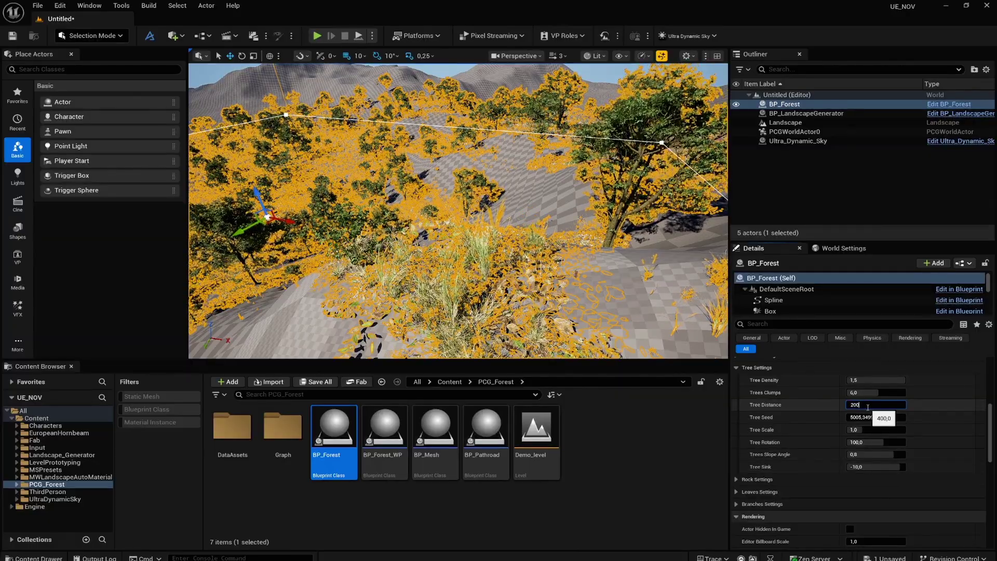
type("200")
key("Return")
left_click(804, 197)
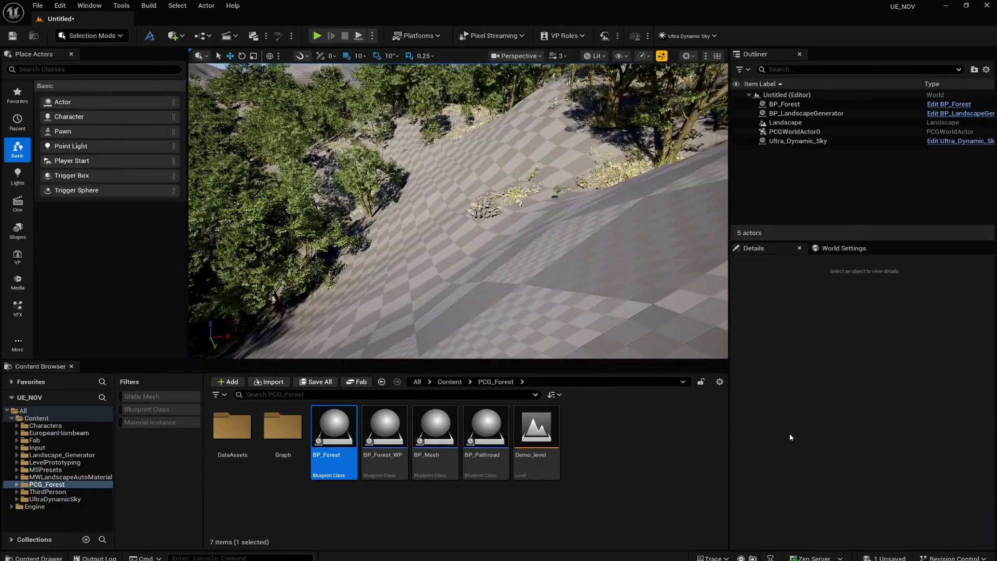
- Play the level from inside the denser forest, run the character between the trees and bushes, and stop playing
right_click_drag(638, 357, 541, 242)
key("w")
key("w")
key("alt+p")
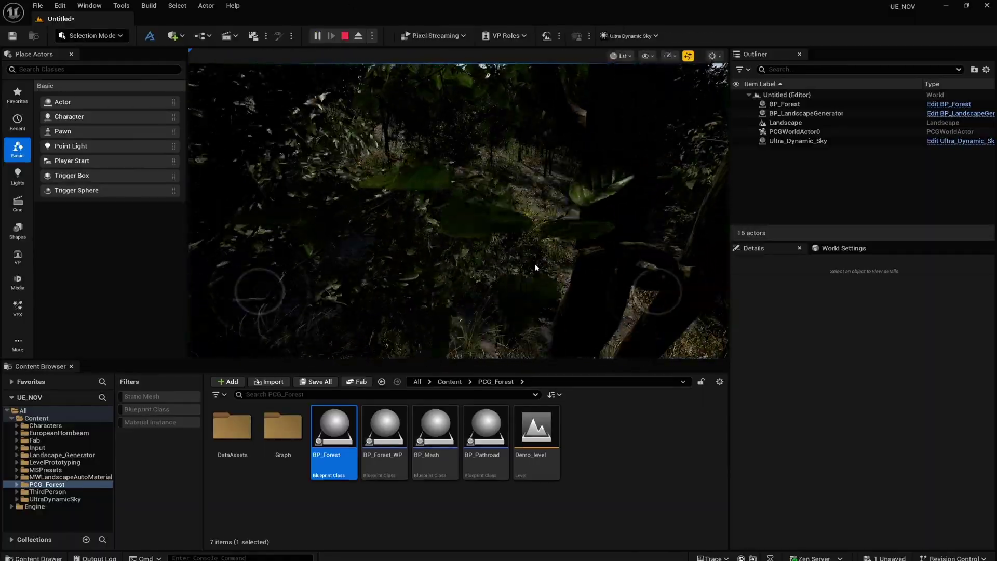
key("w")
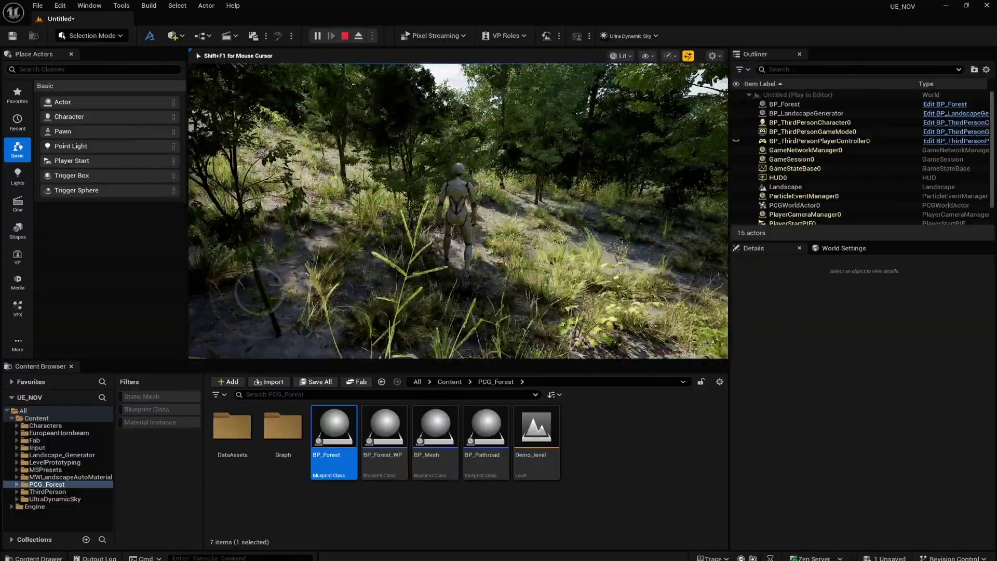
key("w")
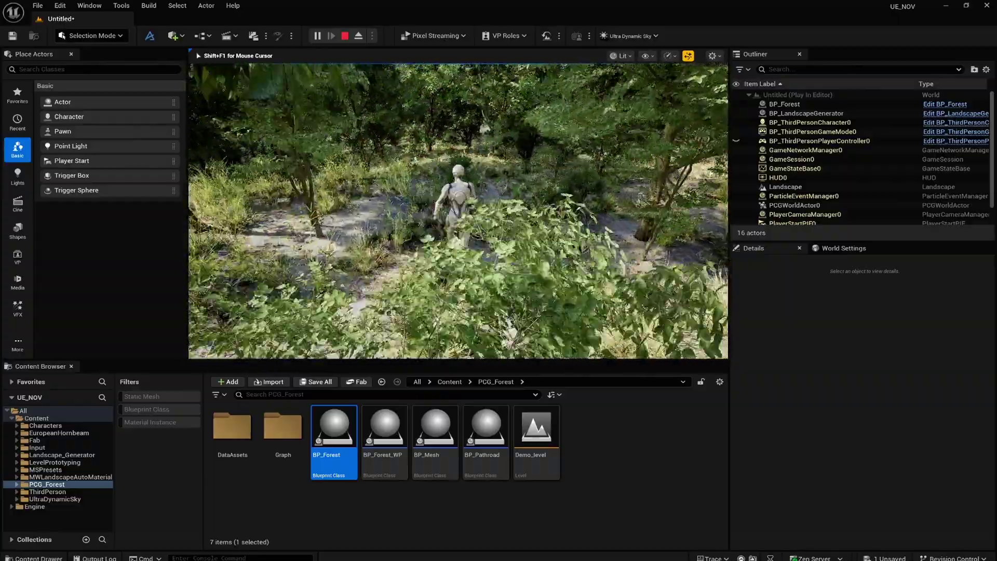
key("w")
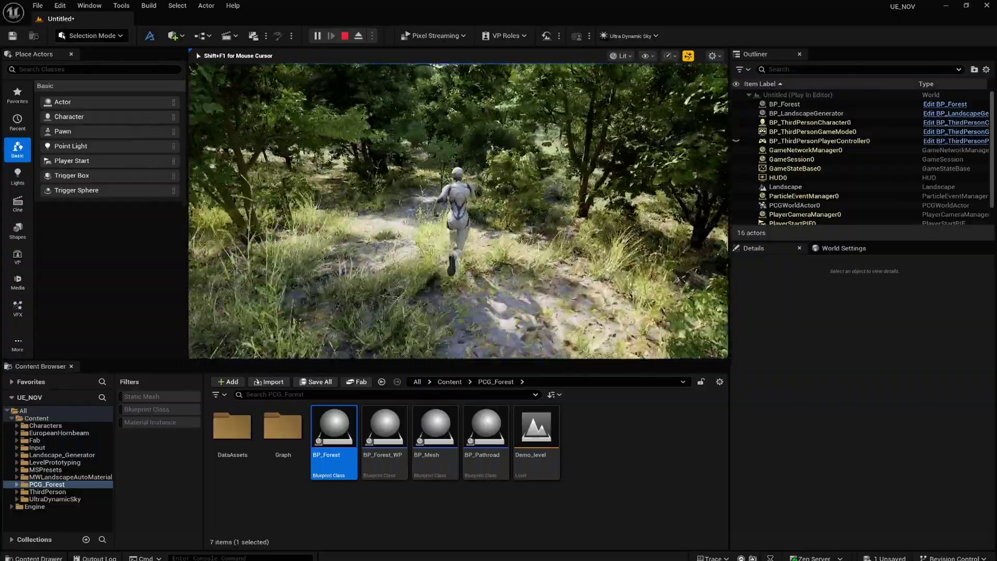
key("w")
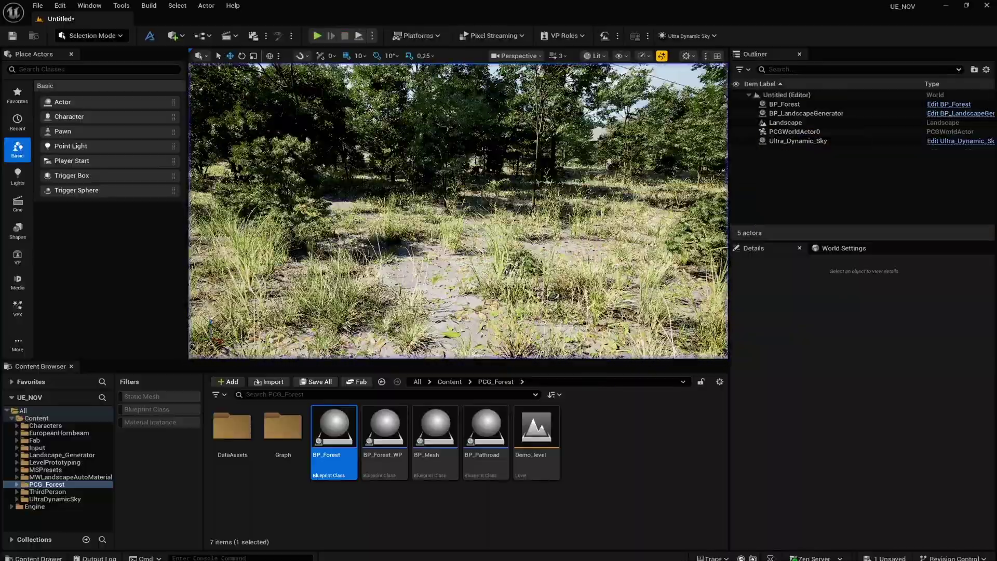
key("Escape")
- Move BP_Forest to about X 7740, Y 4790 on the landscape, regenerate the forest there, and deselect it
right_click_drag(458, 211, 514, 234)
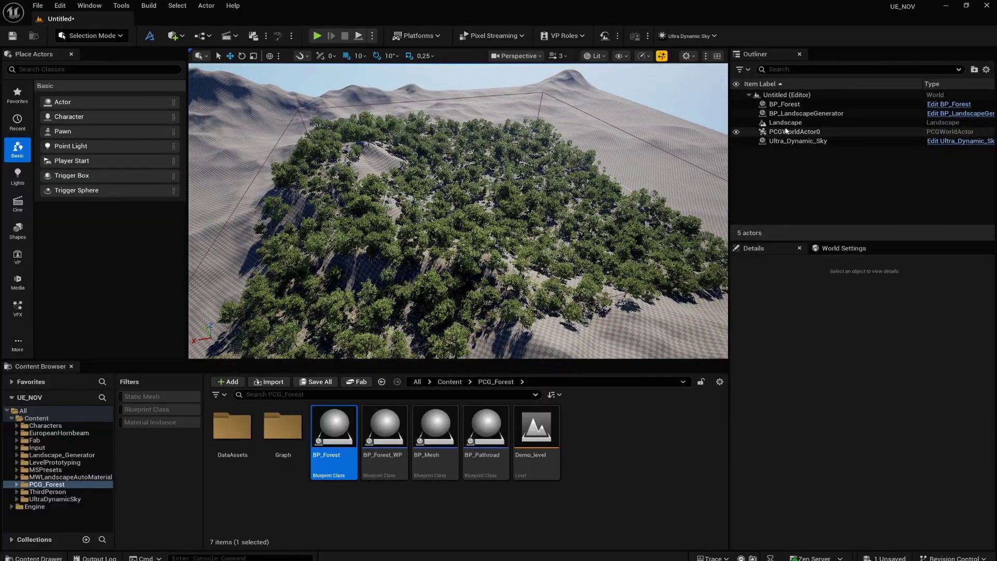
left_click(785, 104)
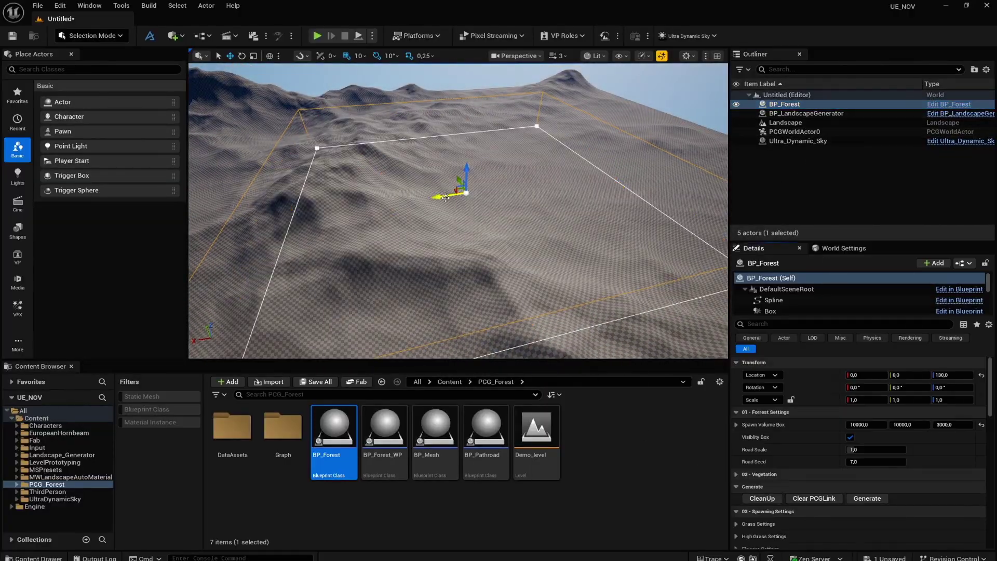
left_click_drag(366, 207, 447, 164)
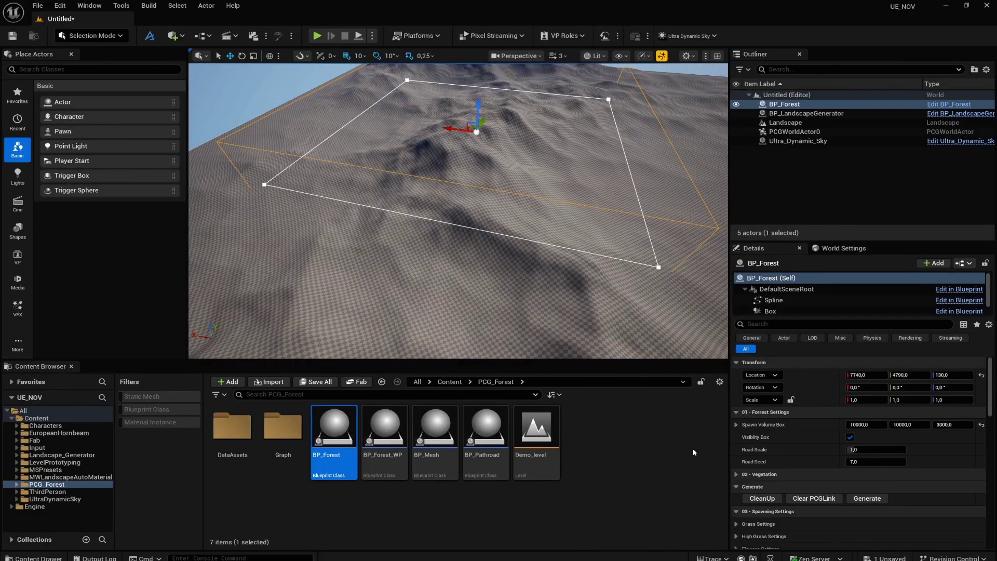
left_click(865, 499)
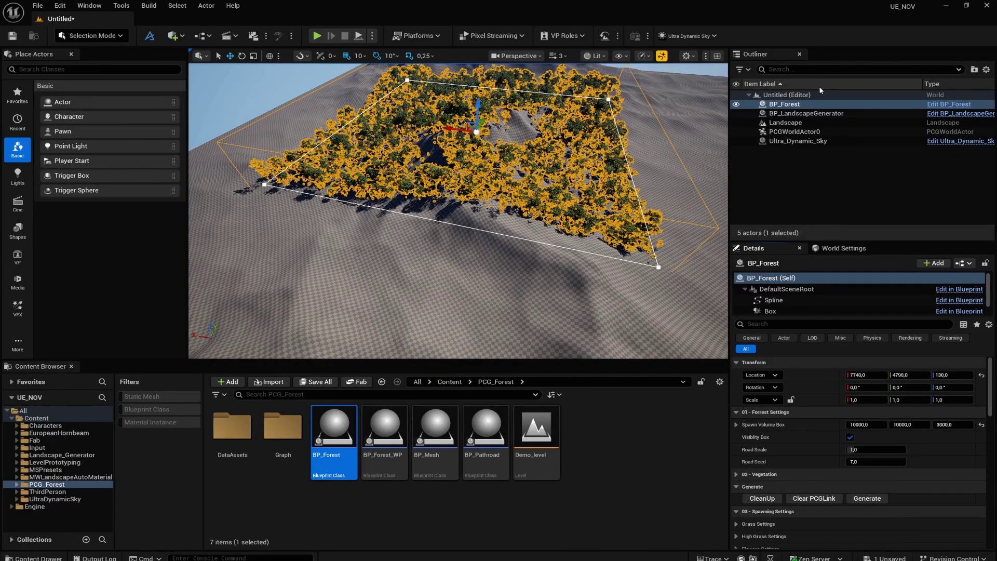
left_click(802, 181)
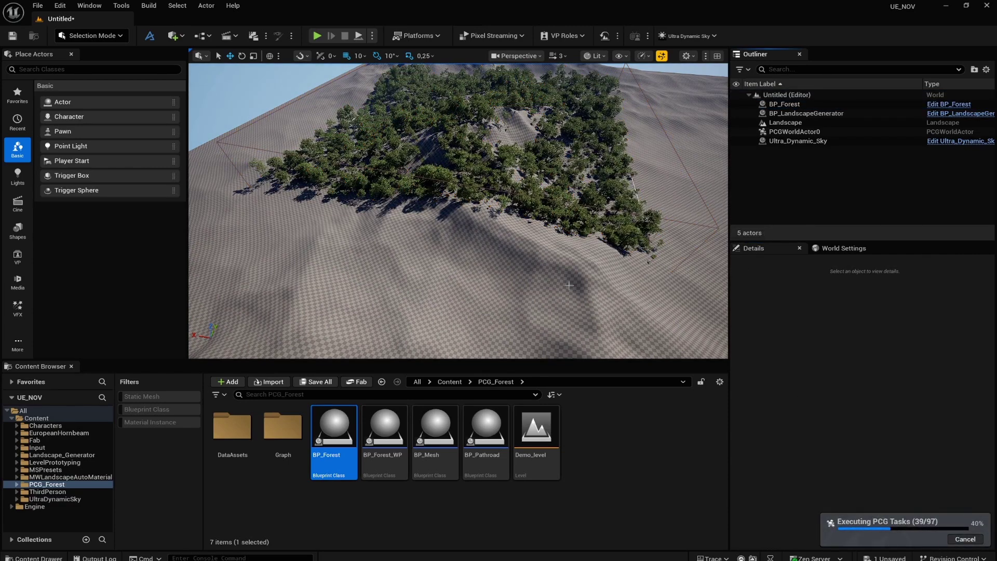
- Inspect the relocated forest, play the level from its bare edge, run the character along the wooded slope, and end the session
mouse_move(495, 265)
right_mouse_down()
mouse_move(458, 280)
mouse_move(515, 244)
mouse_move(557, 275)
mouse_move(655, 273)
mouse_move(644, 275)
mouse_move(655, 263)
mouse_move(626, 262)
mouse_move(512, 280)
mouse_move(486, 249)
right_mouse_up()
key("w")
key("w")
key("s")
key("d")
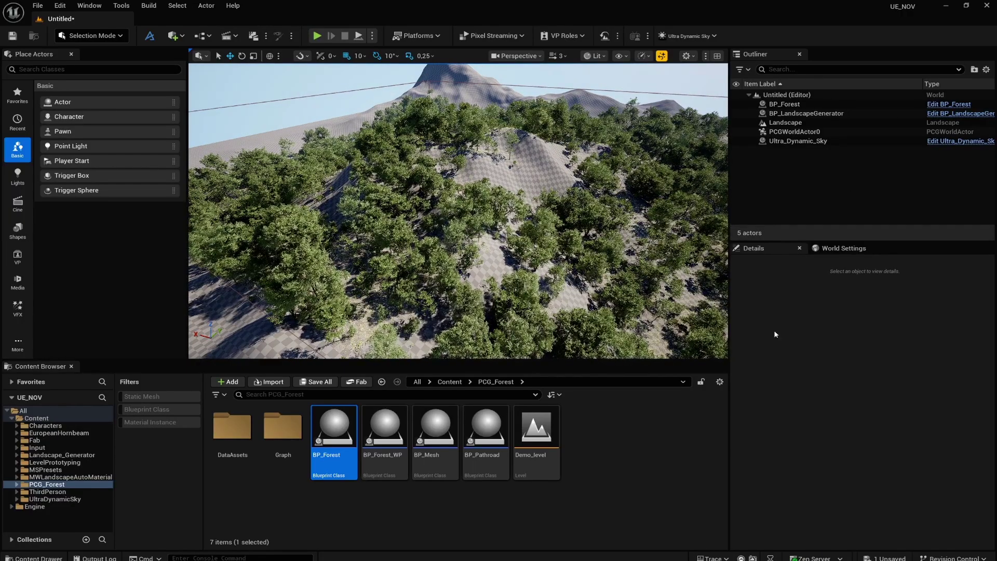
key("alt+p")
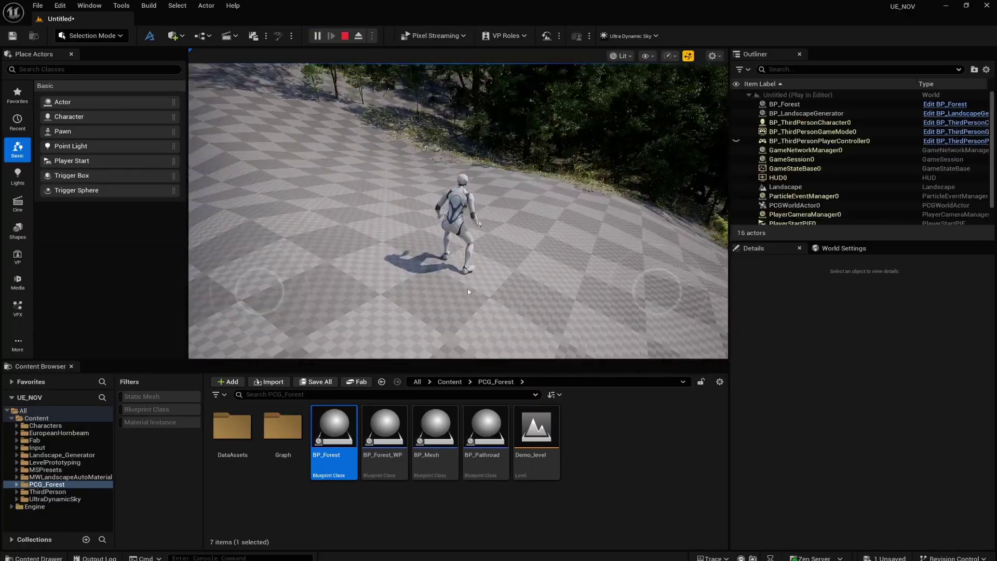
left_click(468, 292)
key("w")
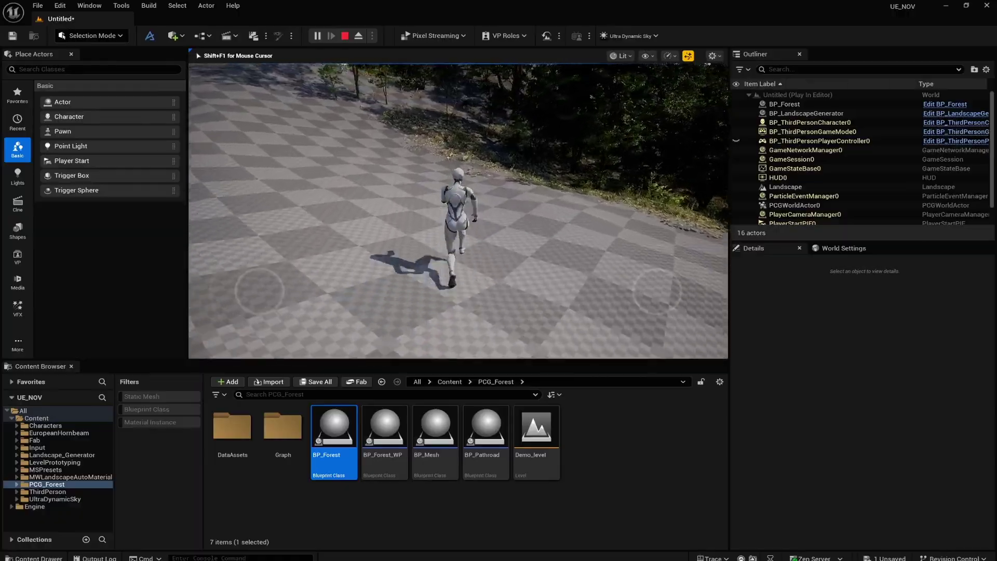
key("w")
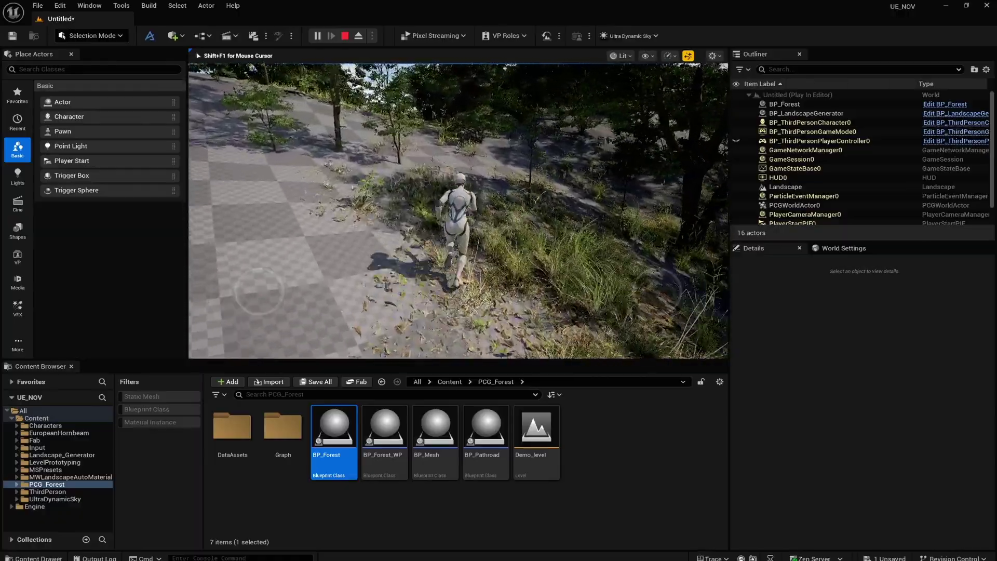
key("w")
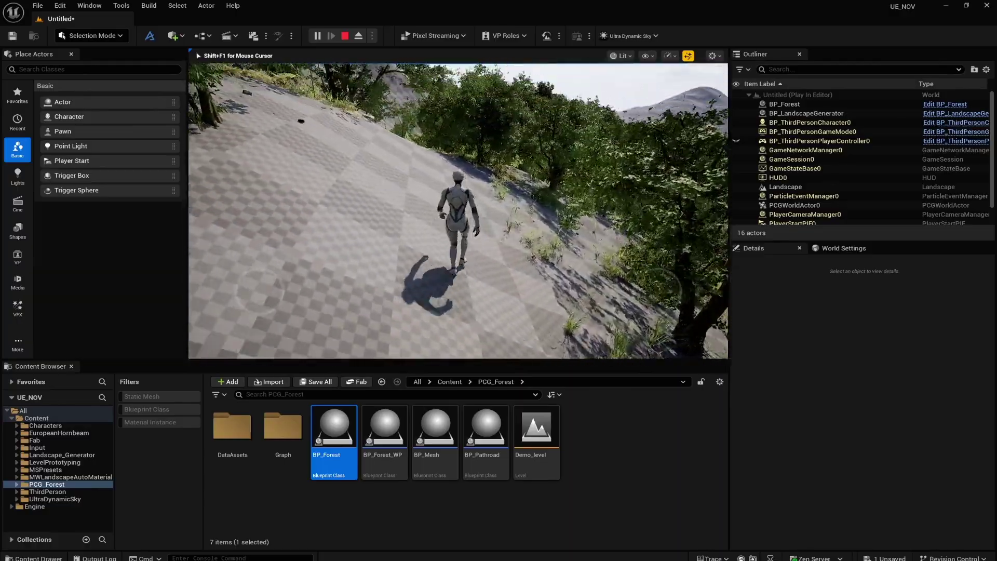
key("d")
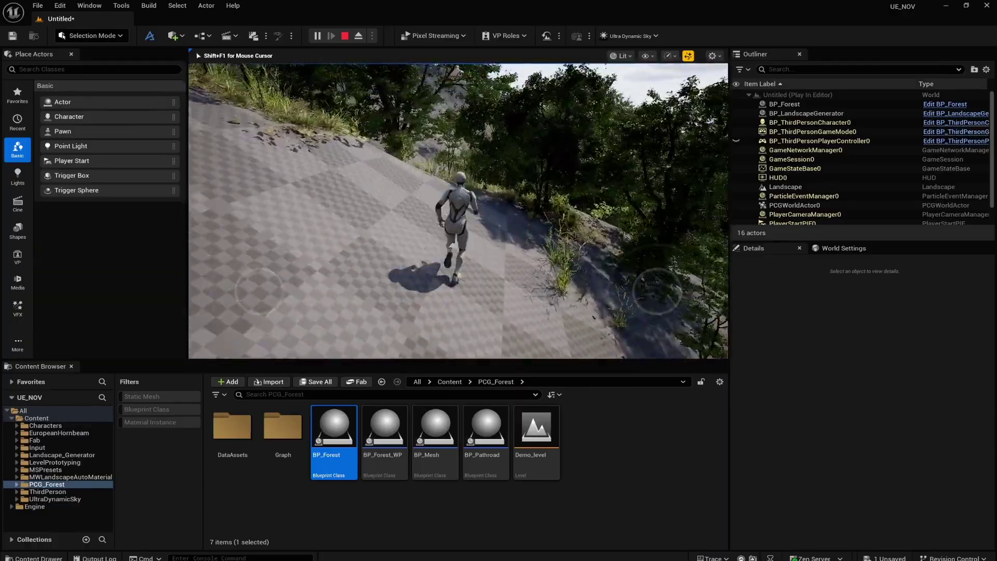
key("w")
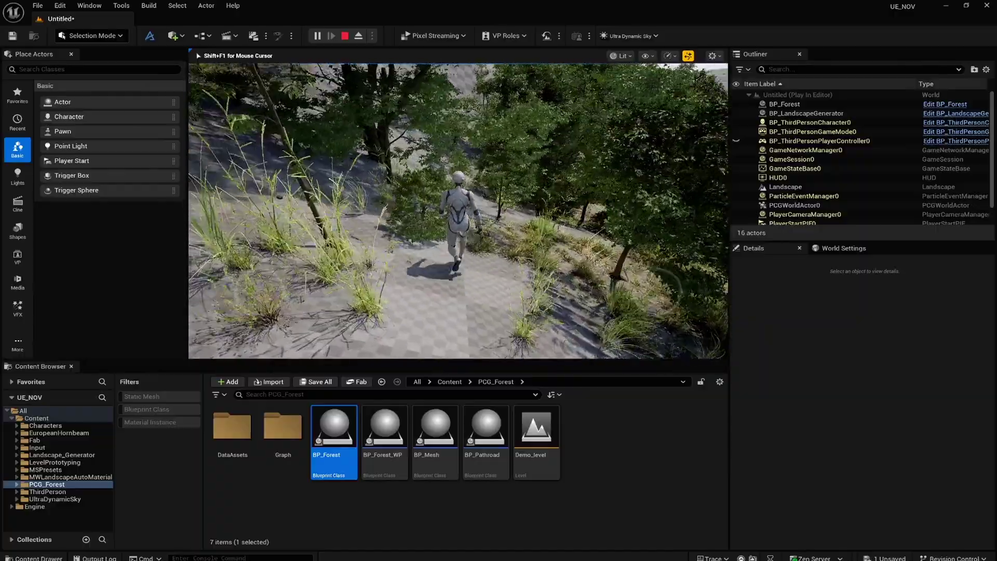
key("w")
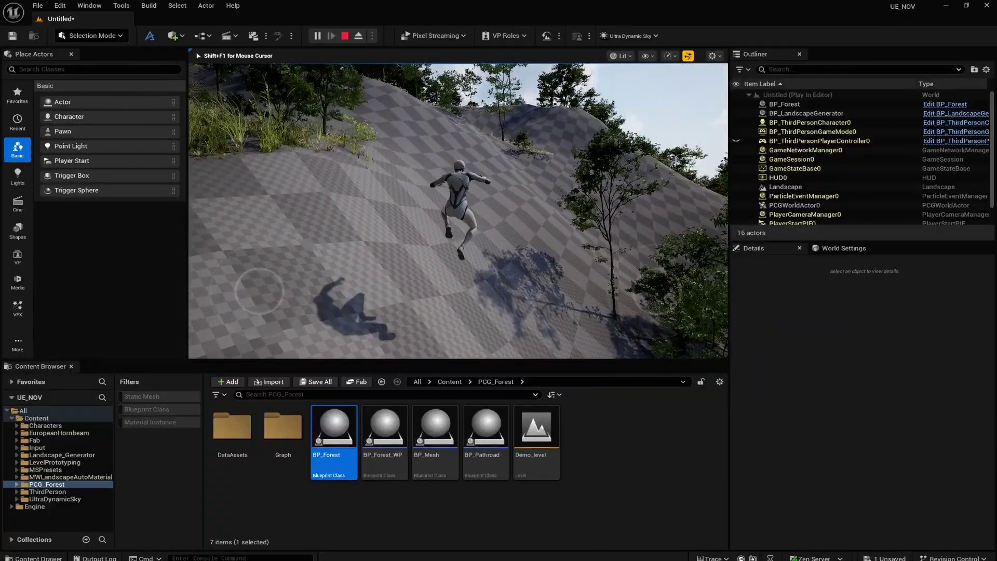
key("Escape")
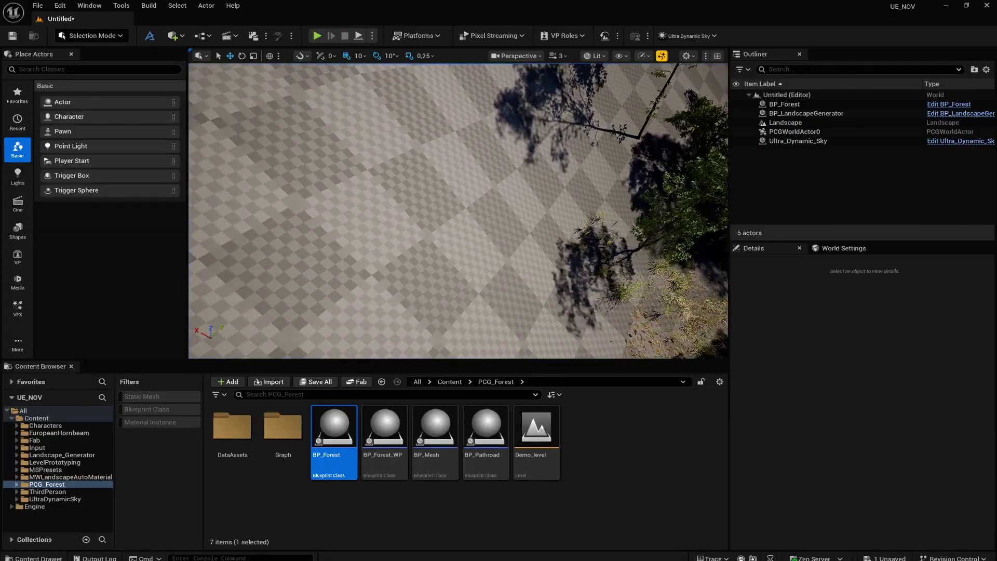
- Set the Z value of BP_Forest's Spawn Volume Box to 2000 and deselect the actor
key("s")
right_click_drag(458, 211, 458, 140)
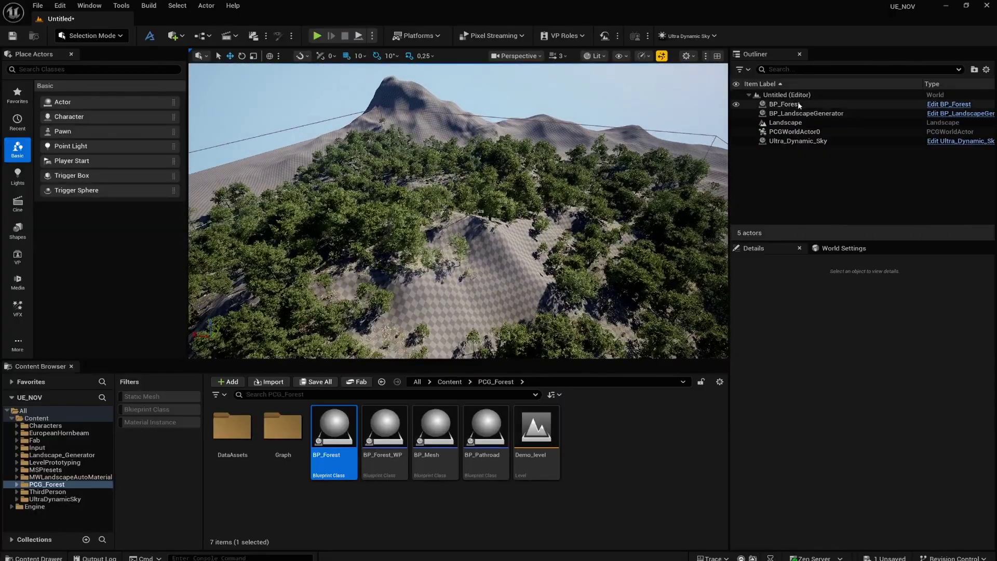
left_click(798, 105)
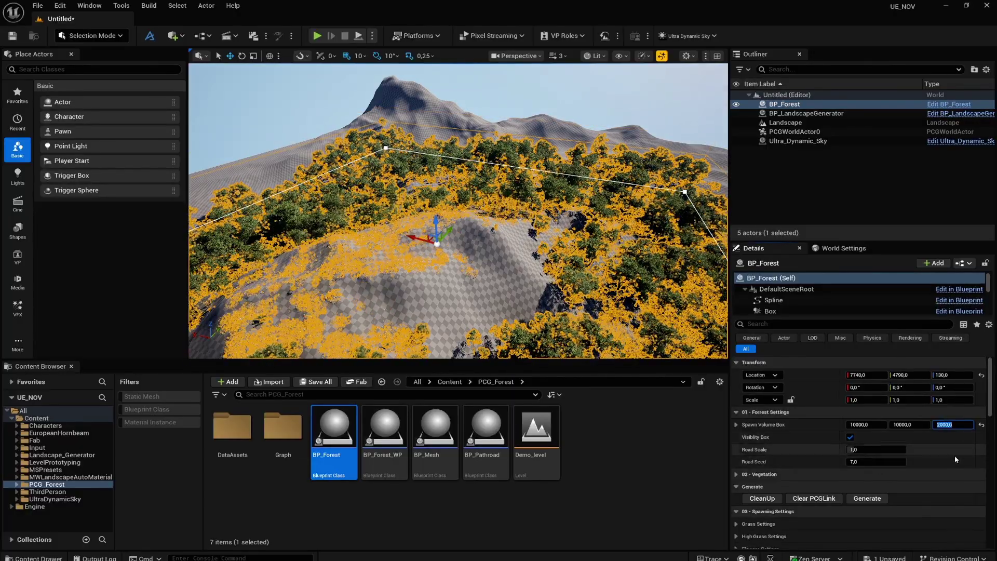
left_click(800, 182)
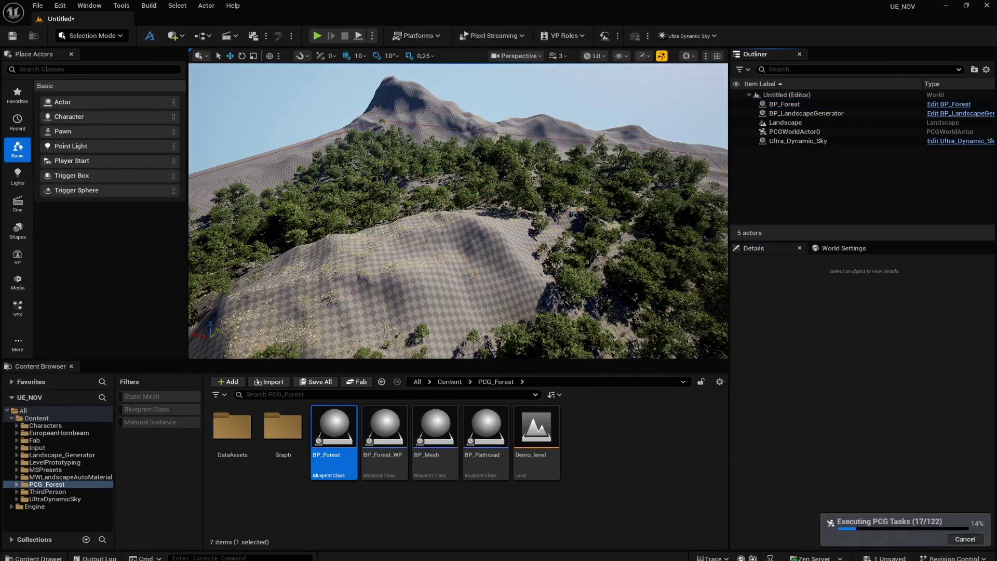
- Inspect the forest around the hilltop from the air, view the character among the trees in play mode, and stop playing
mouse_move(458, 211)
right_mouse_down()
mouse_move(405, 229)
mouse_move(452, 210)
mouse_move(437, 156)
mouse_move(509, 189)
mouse_move(509, 148)
mouse_move(520, 208)
mouse_move(541, 161)
mouse_move(545, 169)
mouse_move(458, 208)
right_mouse_up()
key("s")
key("w")
key("w")
key("s")
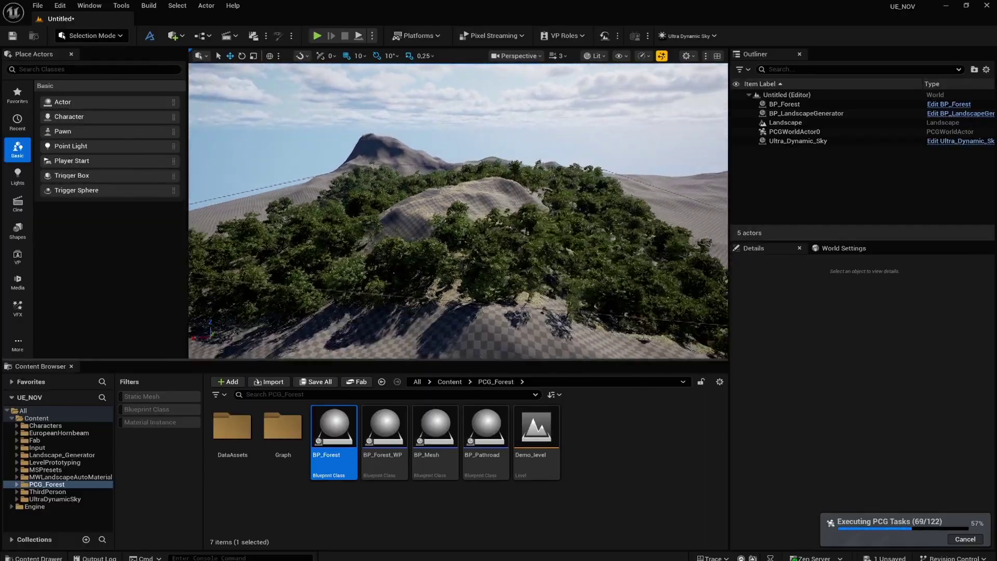
right_click_drag(460, 315, 456, 332)
right_click_drag(527, 242, 527, 243)
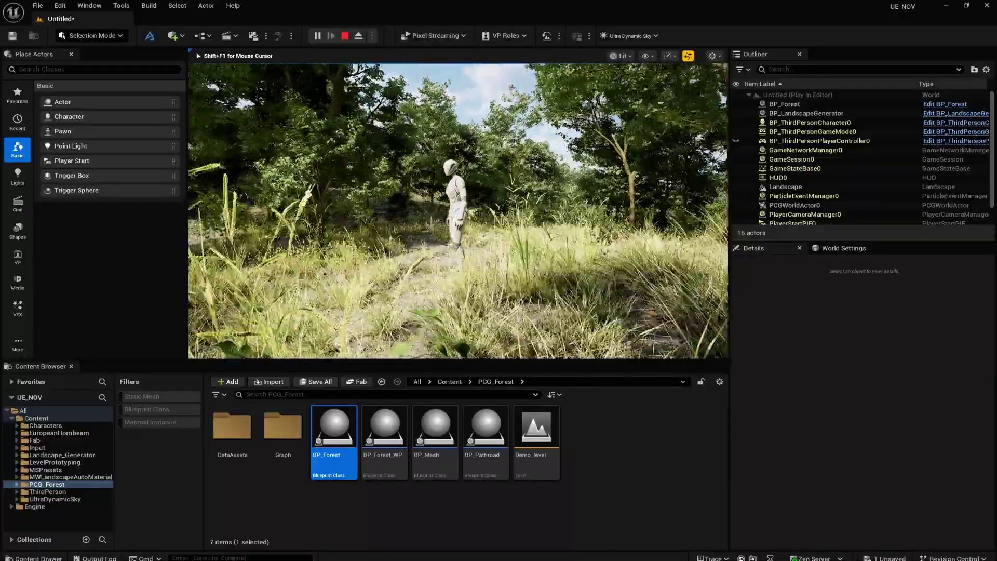
key("Escape")
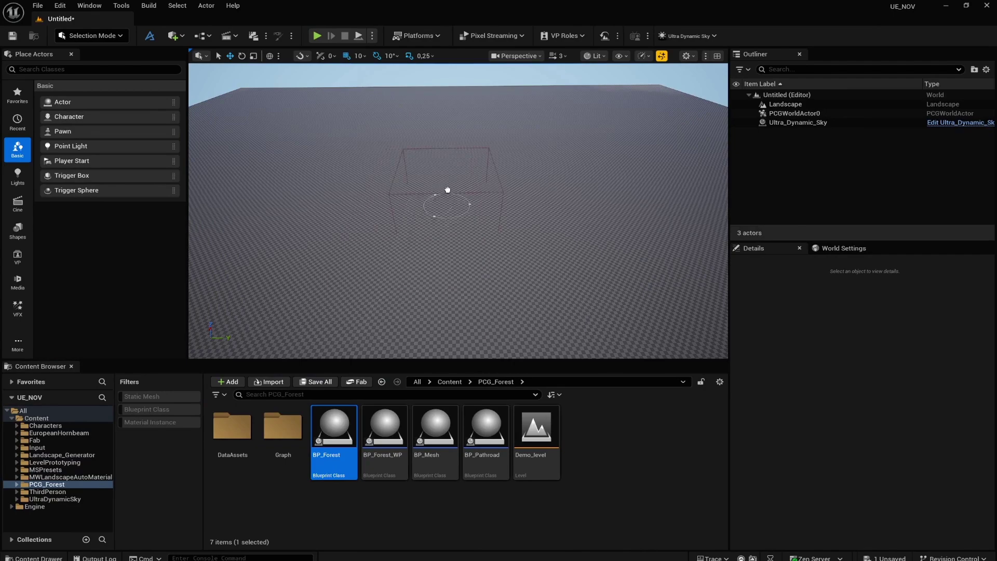
- Place a new BP_Forest actor on the flat landscape at about X -370, Y -1080
left_click_drag(447, 189, 448, 190)
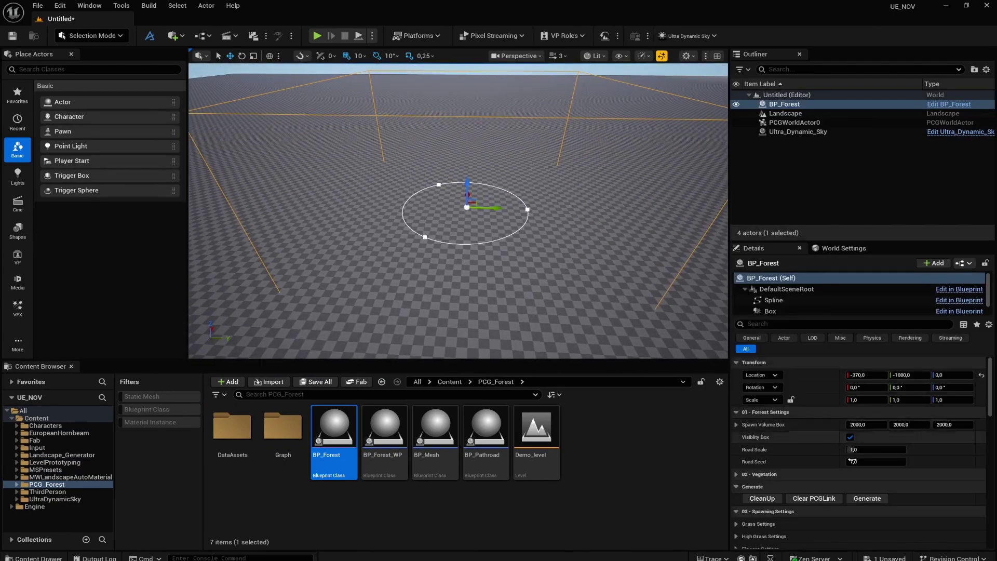
scroll(739, 464, "down", 1)
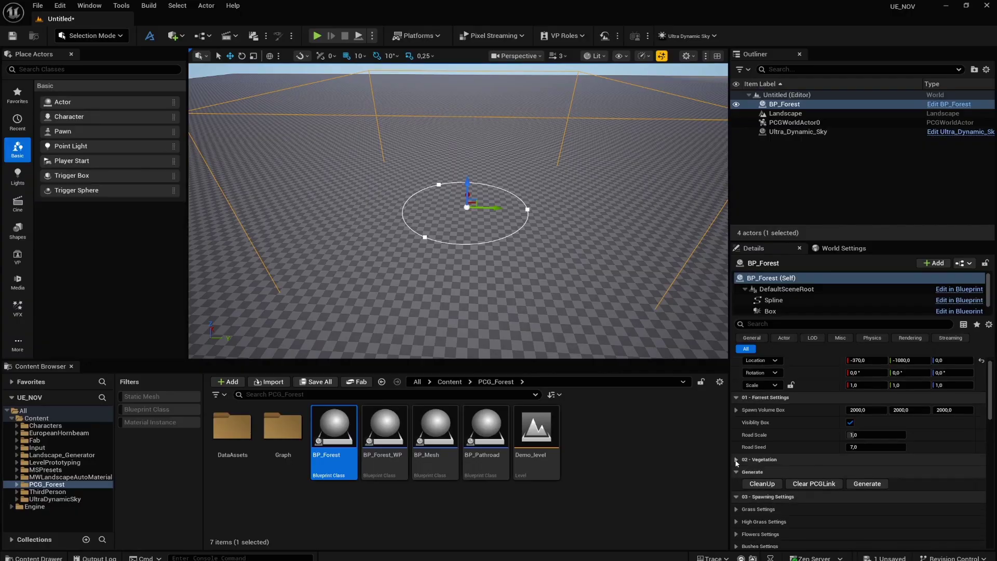
- Assign DA_DynamicMesh_Grass, DA_DynamicMesh_HighGrass and DA_DynamicMesh_Flowers to the matching vegetation mesh properties of BP_Forest
left_click(736, 460)
left_click(919, 472)
left_click(919, 362)
left_click(920, 498)
left_click(923, 386)
left_click(919, 524)
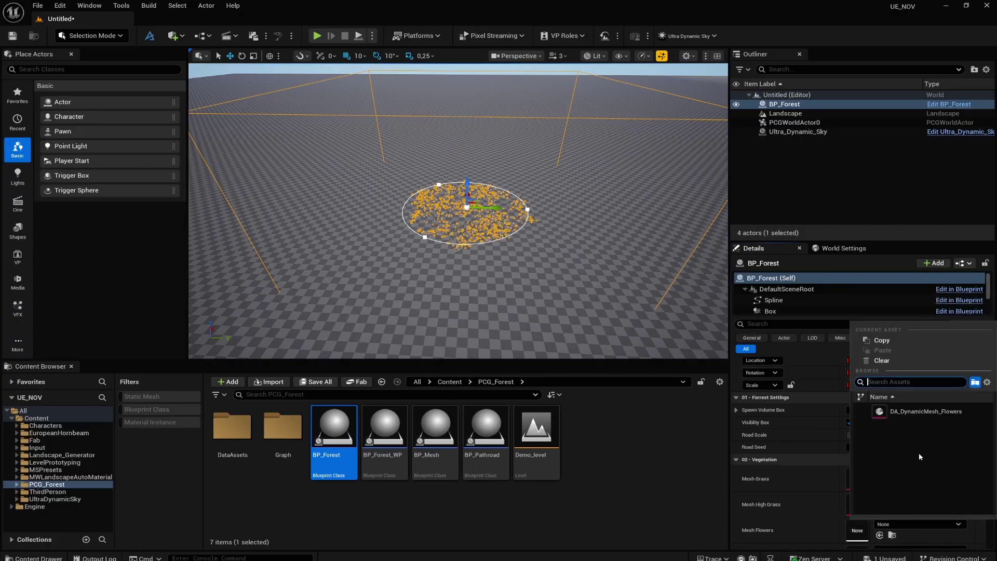
left_click(919, 412)
- Assign DA_DynamicMesh_Trees to Mesh Trees and DA_DynamicMesh_Bushes to Mesh Bushes on BP_Forest
scroll(925, 436, "down", 4)
left_click(935, 493)
left_click(930, 381)
scroll(935, 415, "down", 4)
left_click(938, 460)
left_click(929, 347)
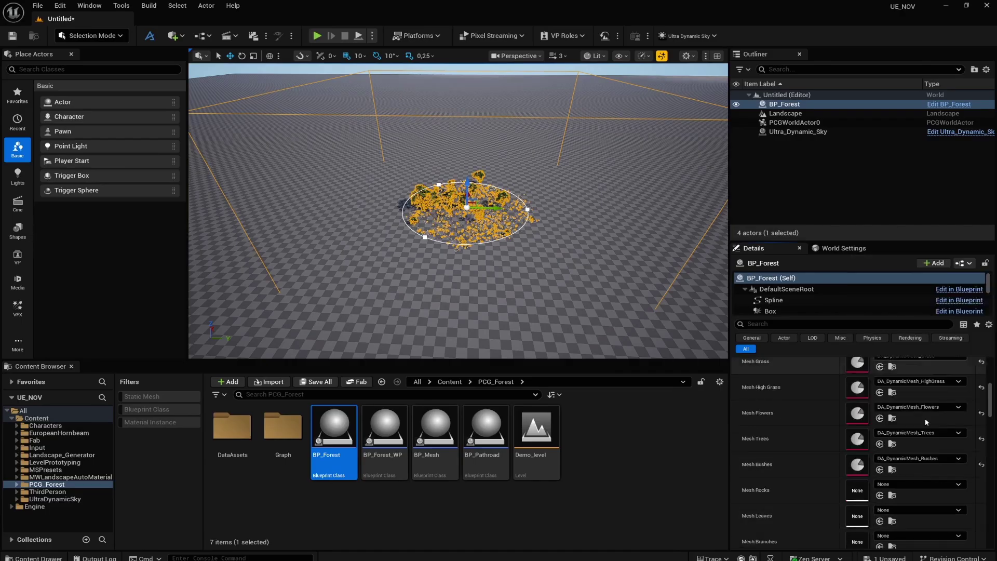
- Assign DA_DynamicMesh_Rocks to Mesh Rocks, DA_DynamicMesh_Leaves to Mesh Leaves and the offered asset to Mesh Branches, and deselect BP_Forest
left_click(919, 485)
left_click(930, 372)
left_click(928, 509)
left_click(930, 398)
scroll(938, 484, "down", 2)
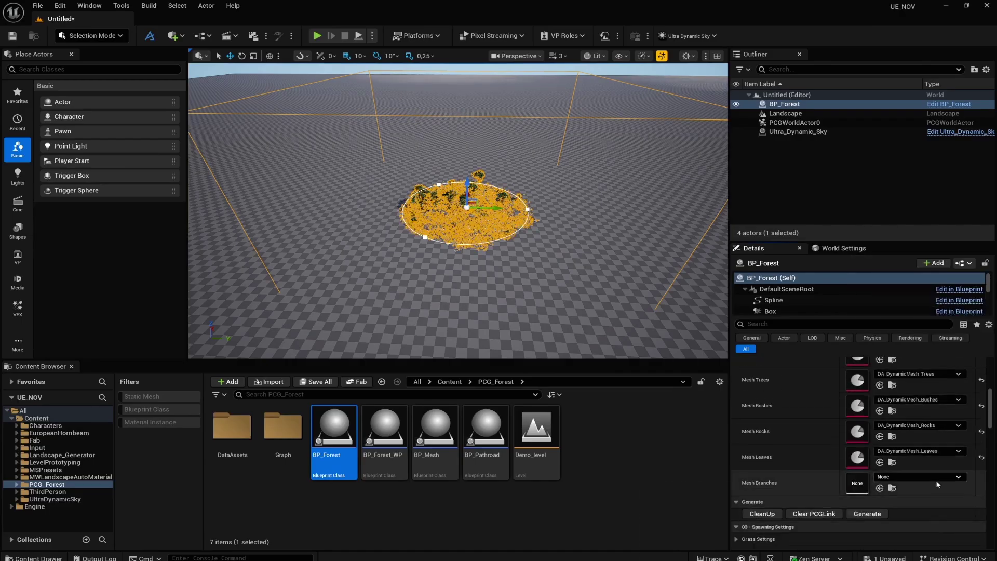
left_click(937, 478)
left_click(936, 368)
key("Escape")
- Select BP_Forest again and clear its PCG link to bake the generated vegetation into a separate stamp actor
right_click_drag(601, 302, 574, 292)
key("w")
key("s")
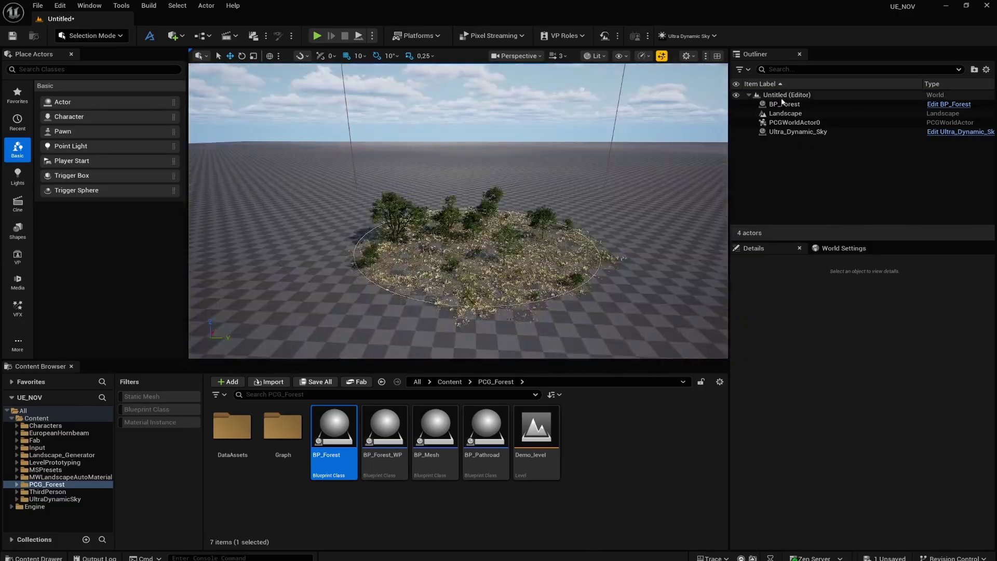
left_click(784, 96)
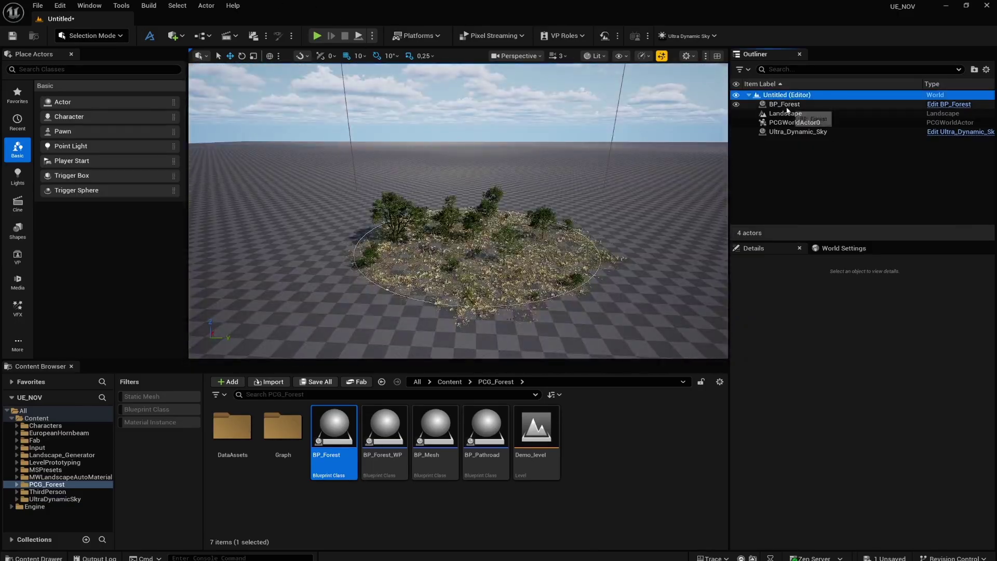
left_click(785, 105)
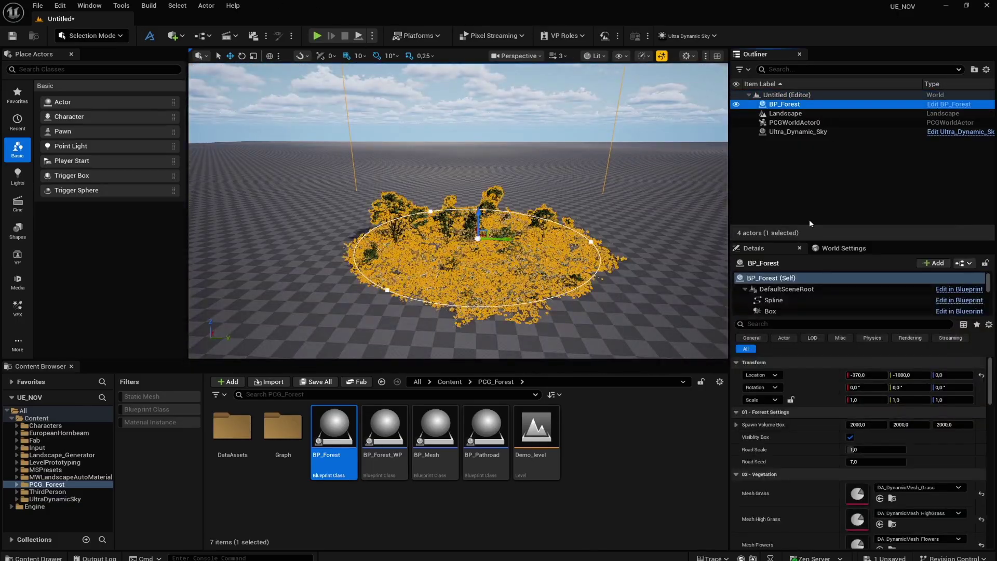
left_click(741, 475)
left_click(811, 500)
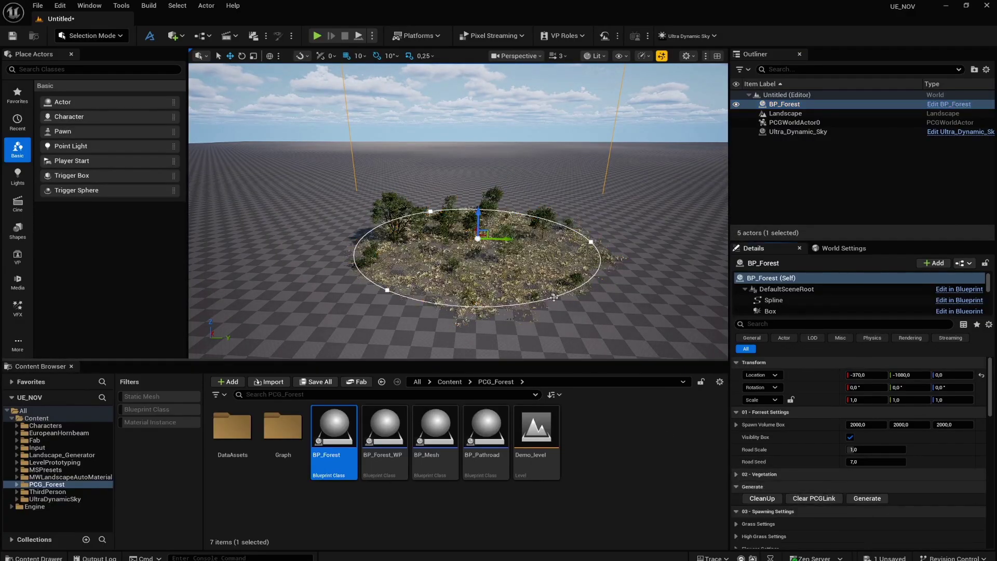
- Move the BP_Forest_PCGStamp actor along Y to -2000, beside the original spline
left_click(794, 113)
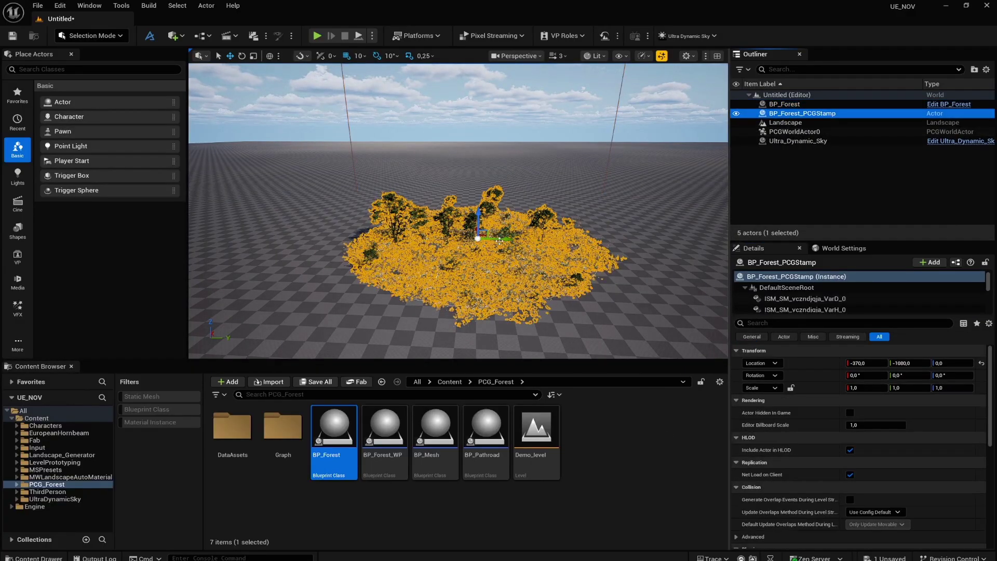
left_click_drag(499, 240, 296, 215)
key("f")
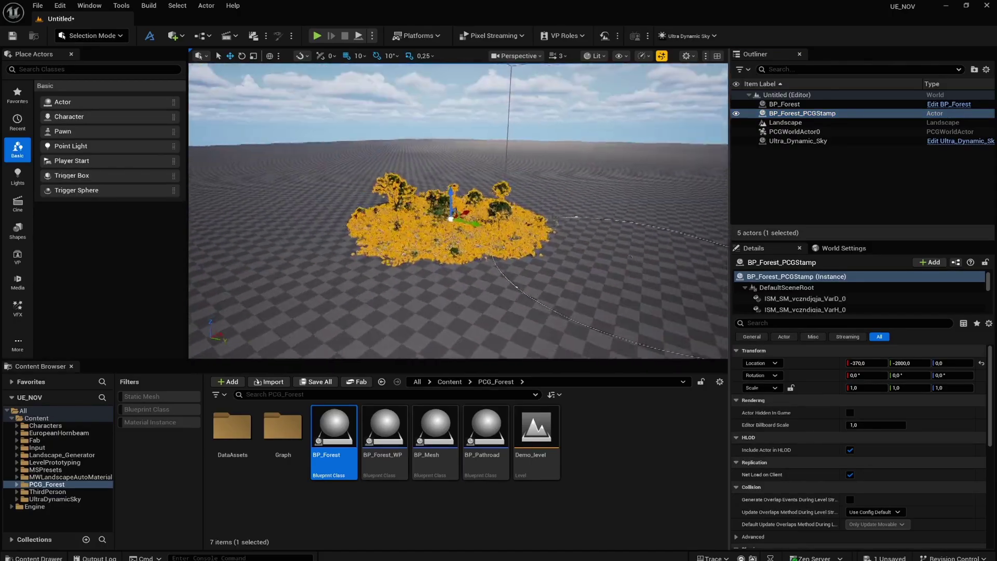
- Delete the ISM_SM_EuropeanHornbeam_Sapling_01_PP_0 component from BP_Forest_PCGStamp and deselect the actor
key("w")
key("Escape")
right_click_drag(630, 256, 618, 290)
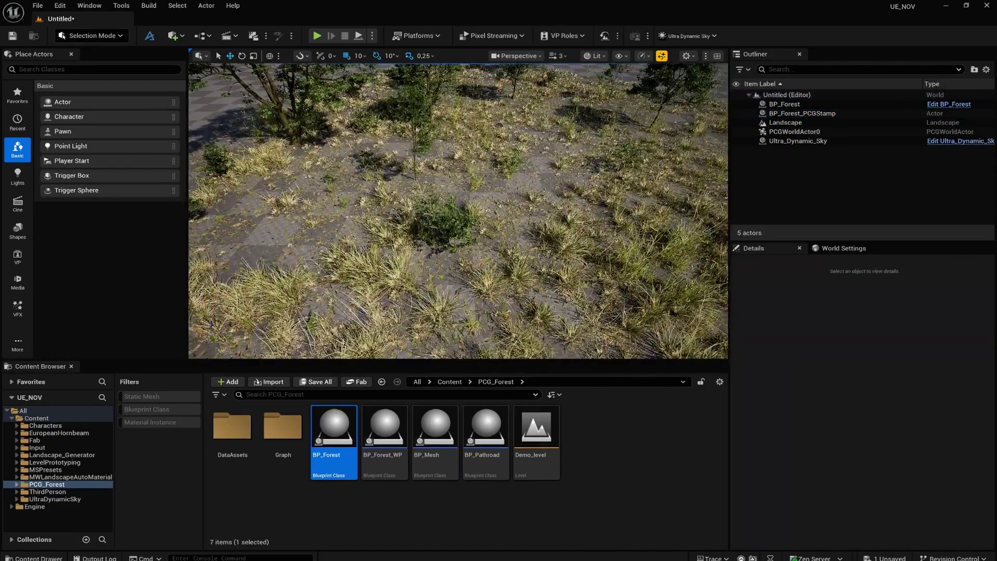
double_click(720, 317)
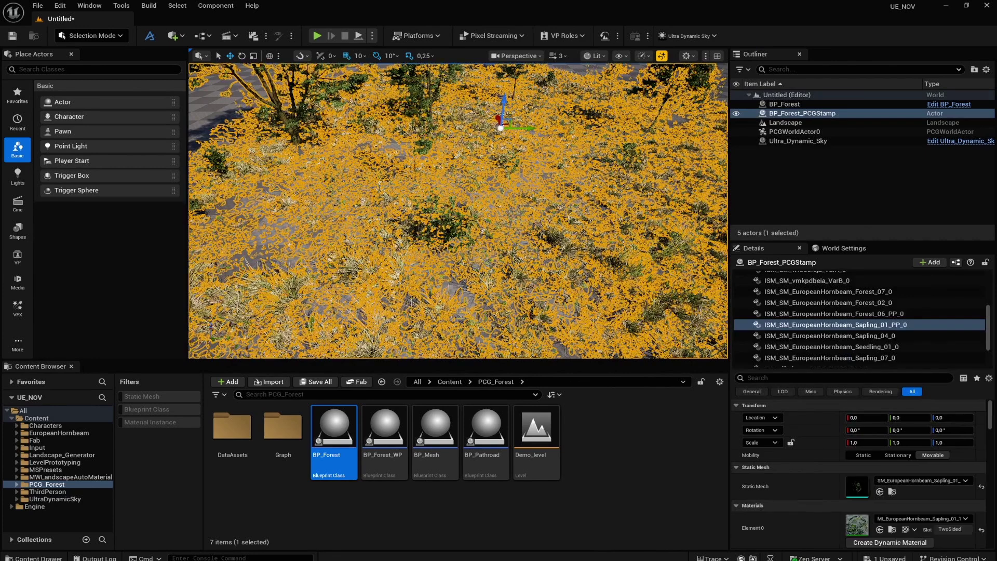
left_click(720, 317)
double_click(722, 320)
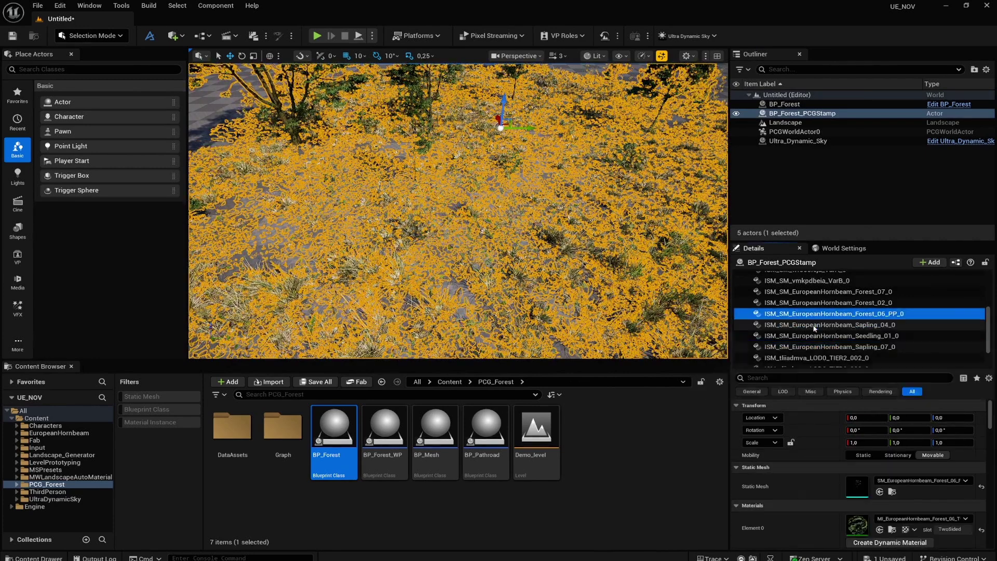
key("Escape")
- Select the original BP_Forest actor and generate its vegetation inside the empty spline again
right_click_drag(708, 192, 729, 176)
key("s")
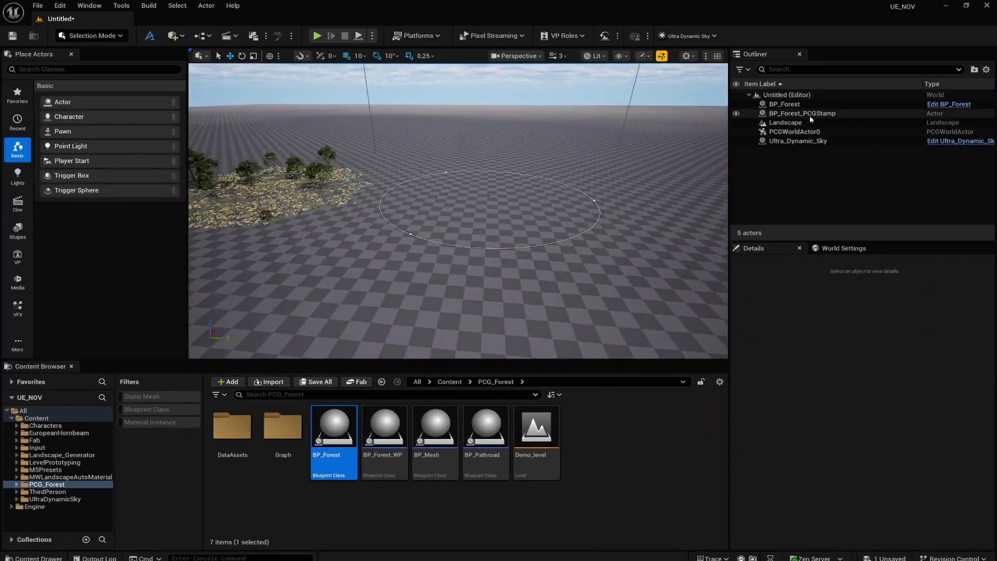
left_click(784, 105)
scroll(831, 467, "down", 3)
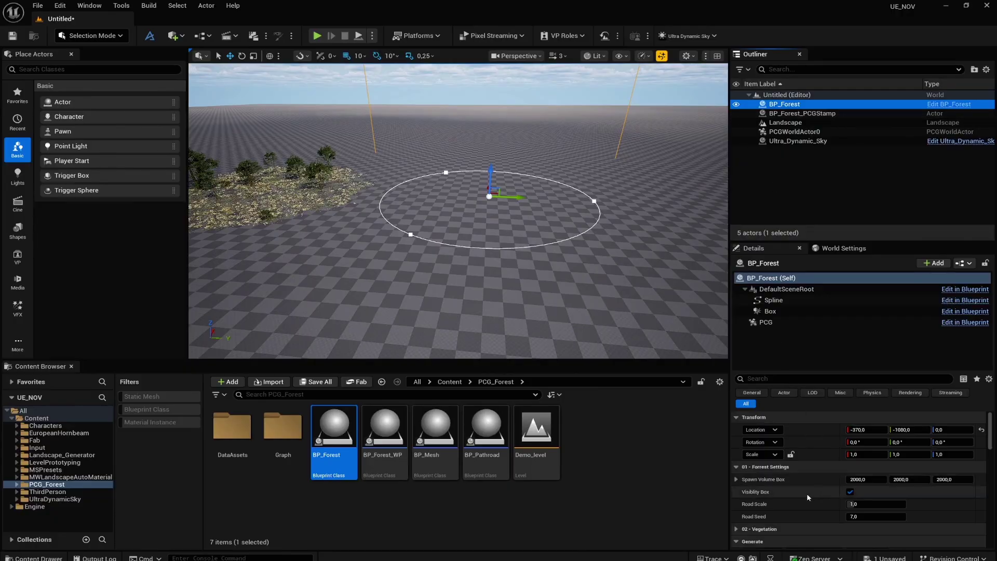
left_click(885, 495)
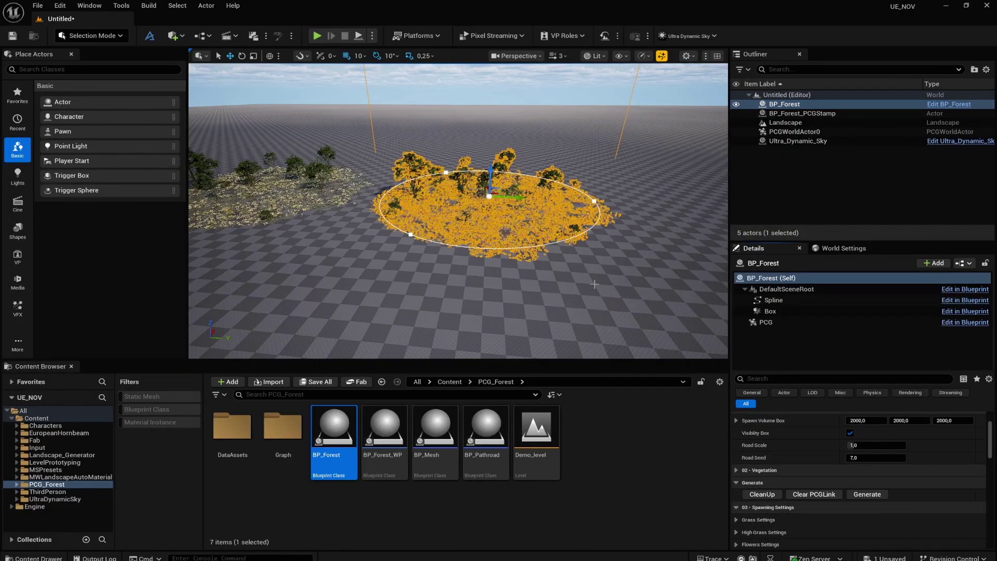
- Move BP_Forest along the Y axis, further from the first stamp, and clear its PCG link again
right_click_drag(534, 170, 537, 176)
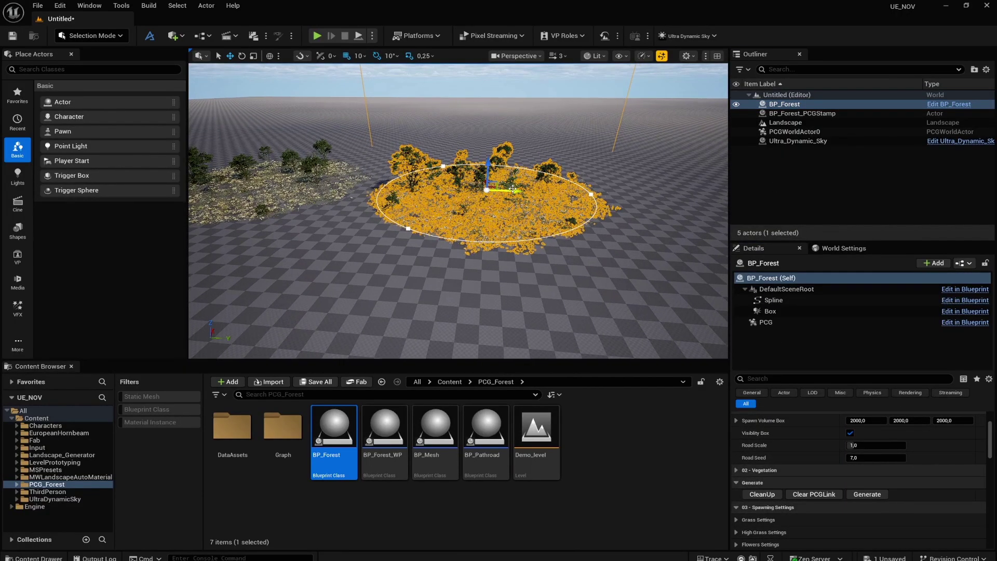
mouse_move(513, 189)
left_mouse_down()
mouse_move(543, 189)
mouse_move(512, 195)
left_mouse_up()
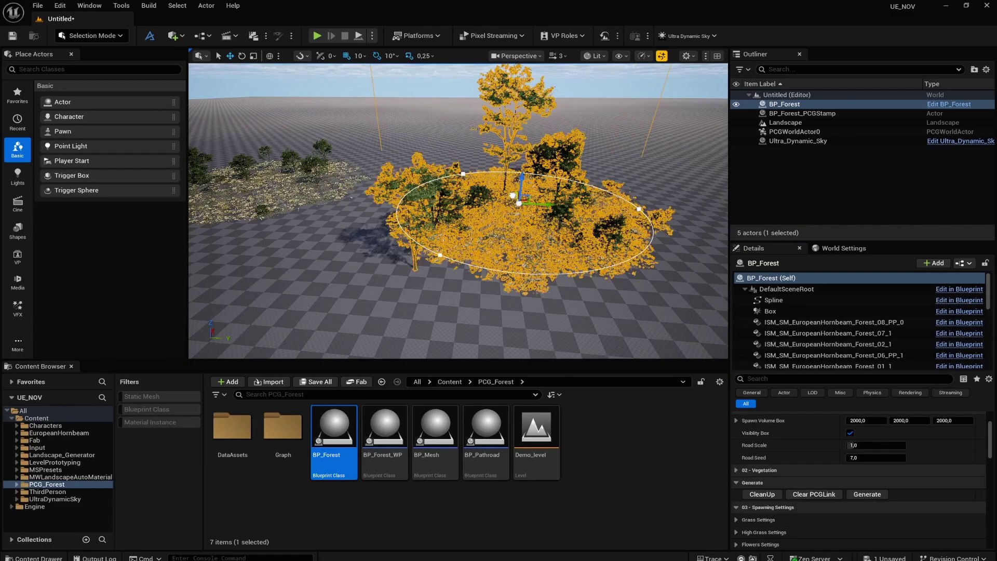
left_click(814, 494)
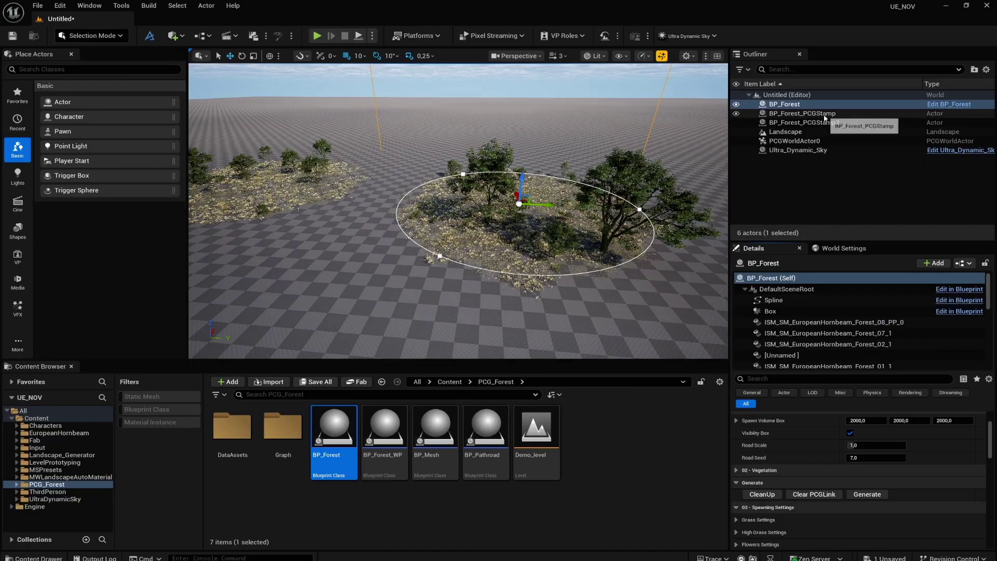
- Move BP_Forest_PCGStamp2 away from the BP_Forest spline, deselect it and view the stamped forest patches
left_click(803, 123)
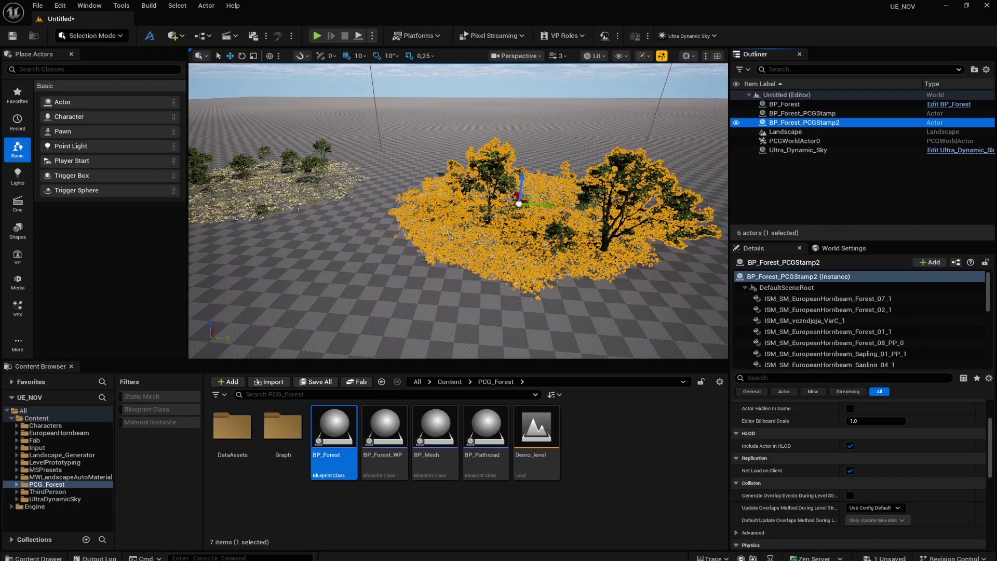
left_click_drag(517, 196, 463, 155)
left_click(803, 194)
right_click_drag(572, 208, 540, 185)
key("w")
key("s")
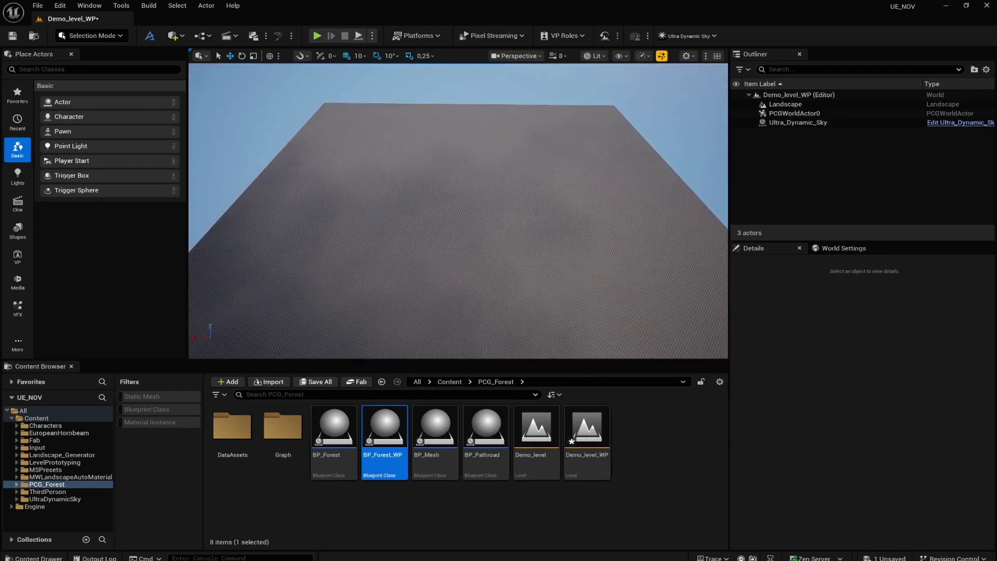
- Place a BP_Forest_WP actor on the large landscape of Demo_level_WP and set its X and Y location to 0
left_click(342, 501)
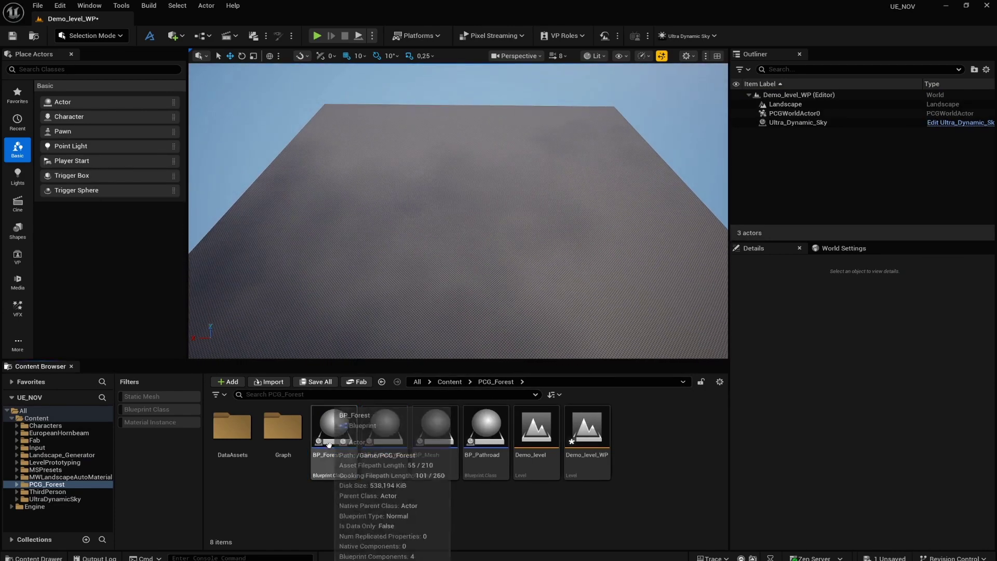
left_click_drag(376, 444, 495, 215)
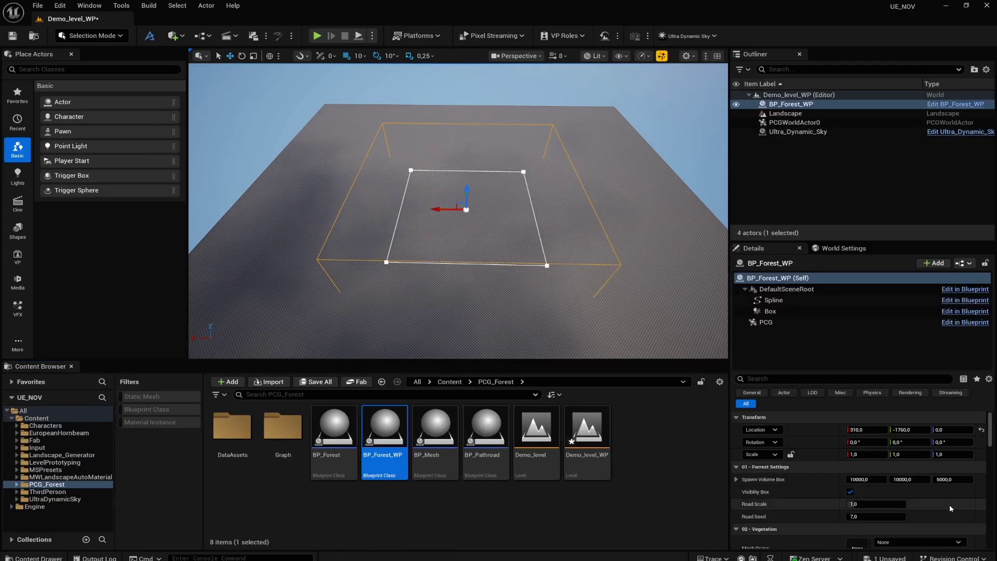
left_click(854, 429)
type("0")
key("Tab")
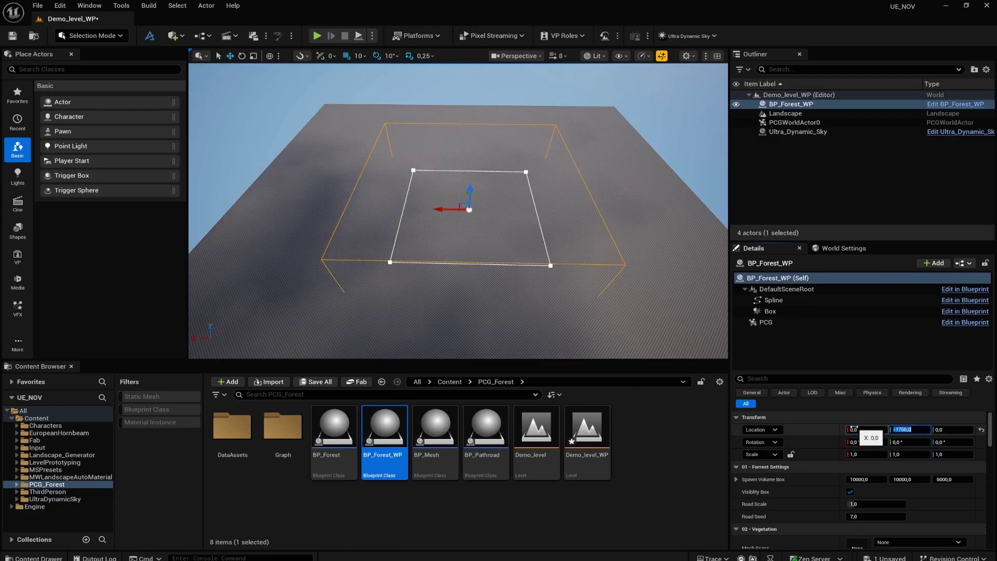
key("Return")
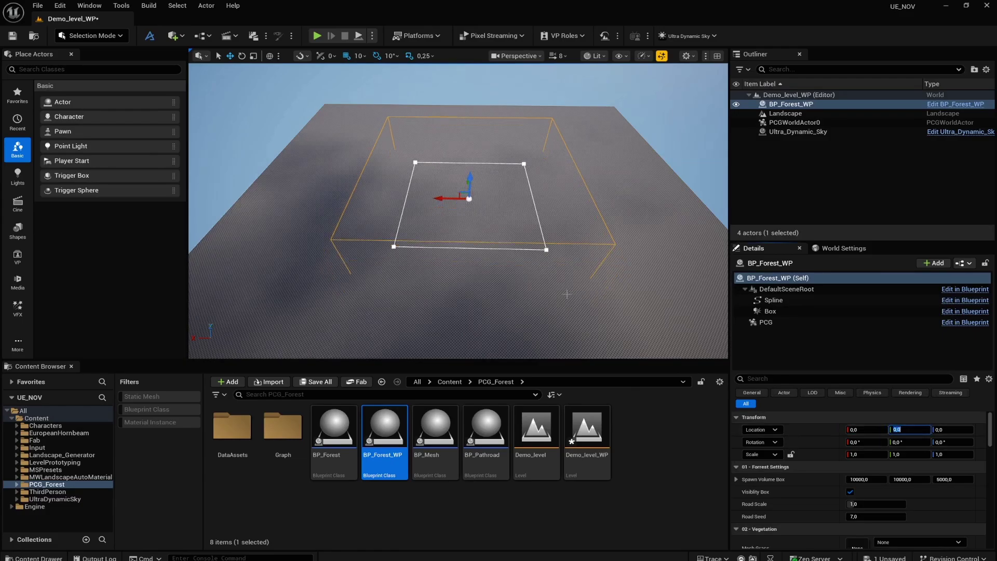
- Assign DA_DynamicMesh_Grass, DA_DynamicMesh_HighGrass and DA_DynamicMesh_Flowers to the matching vegetation mesh properties of BP_Forest_WP
right_click_drag(567, 294, 554, 367)
right_click_drag(458, 211, 390, 146)
key("w")
key("d")
left_click(840, 173)
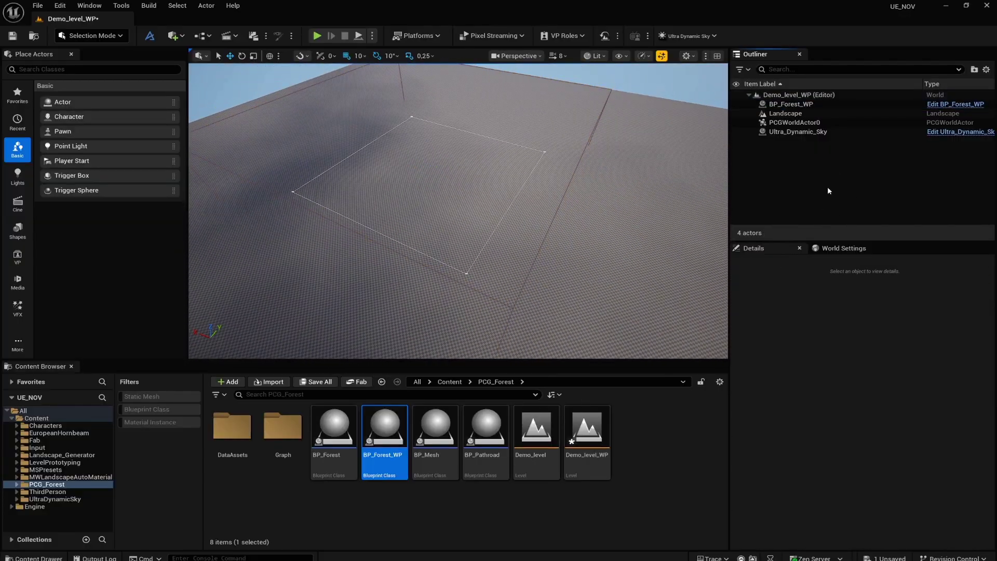
left_click(788, 105)
scroll(911, 483, "down", 3)
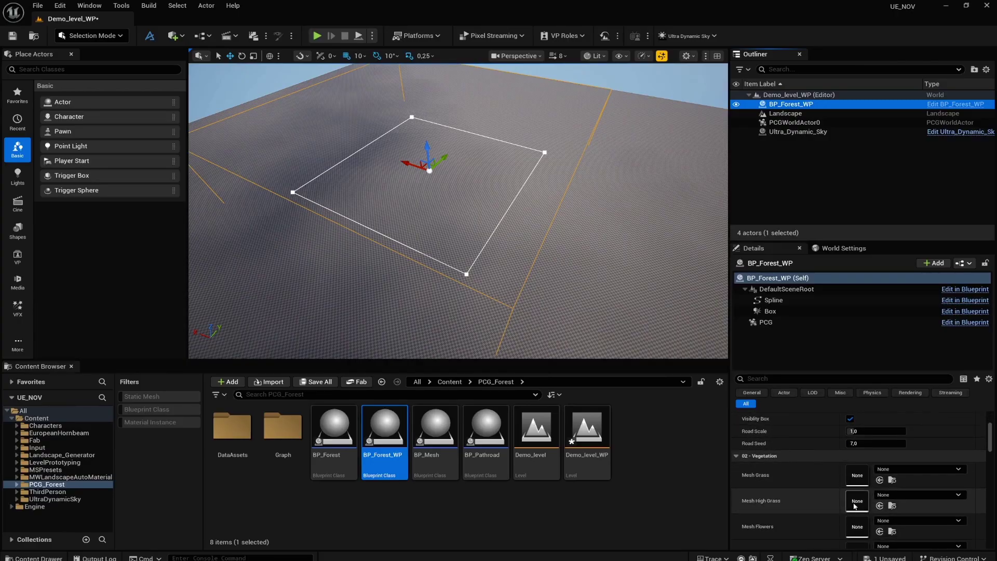
left_click(915, 467)
left_click(914, 357)
left_click(915, 495)
left_click(909, 384)
left_click(915, 520)
left_click(912, 408)
- Assign the dynamic mesh data assets for trees, bushes, rocks and leaves to BP_Forest_WP
scroll(912, 481, "down", 3)
left_click(913, 469)
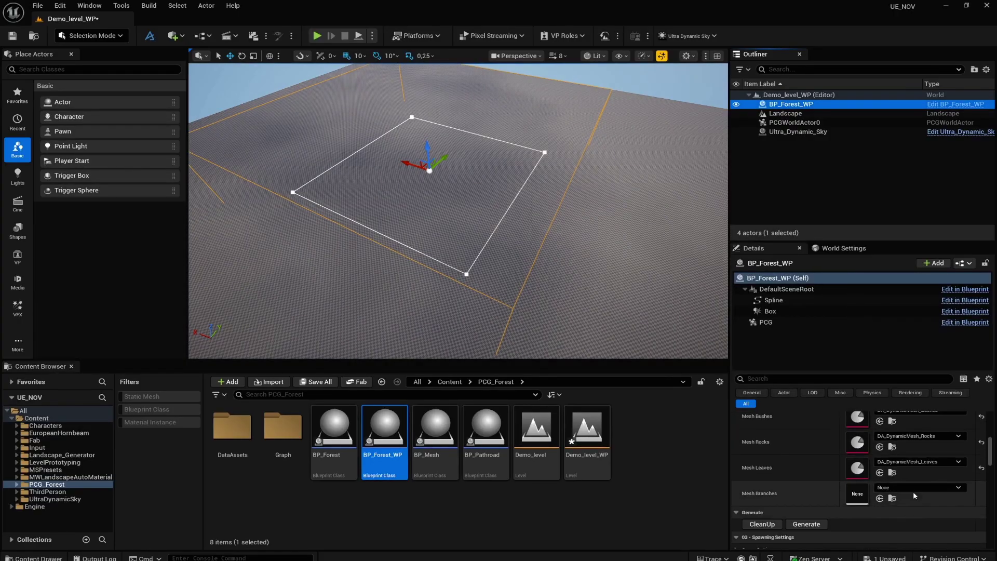
left_click(504, 252)
mouse_move(504, 252)
right_mouse_down()
mouse_move(489, 239)
mouse_move(504, 252)
mouse_move(503, 296)
mouse_move(503, 223)
mouse_move(504, 259)
mouse_move(504, 249)
right_mouse_up()
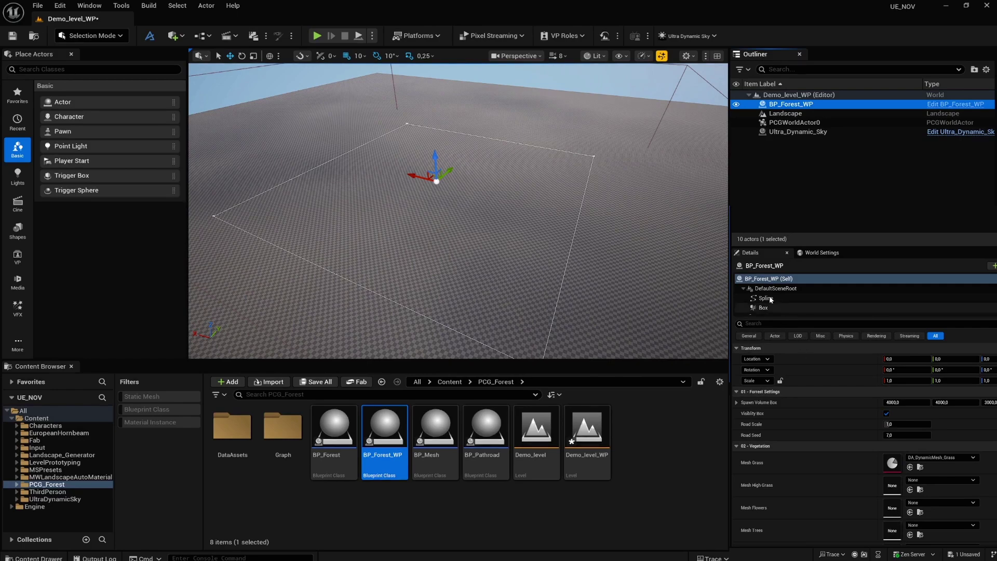
- Open the settings of BP_Forest_WP's PCG component and check that Is Partitioned is enabled
scroll(767, 299, "down", 1)
left_click(760, 310)
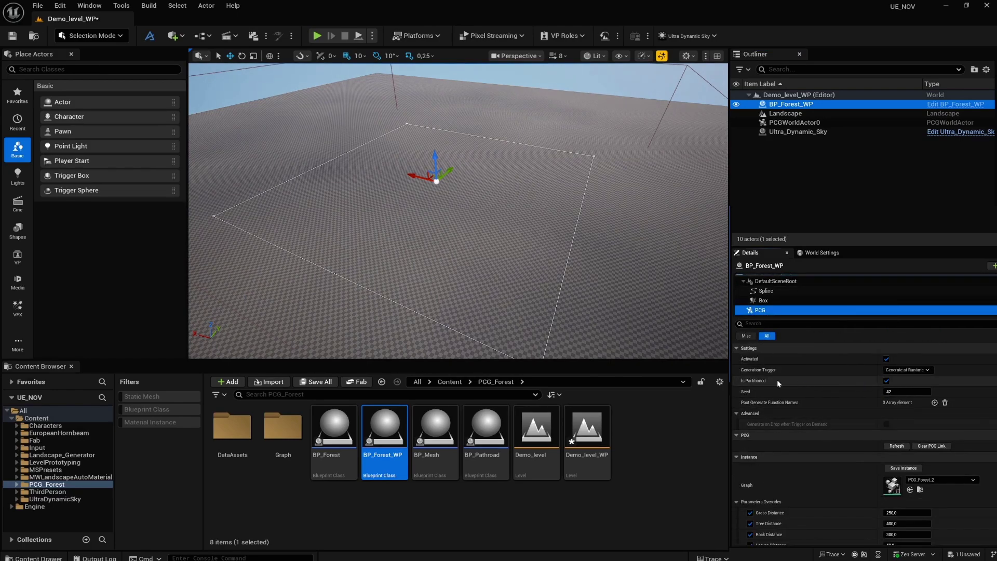
left_click(887, 381)
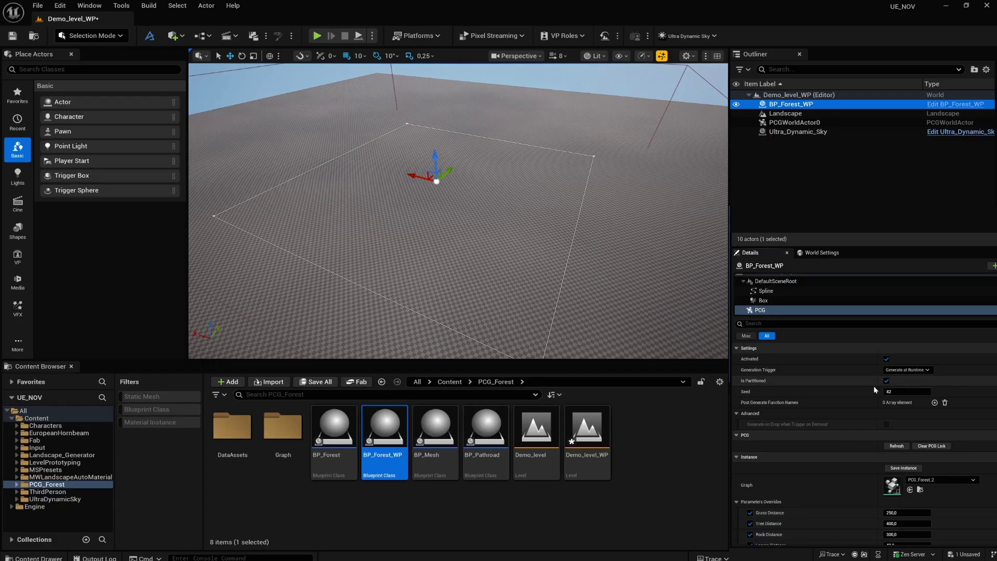
- Filter the properties of PCGWorldActor0 by "gen" and enable Treat Editor Viewport as Generation Source
left_click(790, 125)
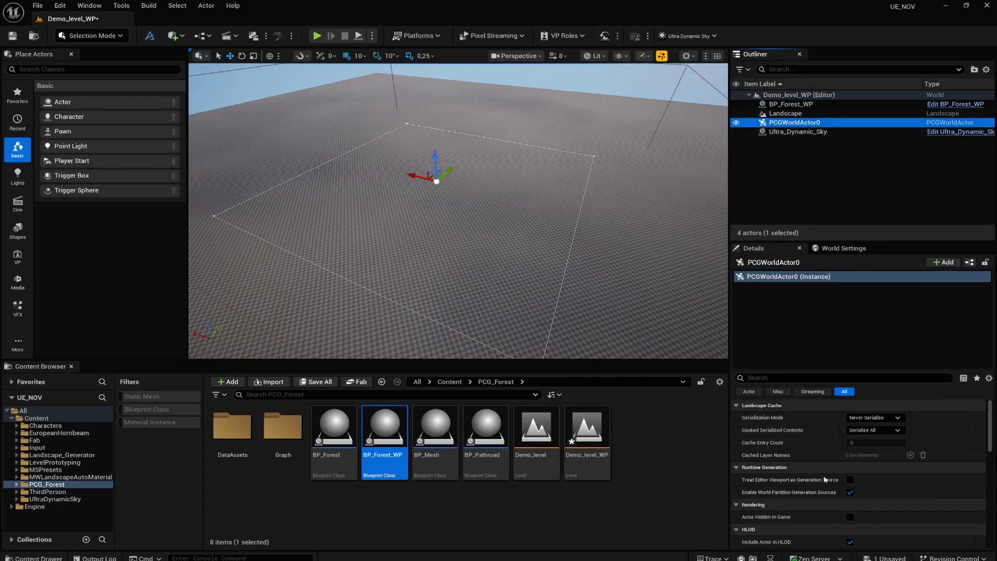
left_click(760, 378)
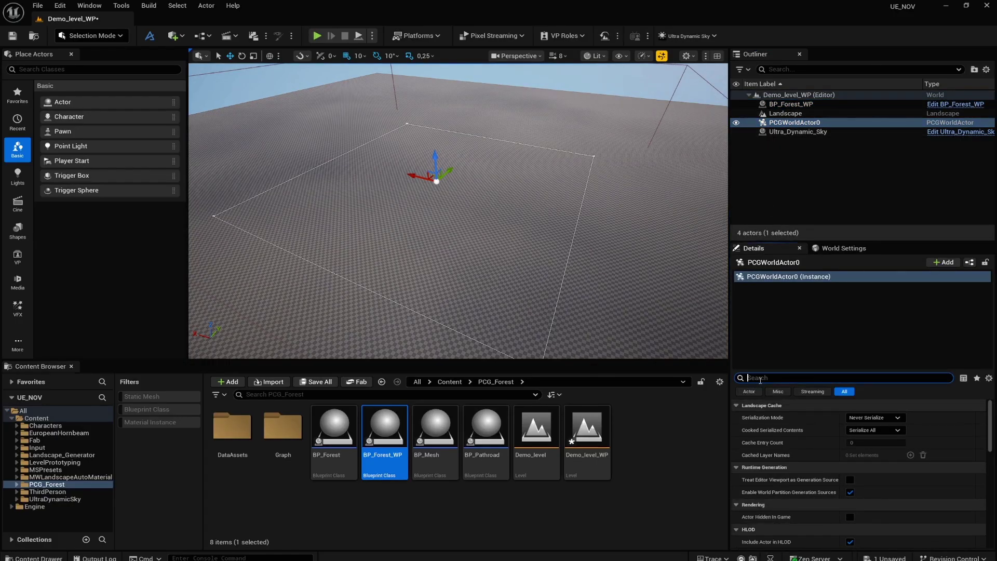
type("gen")
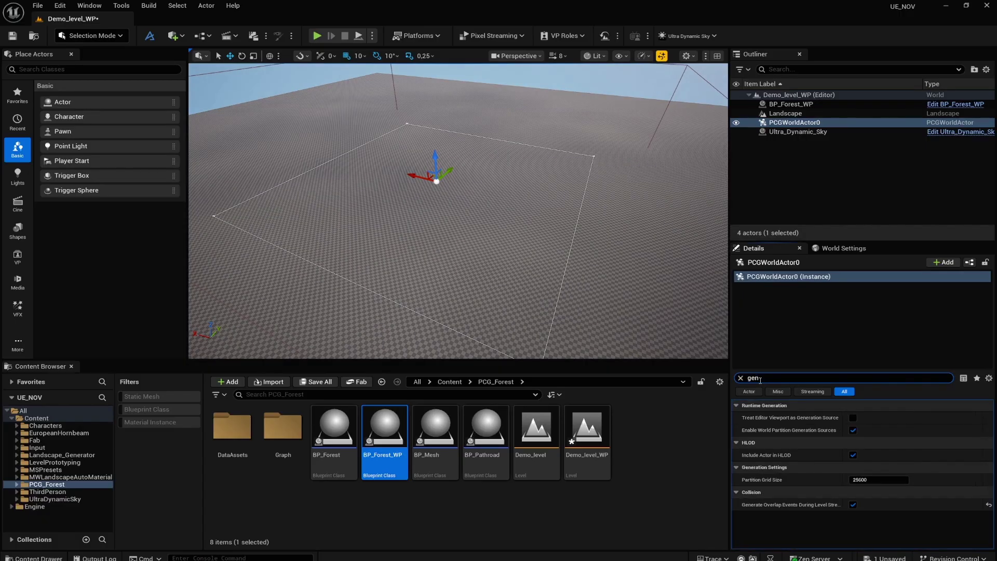
left_click(852, 418)
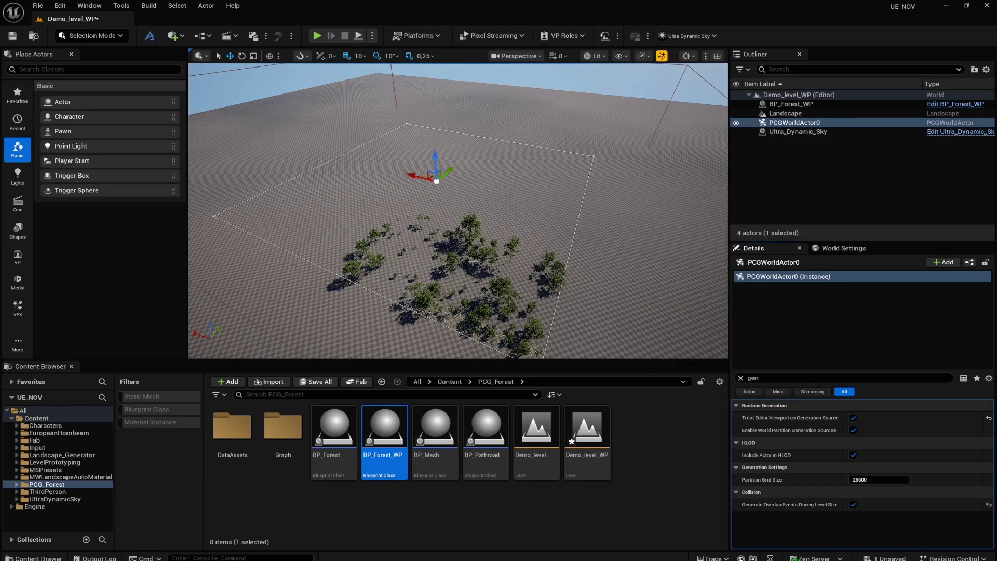
- Fly over the BP_Forest_WP area and examine how the trees generate around the viewport camera
key("s")
mouse_move(458, 211)
right_mouse_down()
mouse_move(437, 211)
mouse_move(444, 200)
mouse_move(441, 216)
mouse_move(458, 228)
mouse_move(442, 260)
mouse_move(457, 197)
right_mouse_up()
key("w")
key("w")
key("s")
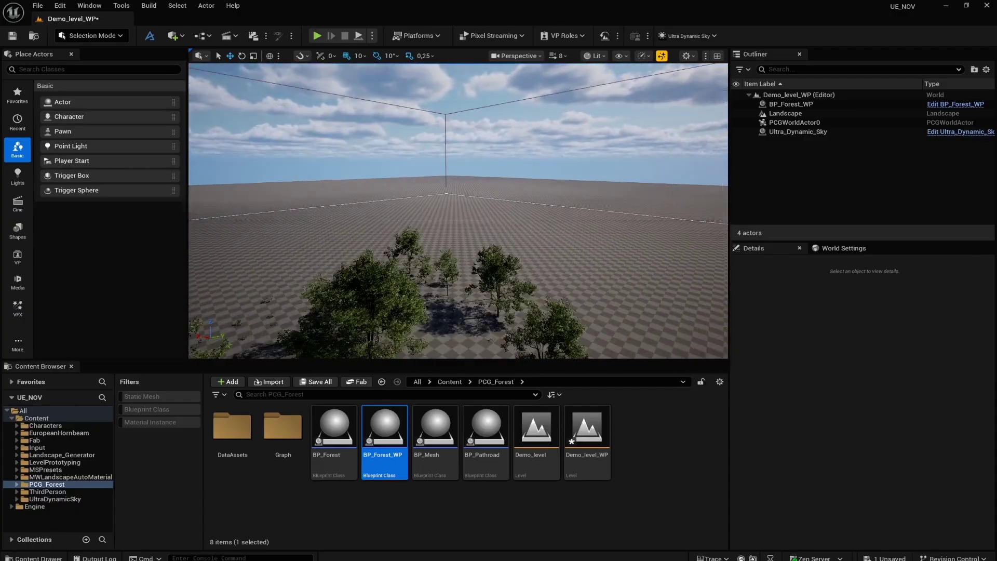
- Play-test Demo_level_WP and run the character through the BP_Forest_WP area to examine the forest generating around it
mouse_move(471, 253)
right_mouse_down()
mouse_move(471, 218)
mouse_move(471, 254)
right_mouse_up()
key("alt+p")
left_click(471, 253)
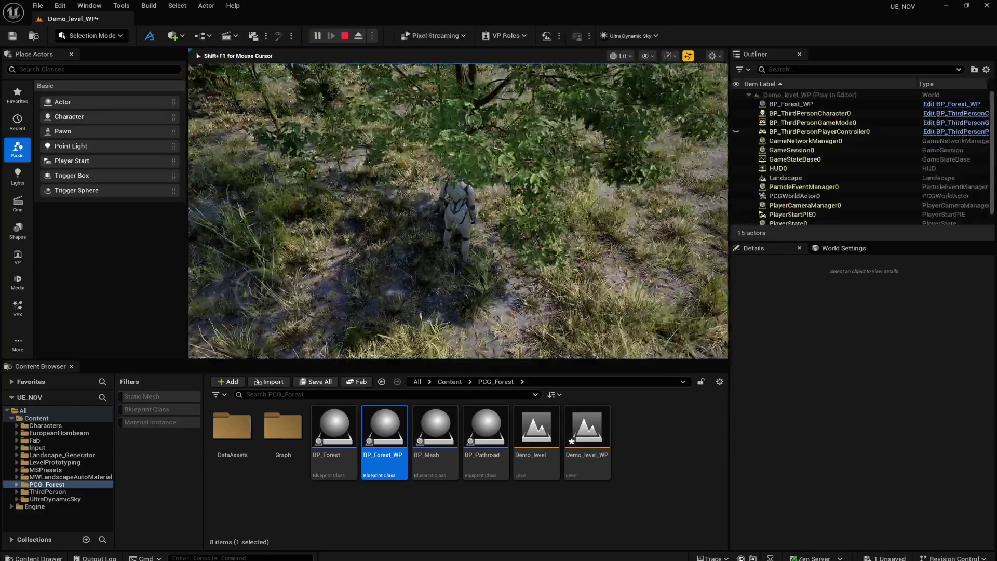
key("w")
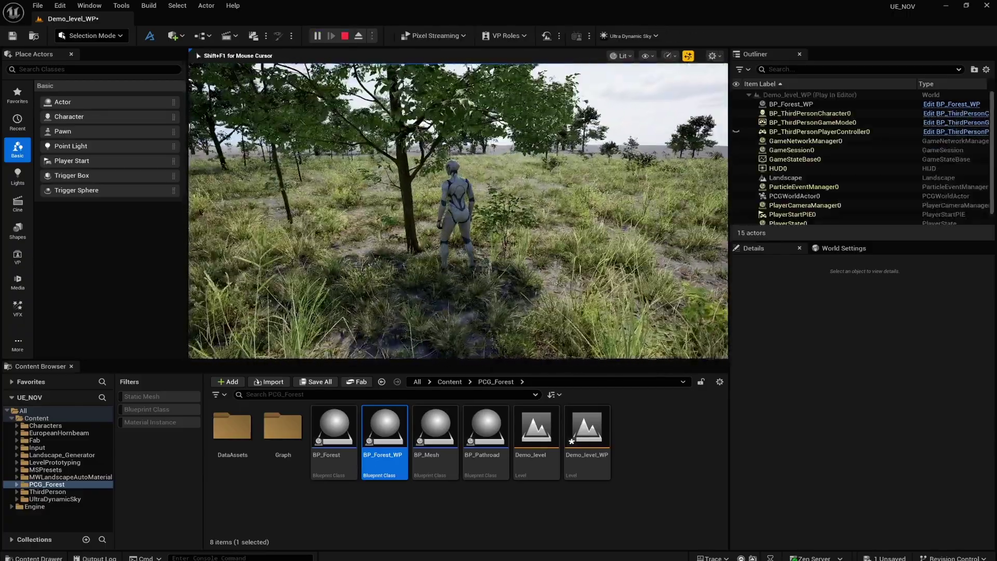
key("w")
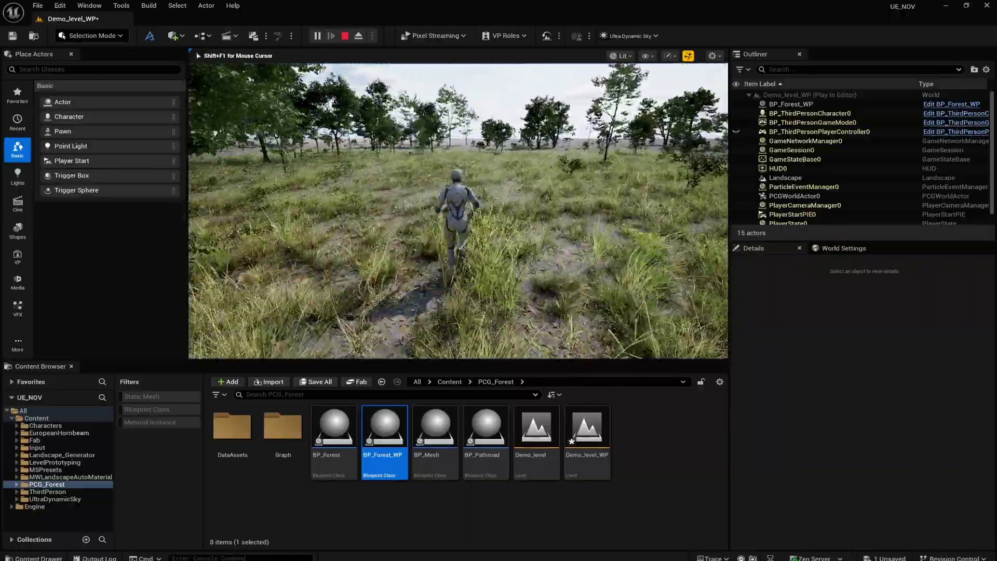
key("w")
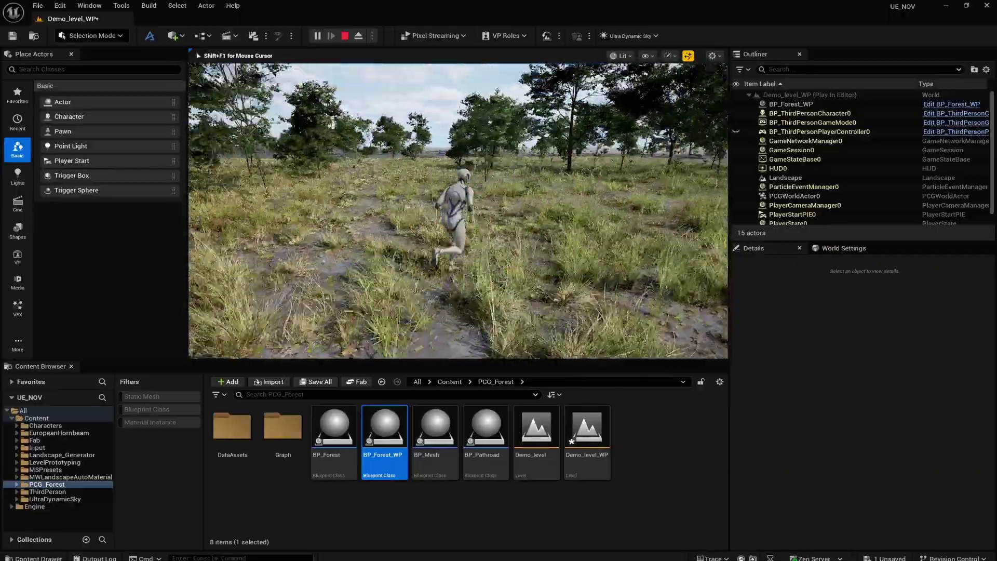
key("w")
key("d")
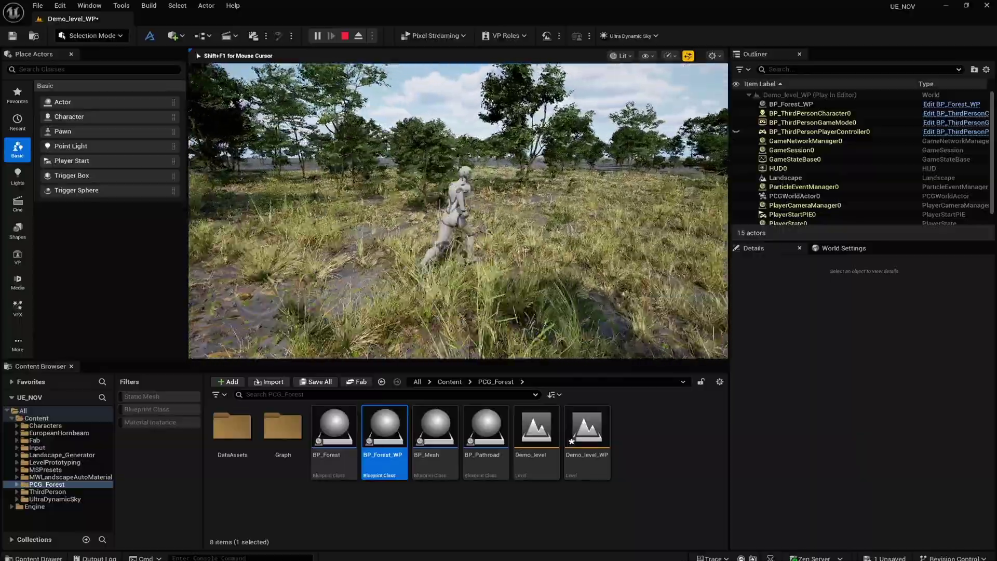
key("w")
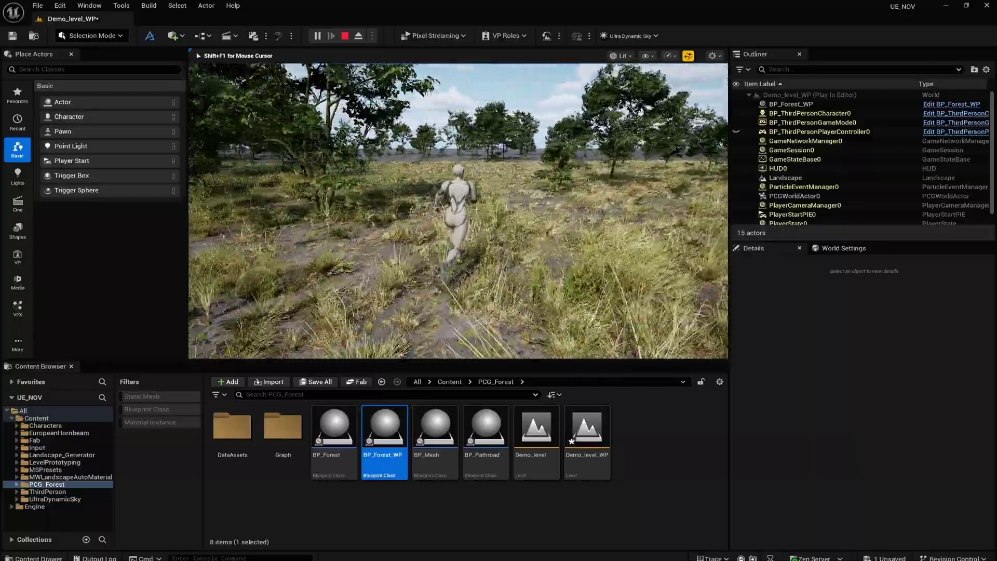
key("w")
key("a")
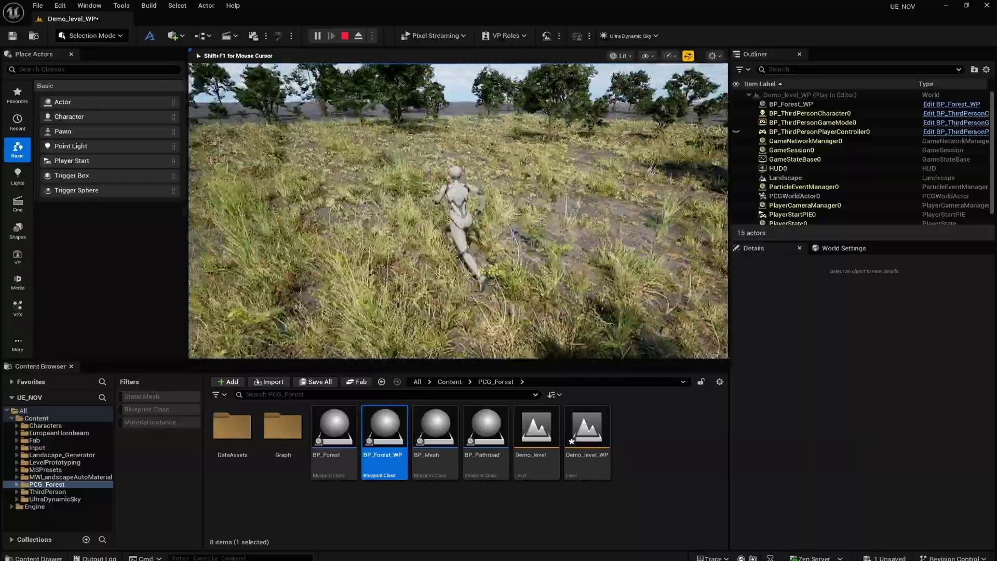
key("w")
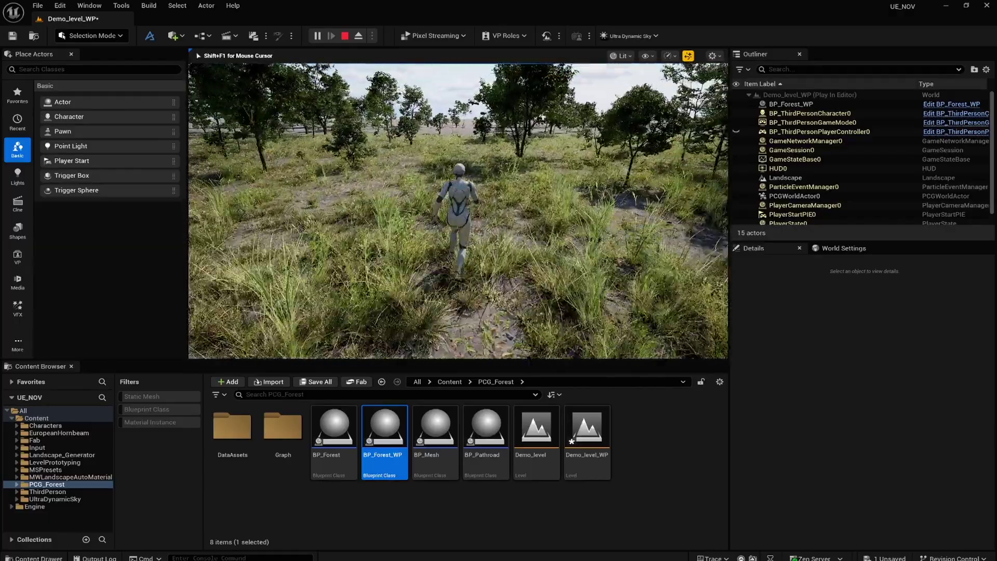
key("Escape")
- Disable Treat Editor Viewport as Generation Source on PCGWorldActor0
left_click(807, 105)
left_click(800, 123)
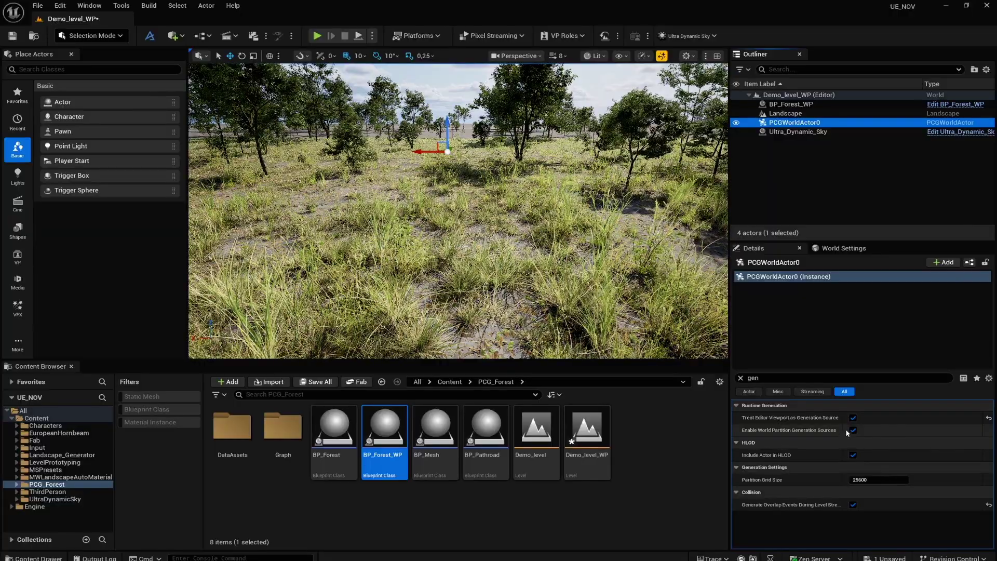
left_click(853, 417)
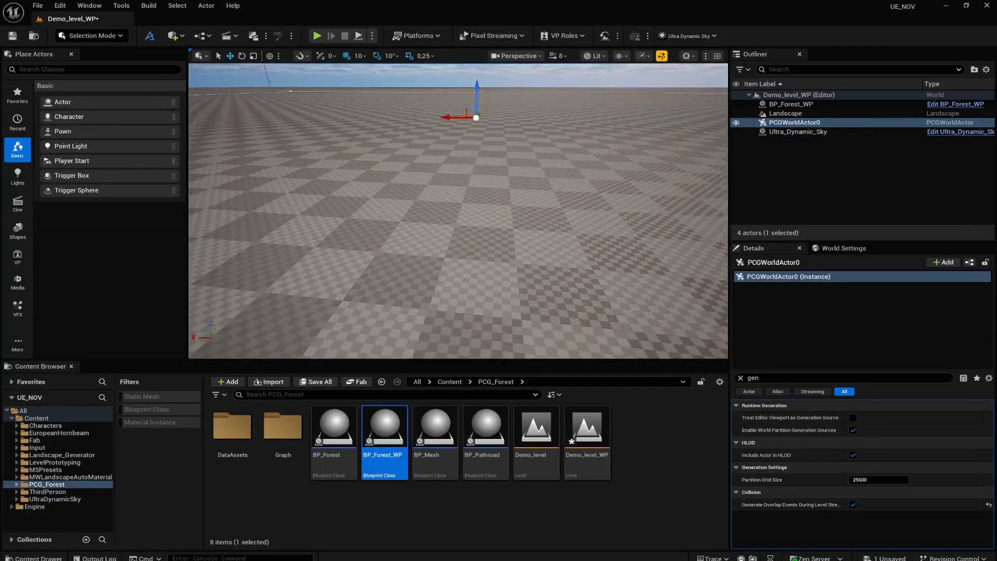
- Play the level with the viewport generation source disabled and examine how vegetation generates around the running character
right_click_drag(459, 211, 427, 153)
left_click(317, 37)
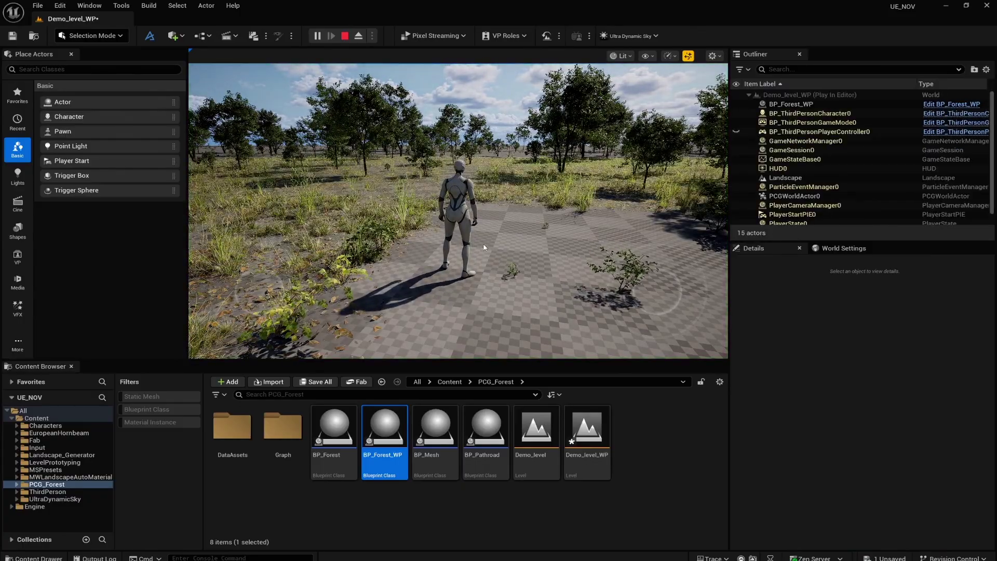
left_click(484, 247)
key("w")
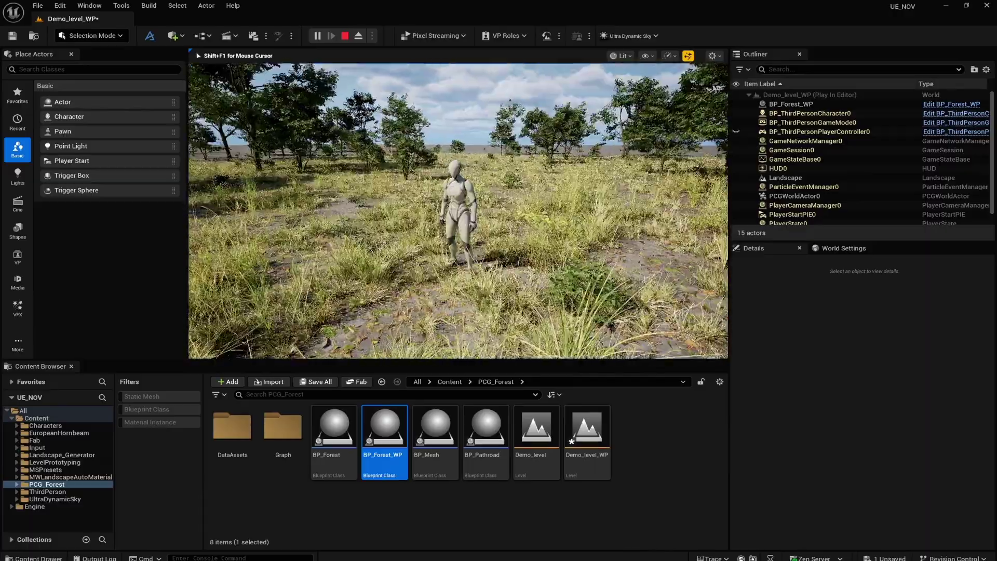
key("w")
key("w")
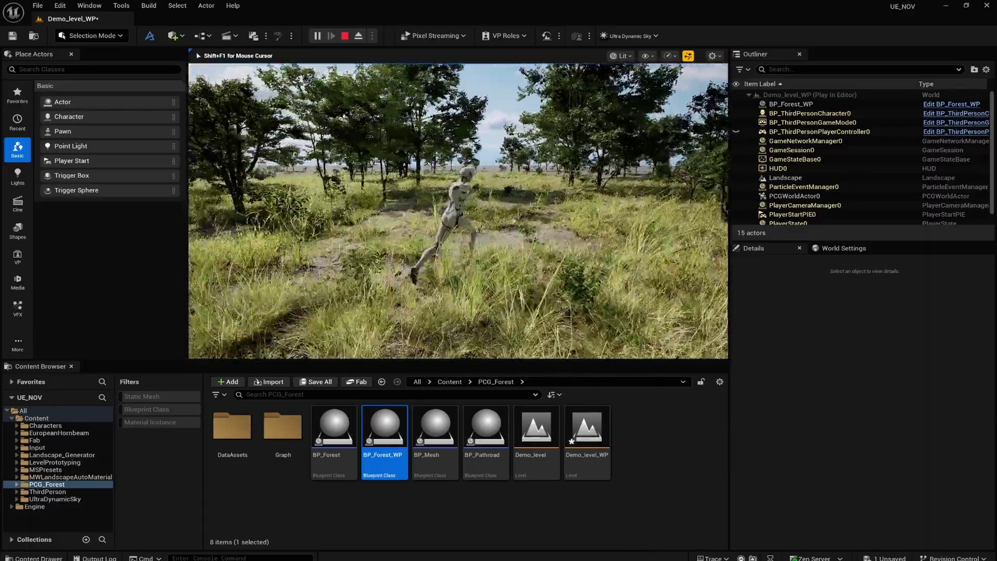
key("w")
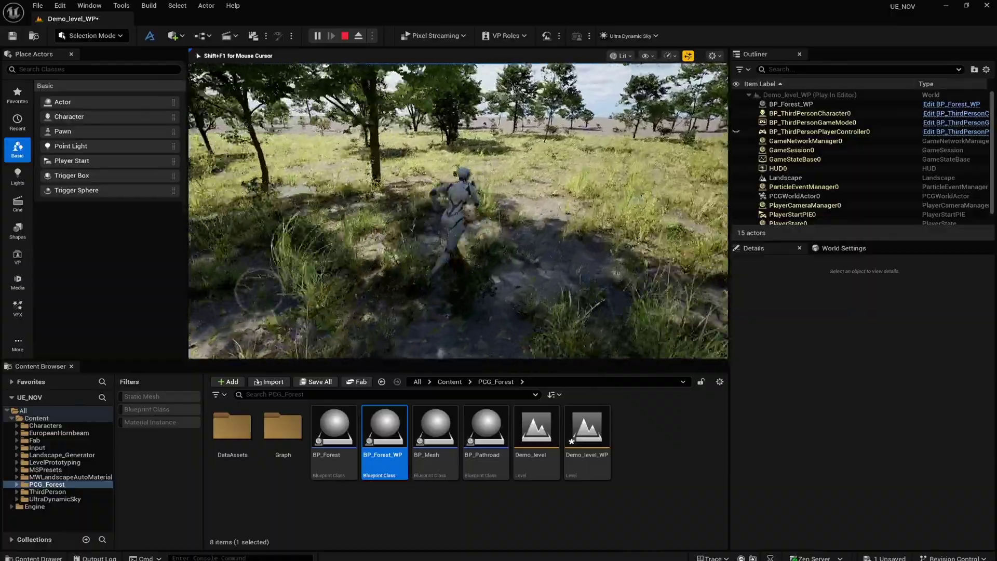
key("w")
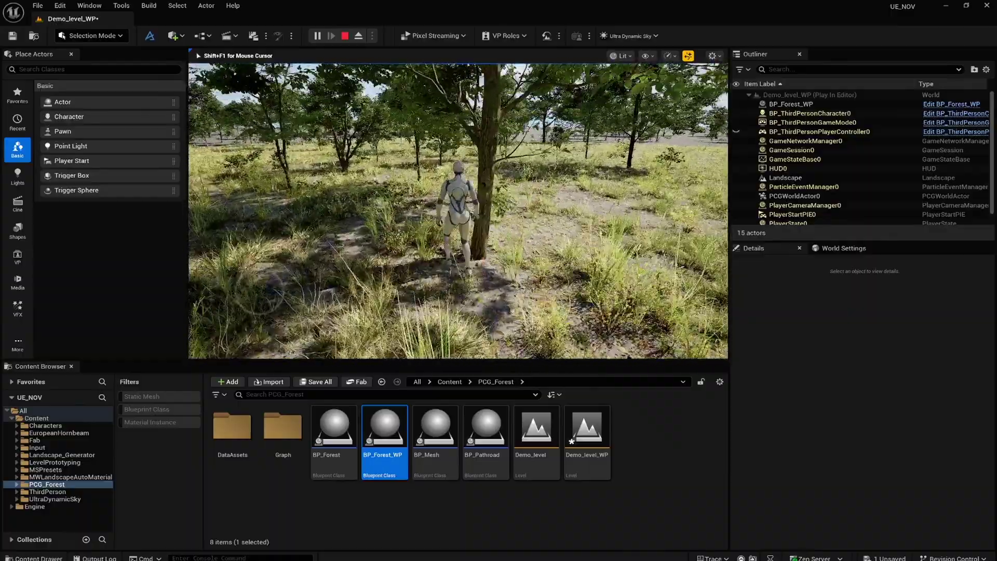
key("w")
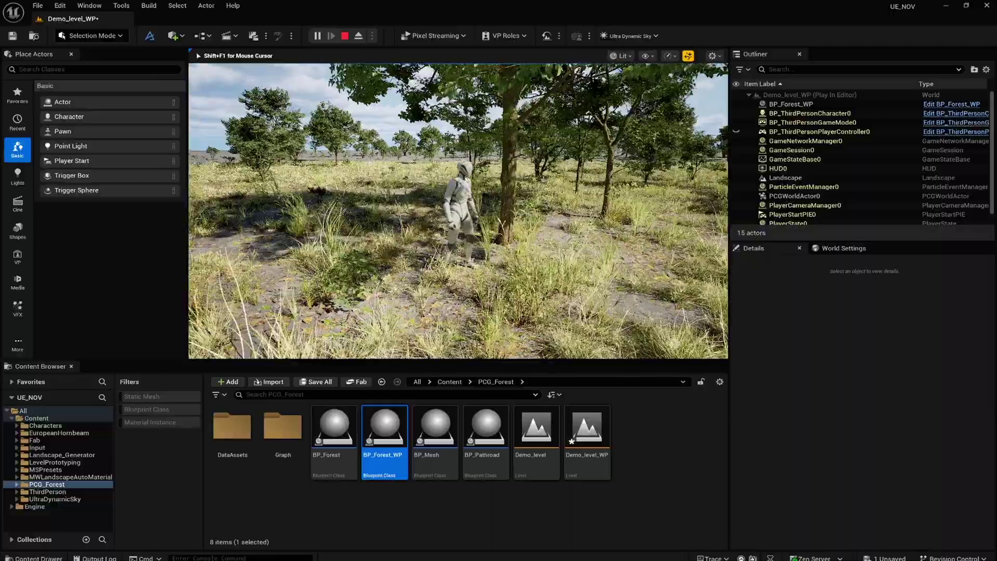
key("s")
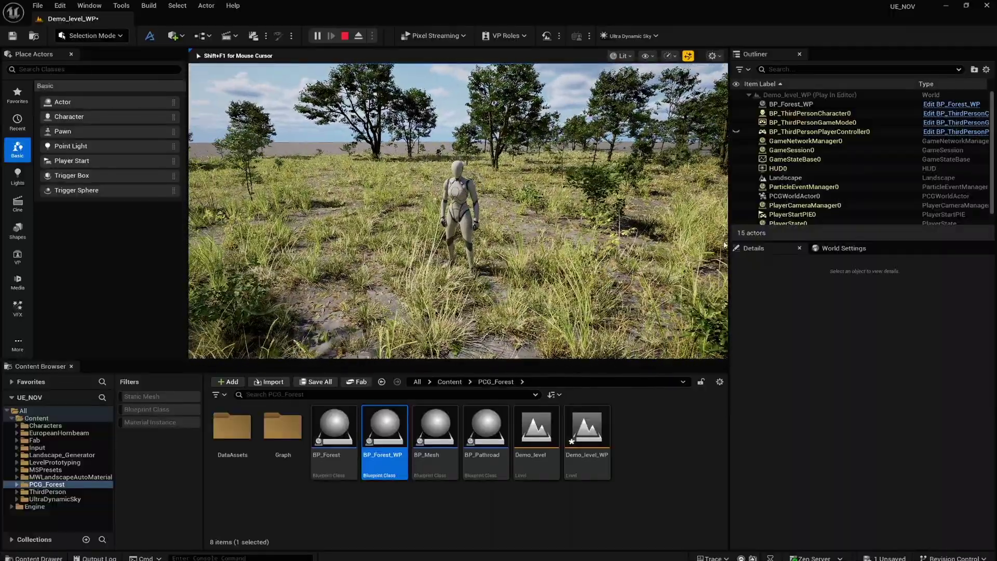
key("Escape")
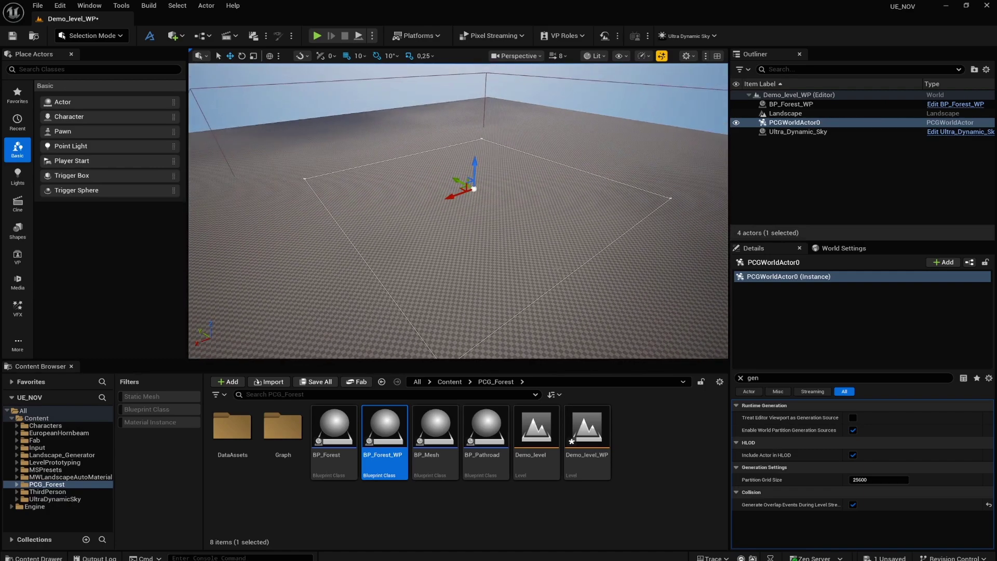
- Enable Treat Editor Viewport as Generation Source on PCGWorldActor0
left_click(852, 418)
right_click_drag(459, 211, 459, 263)
key("w")
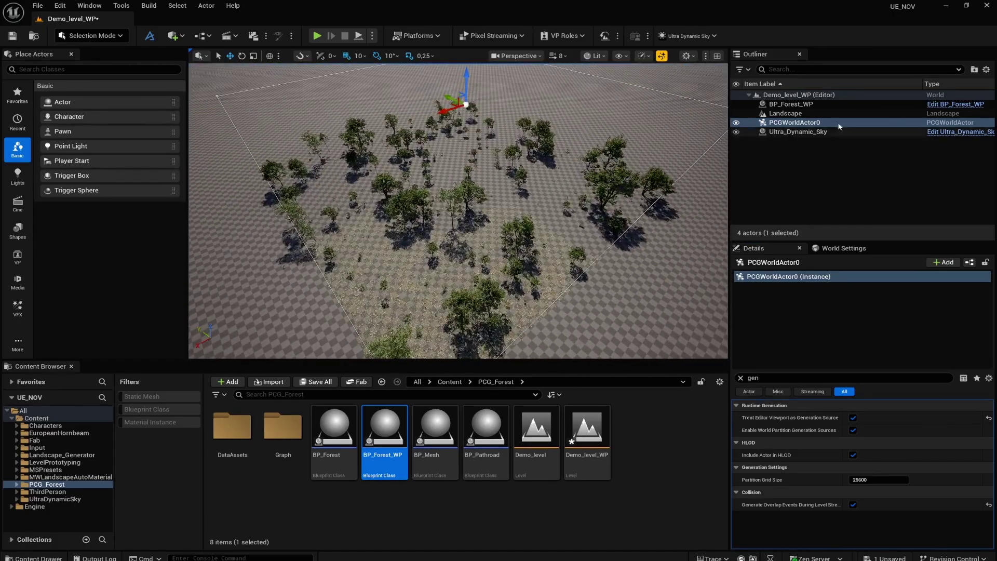
- Clear the property filter and set Tree Distance to 200 in BP_Forest_WP's Tree Settings
left_click(831, 104)
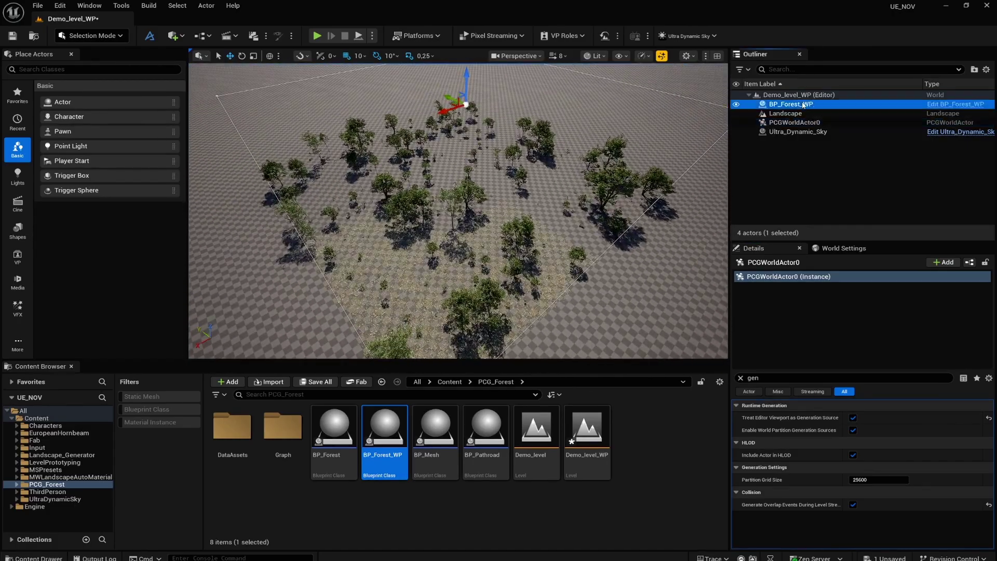
left_click(741, 379)
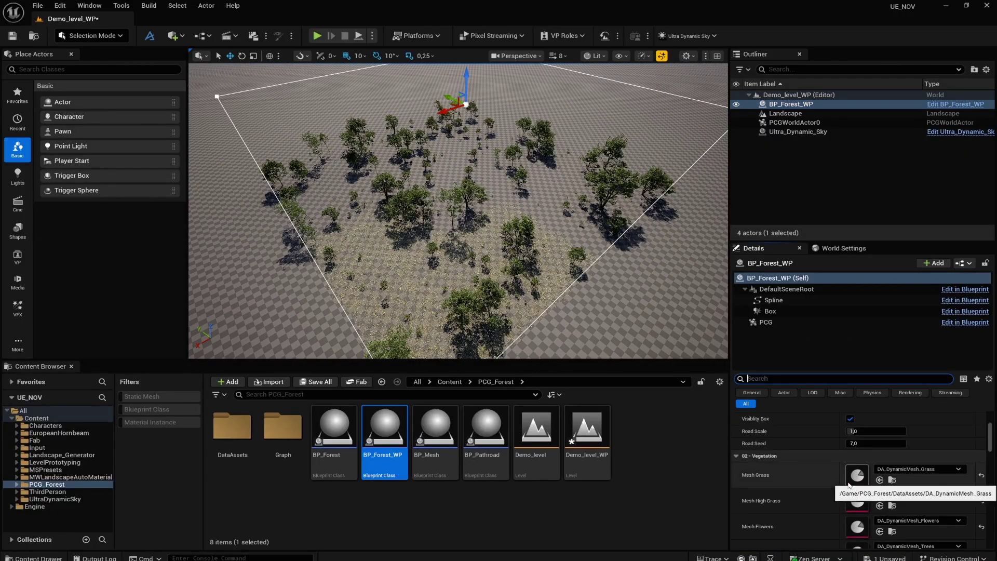
scroll(748, 460, "down", 3)
scroll(748, 459, "down", 5)
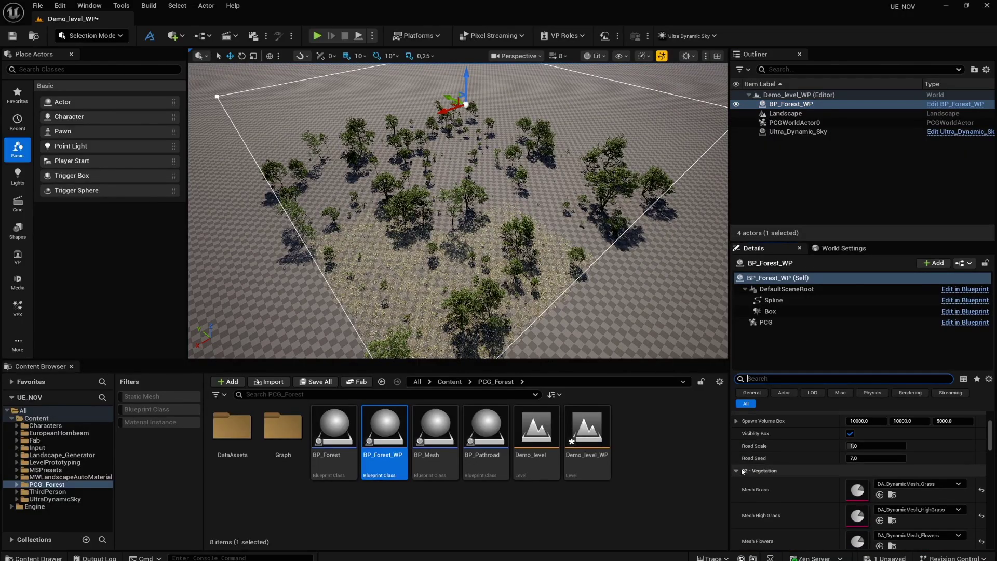
scroll(748, 499, "down", 2)
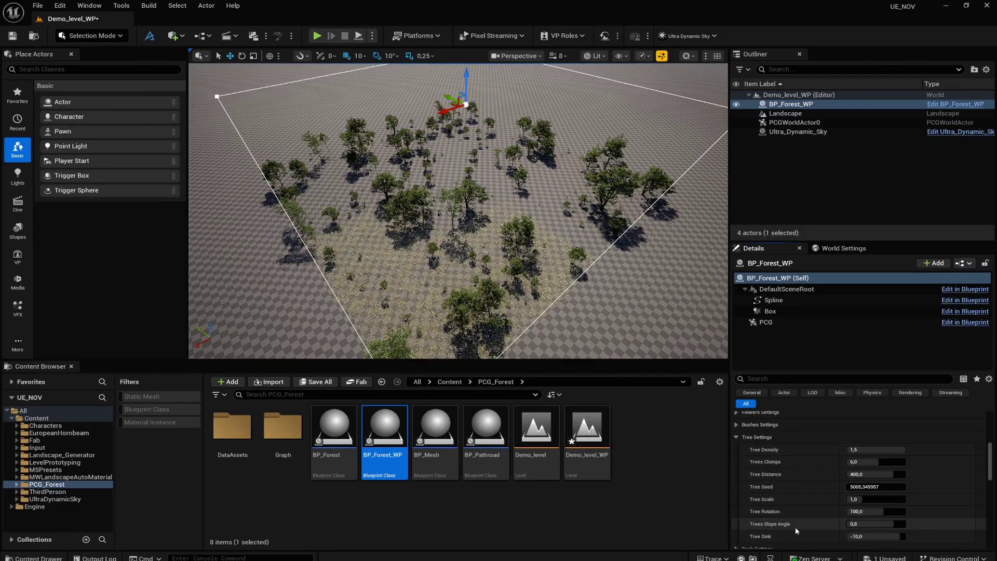
left_click(869, 475)
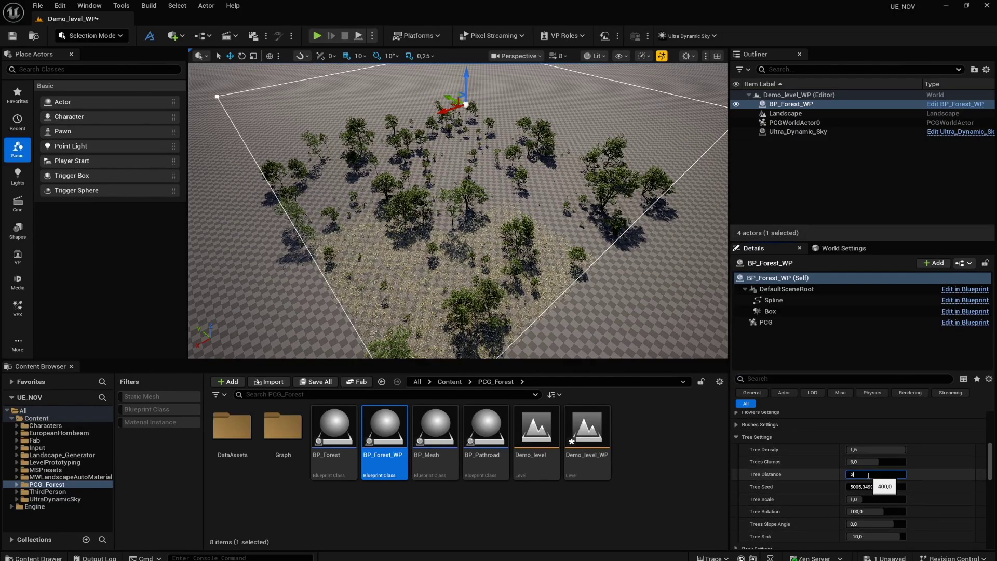
type("200")
key("Return")
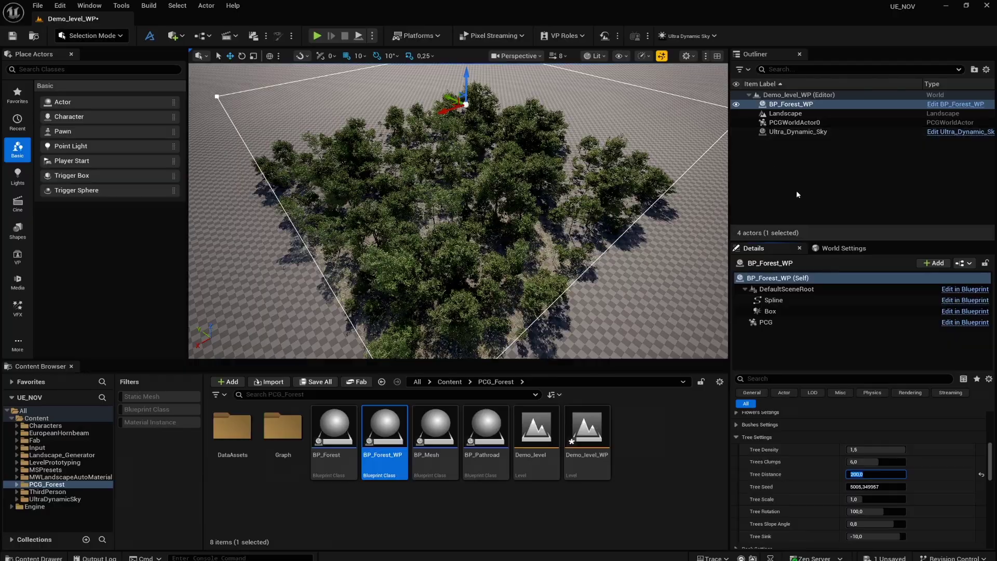
left_click(798, 194)
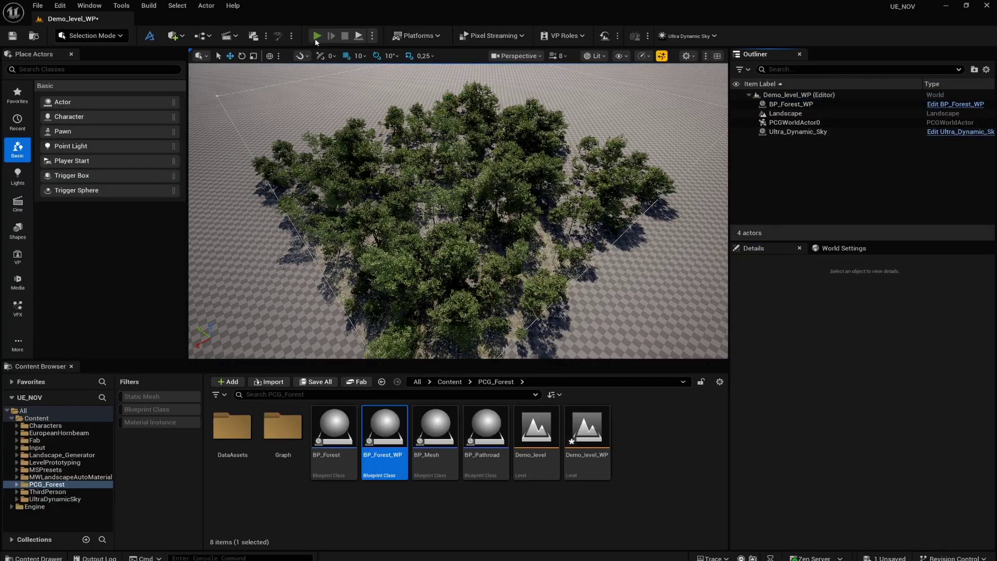
- Play-test the level and run the character into the forest to examine its tree density with the new Tree Distance
left_click(317, 37)
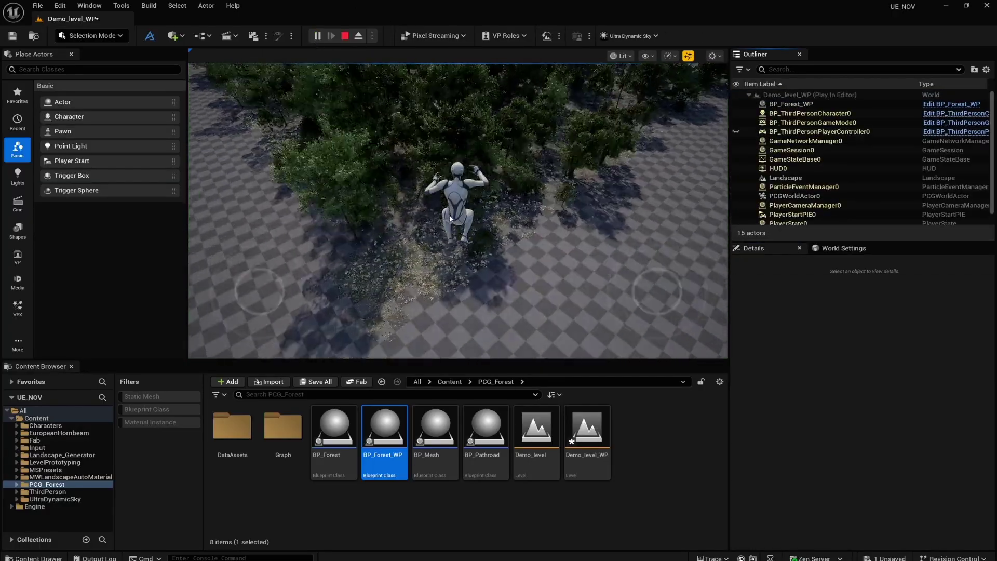
left_click(450, 218)
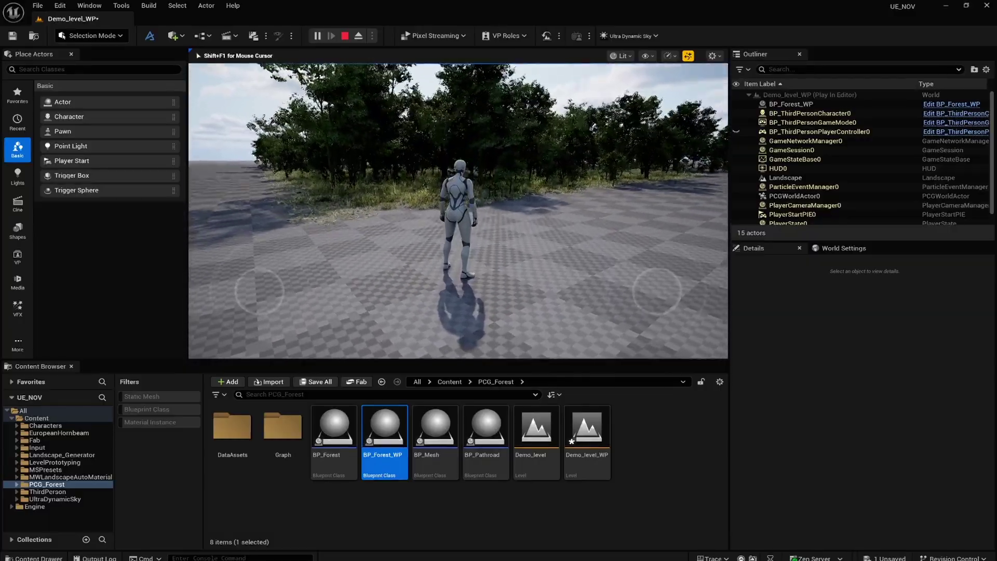
key("w")
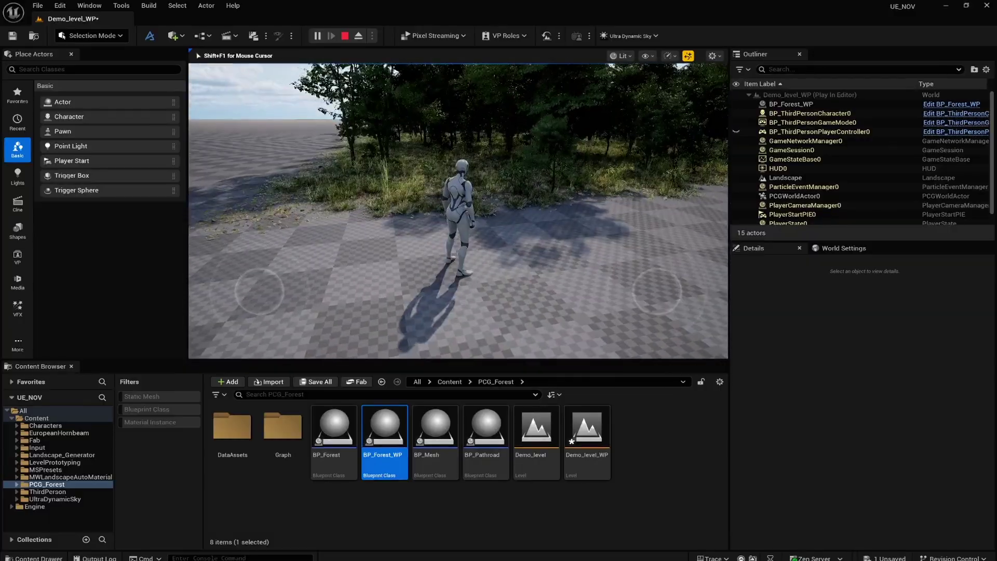
key("w")
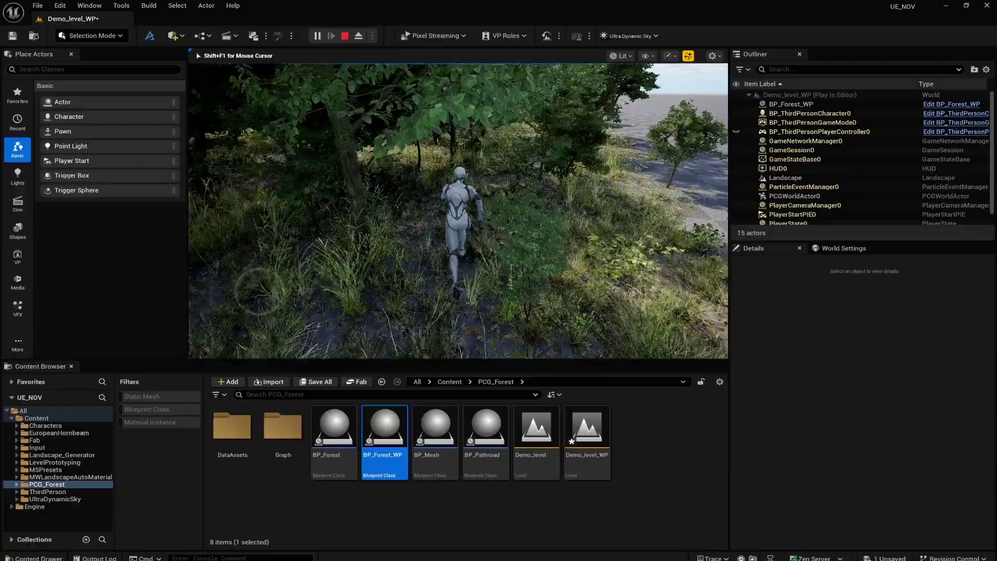
key("w")
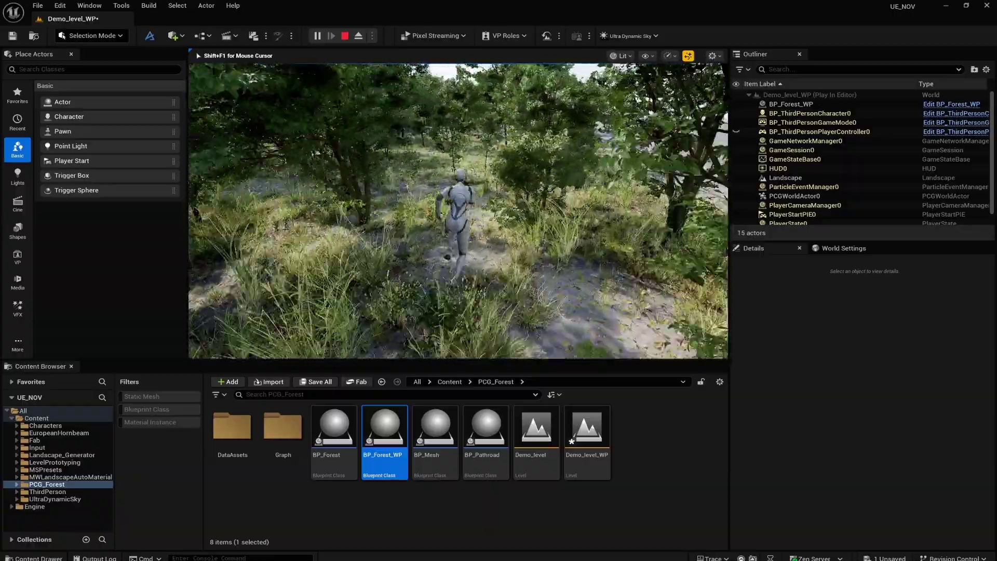
key("w")
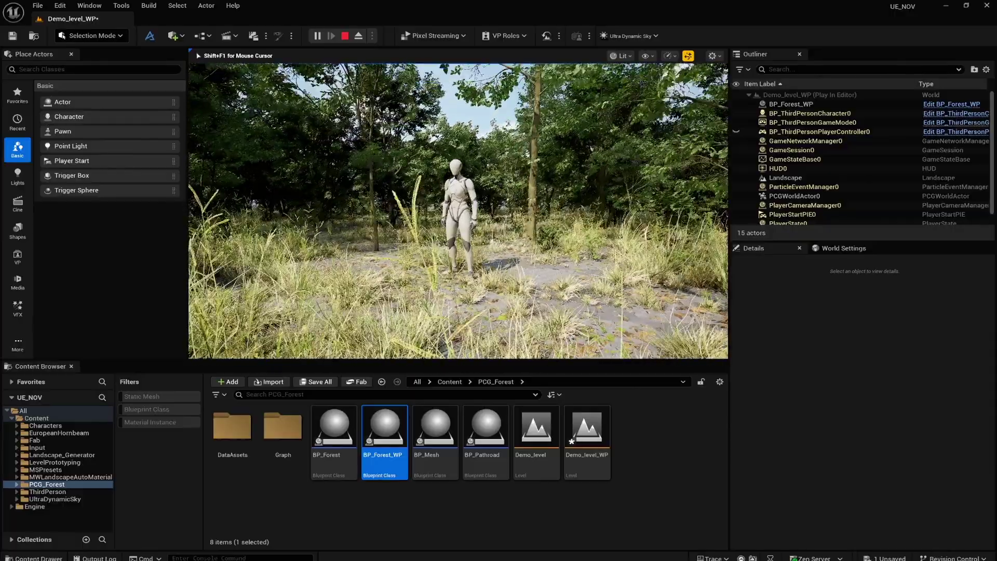
key("Escape")
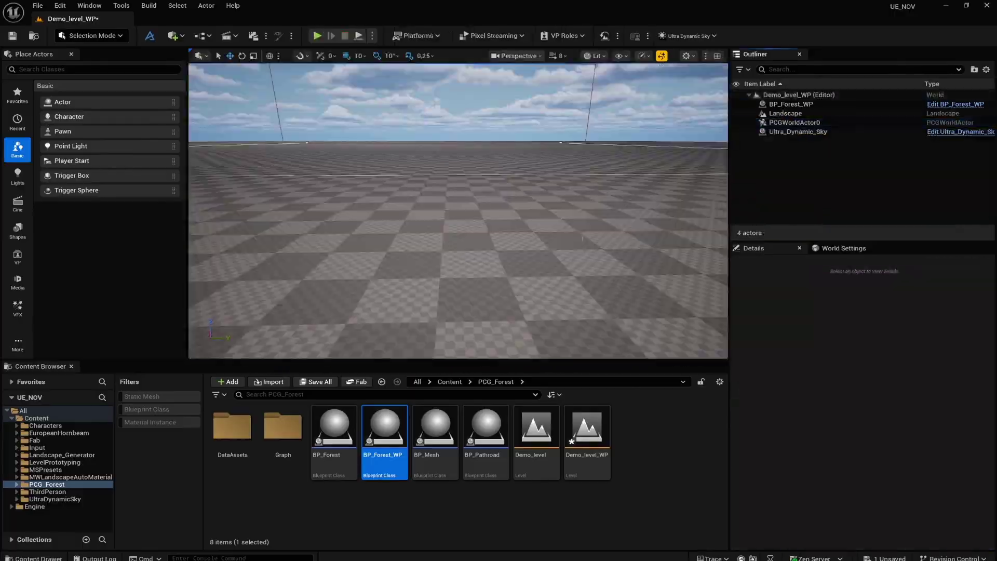
- Switch the viewport from perspective to the Top view of the BP_Forest_WP spline area
key("e")
right_click_drag(582, 238, 533, 240)
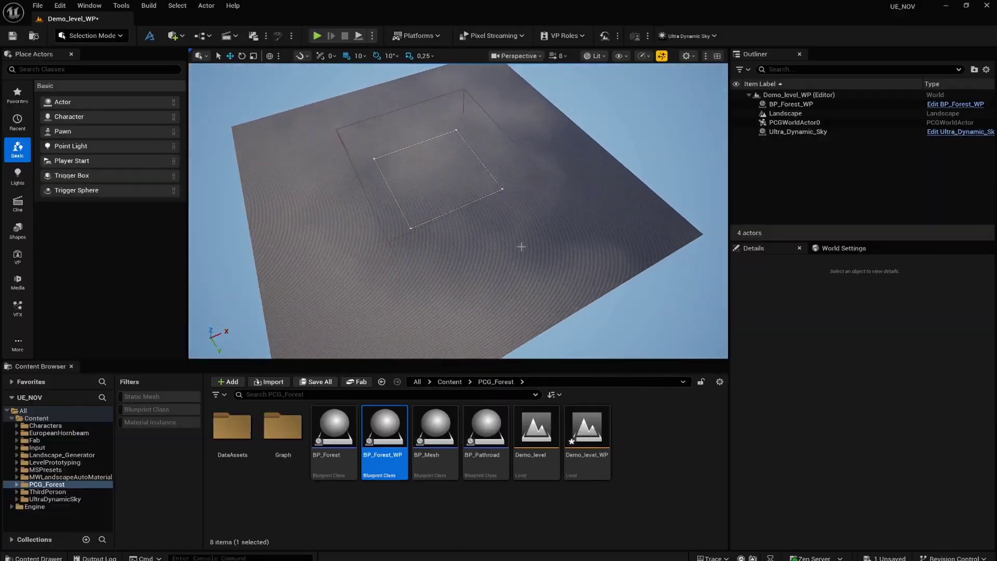
left_click(519, 56)
left_click(529, 115)
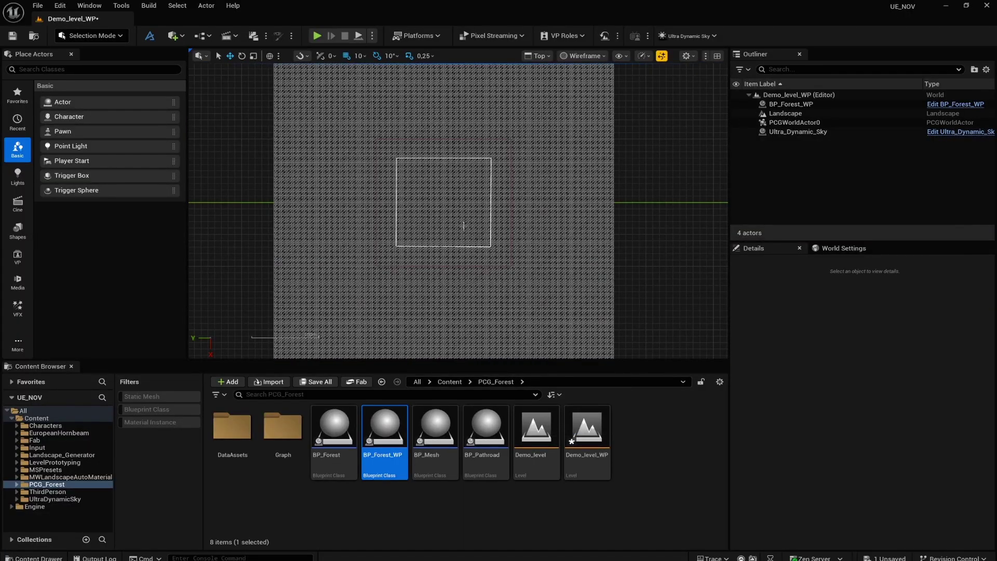
- Set BP_Forest_WP's Spawn Volume Box to 25000 in X and Y
left_click(793, 104)
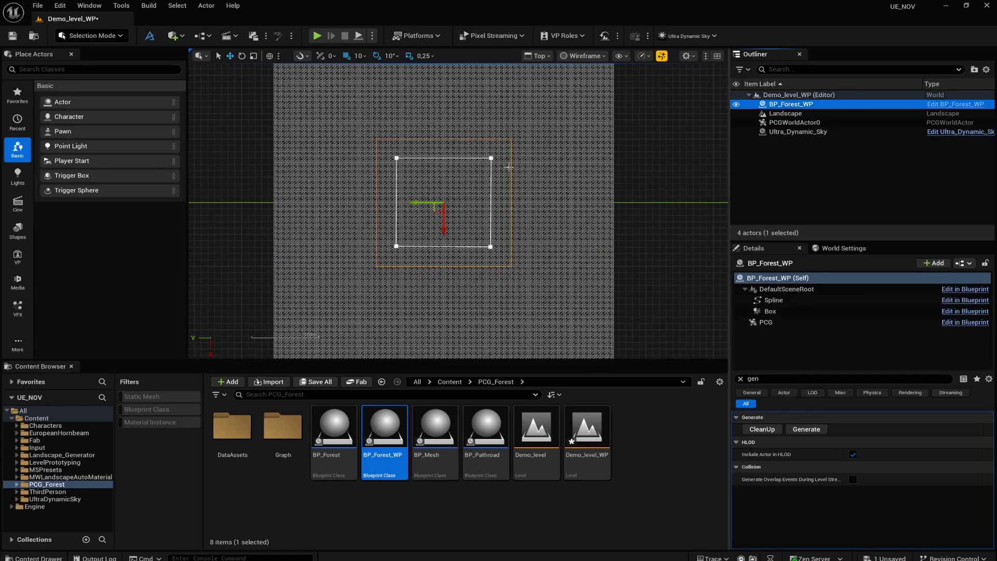
left_click(741, 380)
left_click(865, 480)
type("2500")
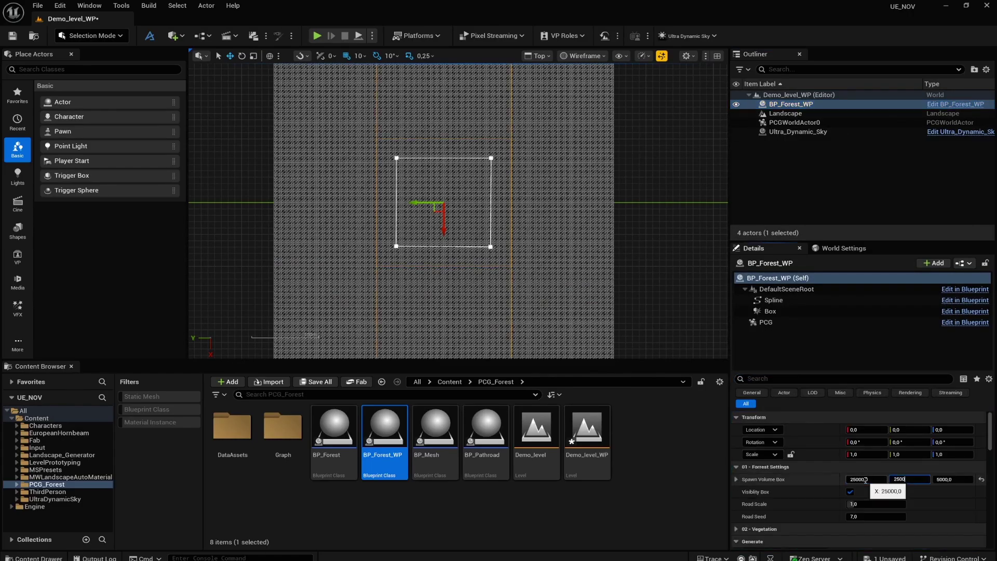
- Move the four BP_Forest_WP spline points out to the landscape's corners so the spline encloses the whole terrain
left_click(396, 158)
left_click_drag(382, 158, 275, 158)
scroll(447, 192, "down", 4)
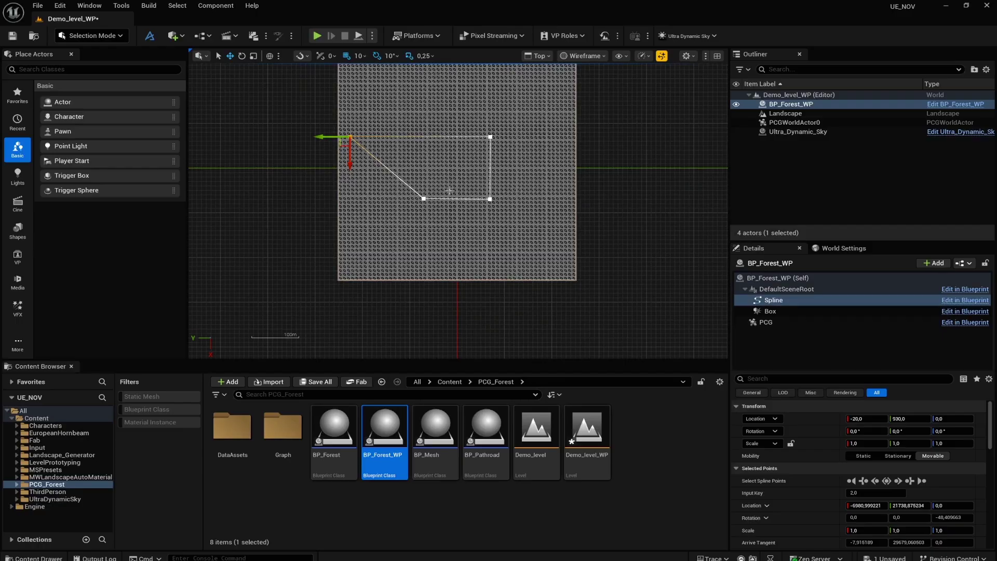
right_click_drag(448, 191, 448, 231)
left_click_drag(351, 198, 351, 120)
left_click_drag(491, 202, 492, 124)
left_click_drag(464, 97, 545, 98)
left_click(491, 237)
left_click_drag(463, 236, 546, 244)
left_click_drag(574, 266, 572, 345)
left_click(425, 237)
left_click_drag(397, 237, 340, 316)
- Switch the viewport back to Perspective and deselect the forest spline to inspect the enlarged area
left_click(539, 56)
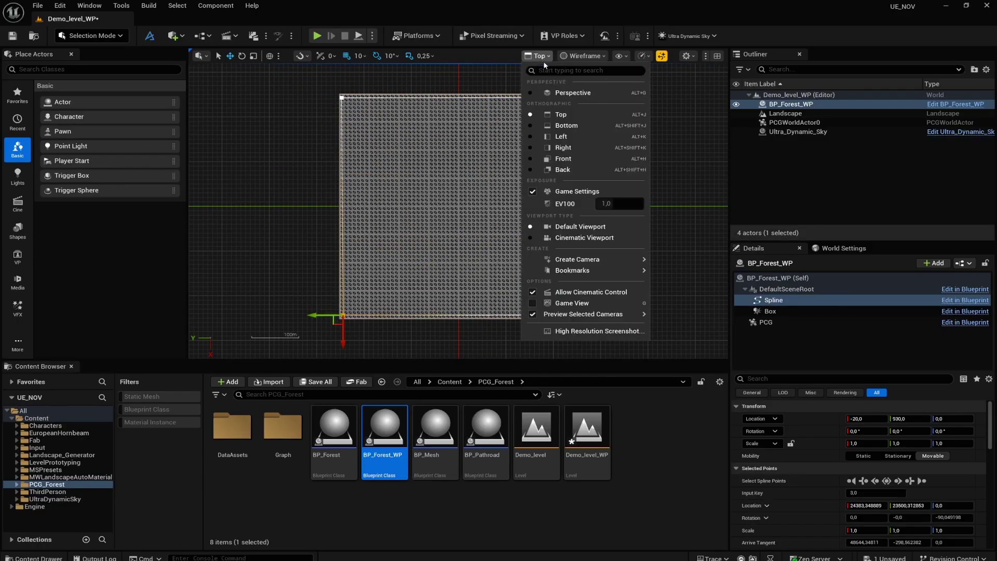
left_click(555, 93)
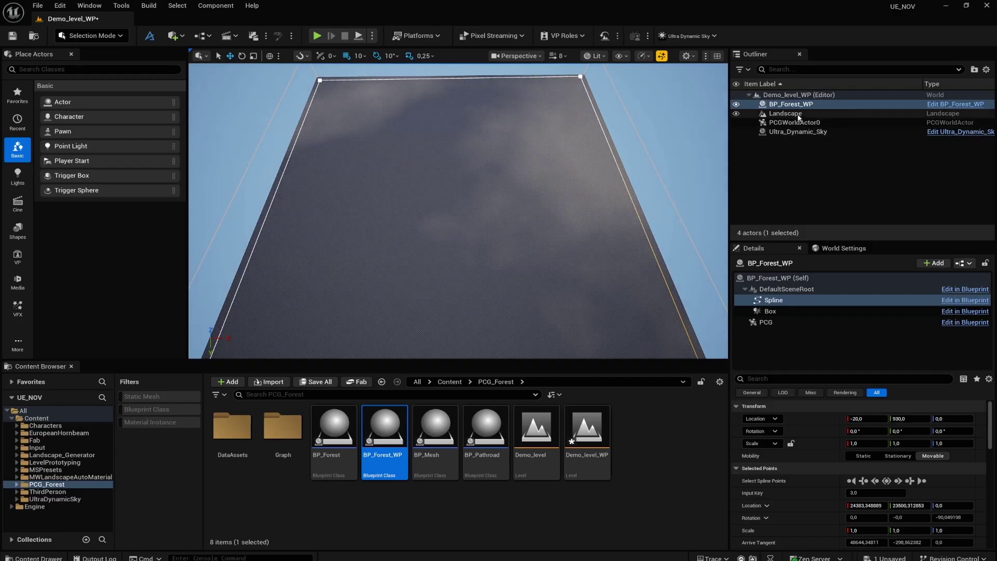
key("Escape")
mouse_move(458, 211)
right_mouse_down()
mouse_move(458, 270)
mouse_move(459, 172)
mouse_move(457, 218)
right_mouse_up()
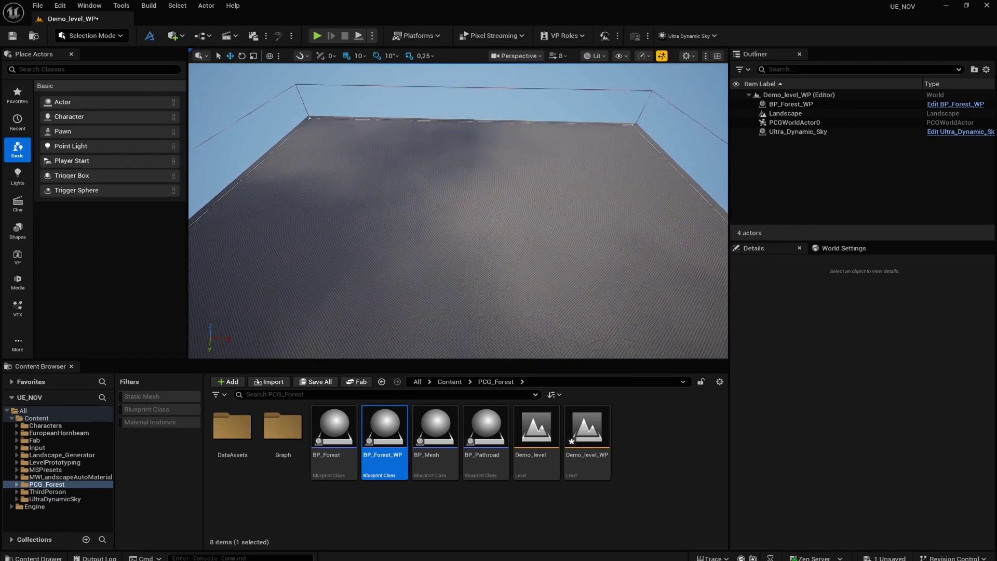
right_click_drag(428, 185, 428, 185)
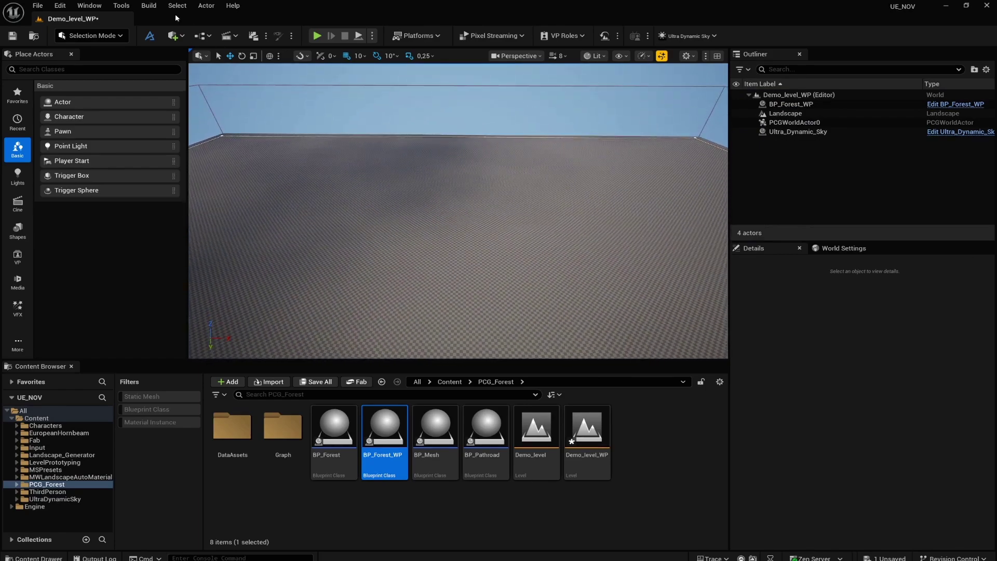
- Play-test the level, running the character through the enlarged forest to examine runtime vegetation generation, and end the session
left_click(317, 36)
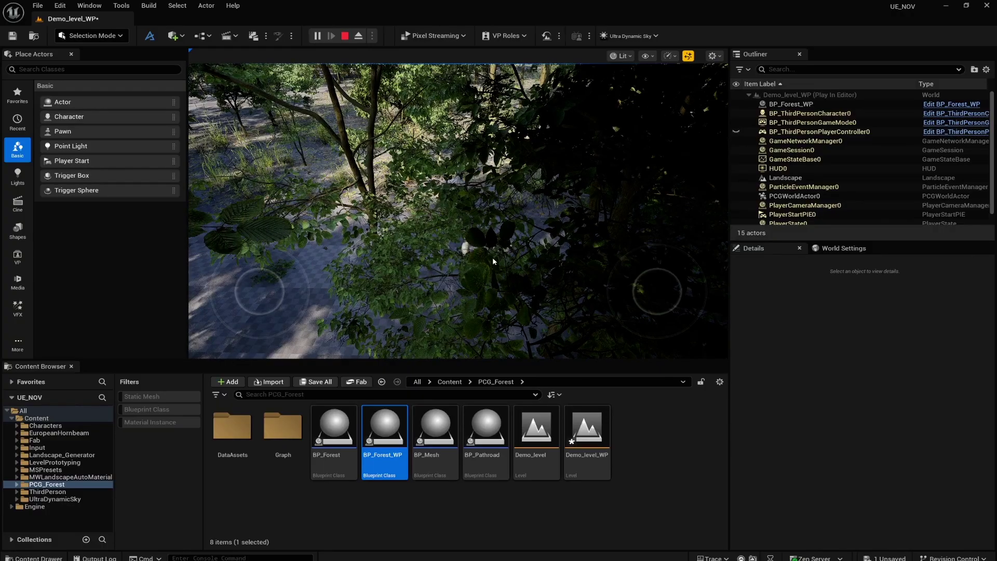
left_click(492, 257)
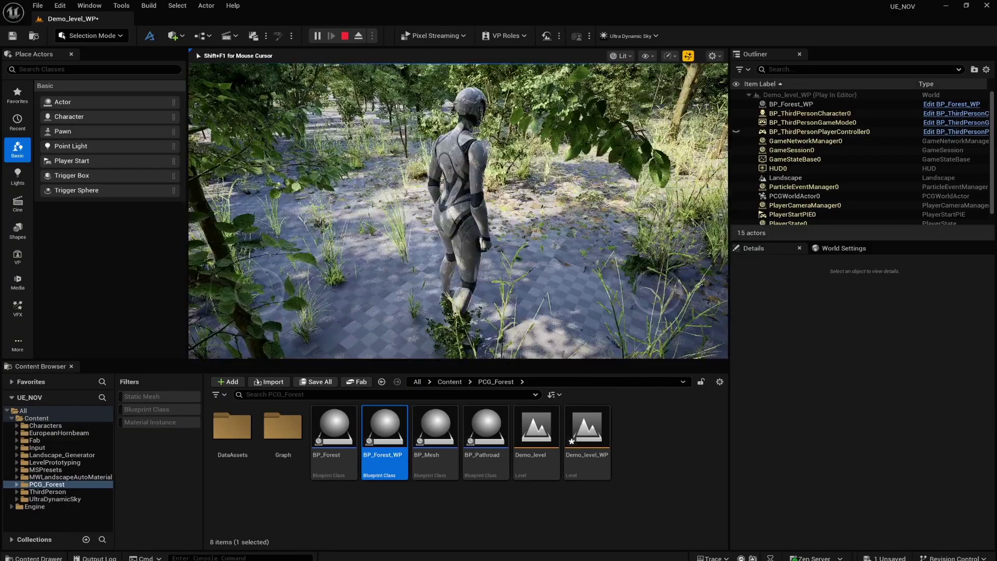
key("w")
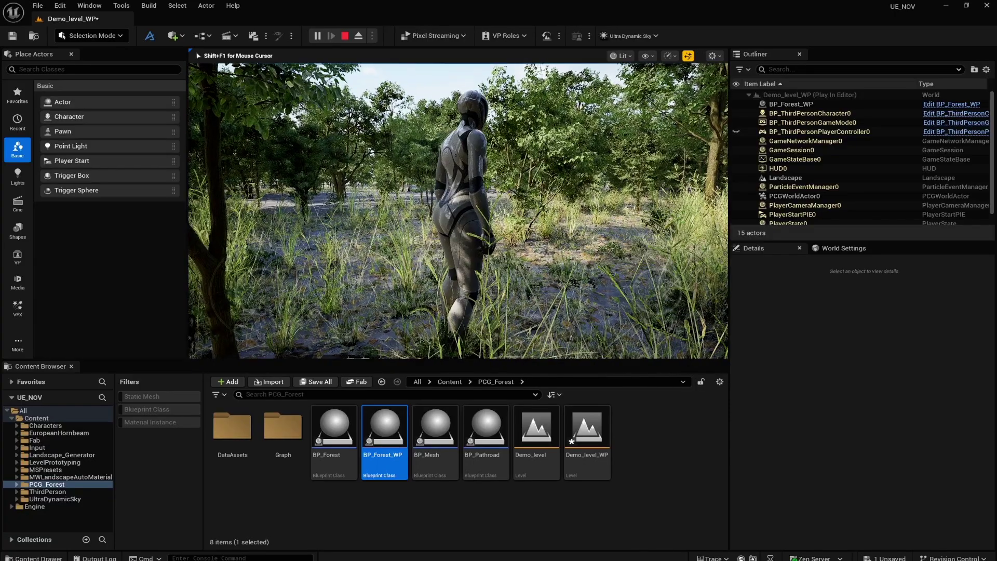
key("w")
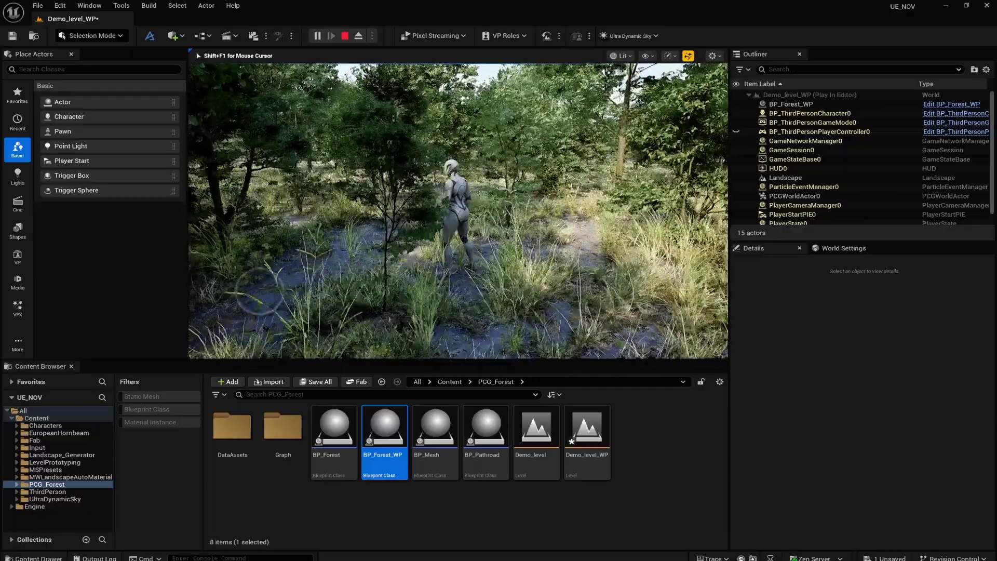
key("w")
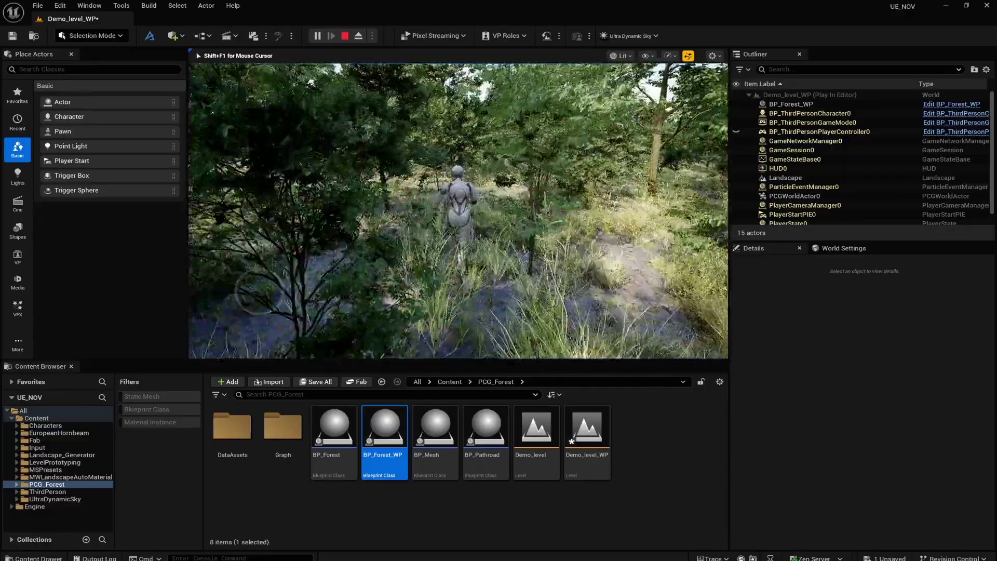
key("w")
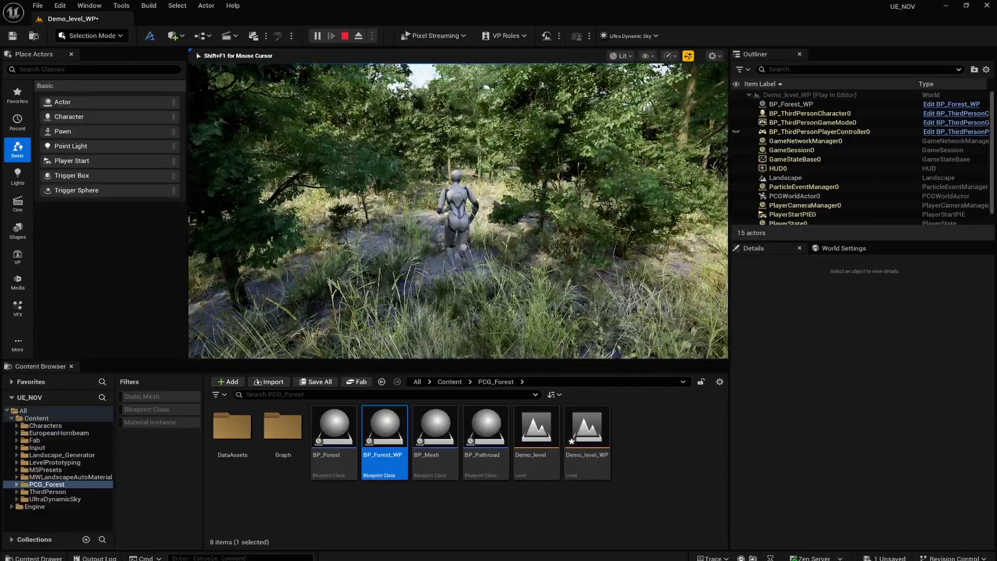
key("w")
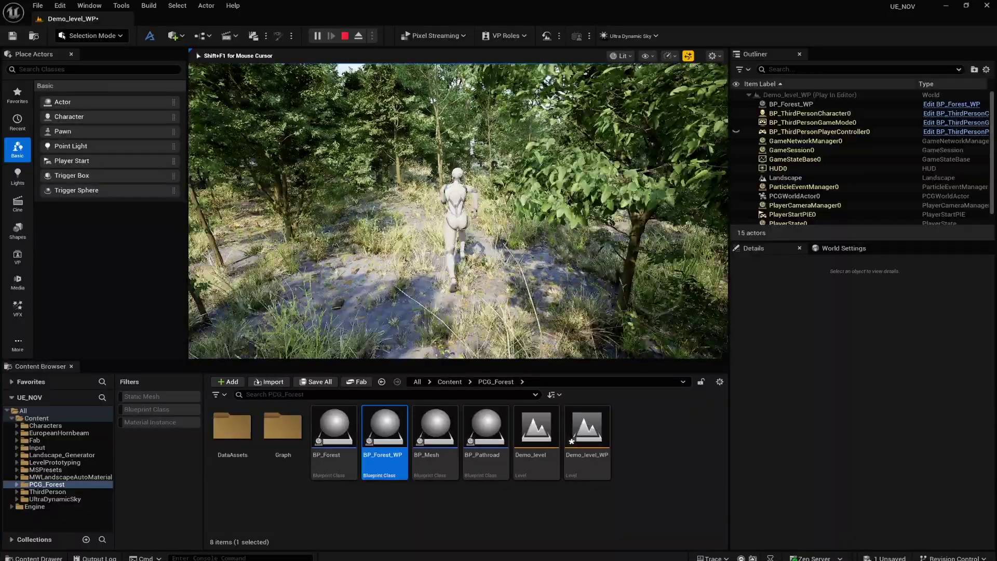
key("w")
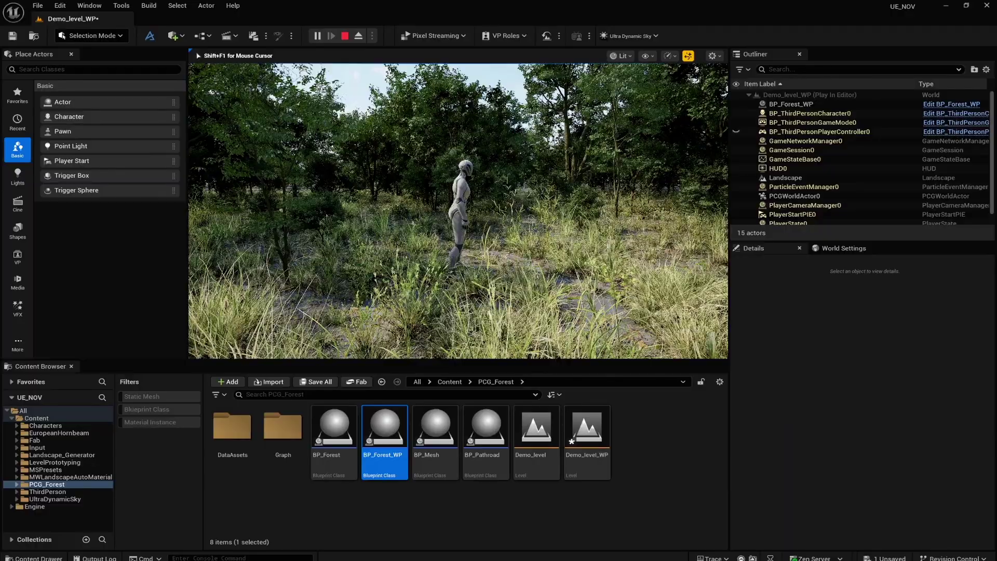
key("Escape")
- Open the PCG_Forest_2 graph from the PCG_Forest project's Graph folder
right_click_drag(457, 211, 558, 266)
double_click(287, 434)
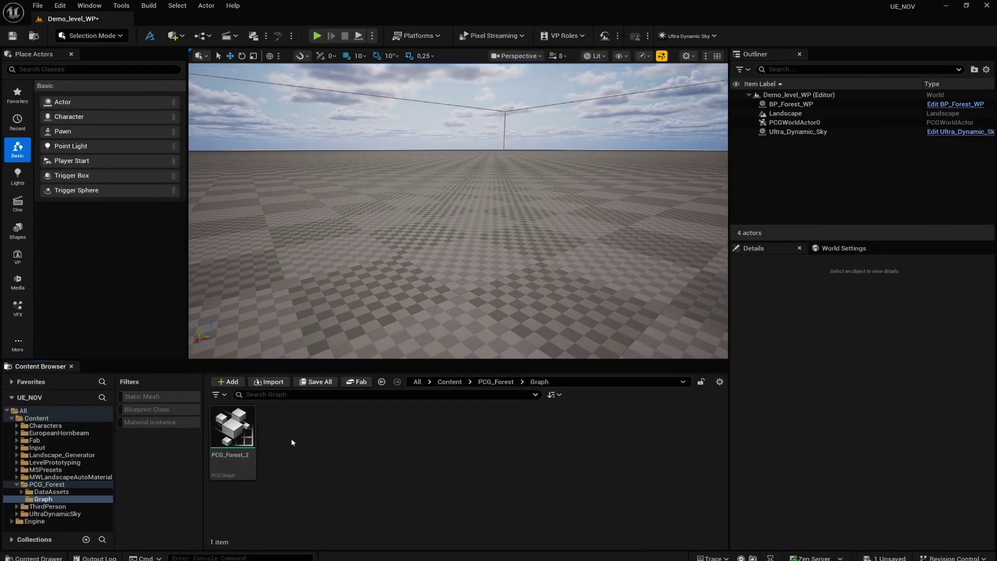
left_click(219, 426)
double_click(218, 426)
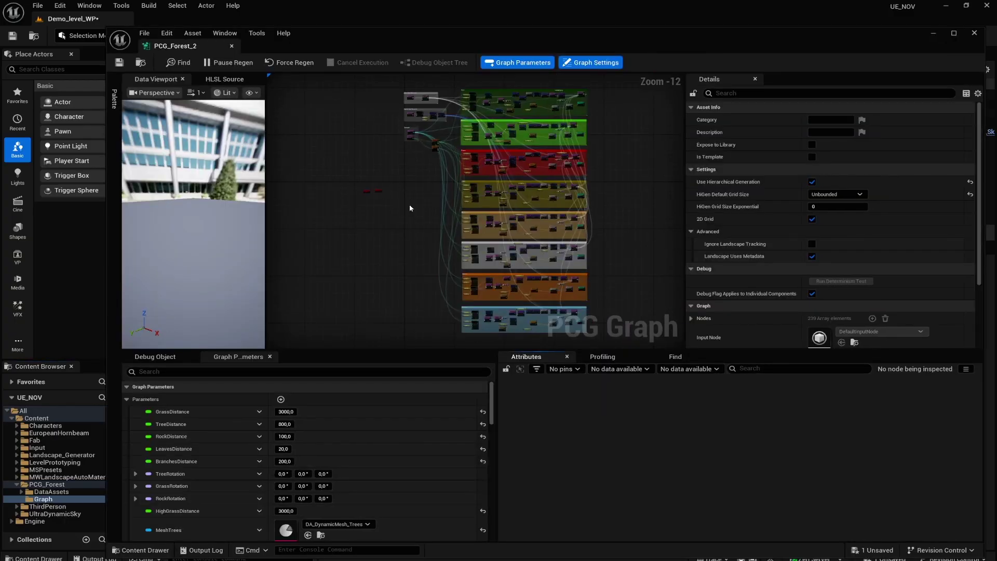
- Set HiGen Grid Size to 800 on the Change Grid Size node for grass, flowers, rocks, leaves and branches
scroll(410, 208, "up", 8)
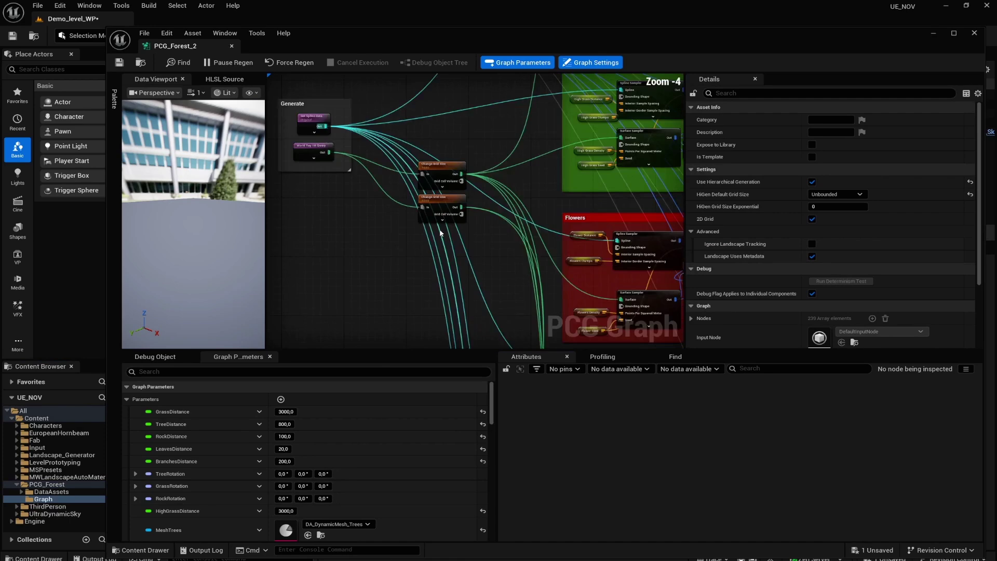
scroll(440, 233, "up", 1)
right_click_drag(440, 233, 443, 274)
scroll(438, 207, "up", 1)
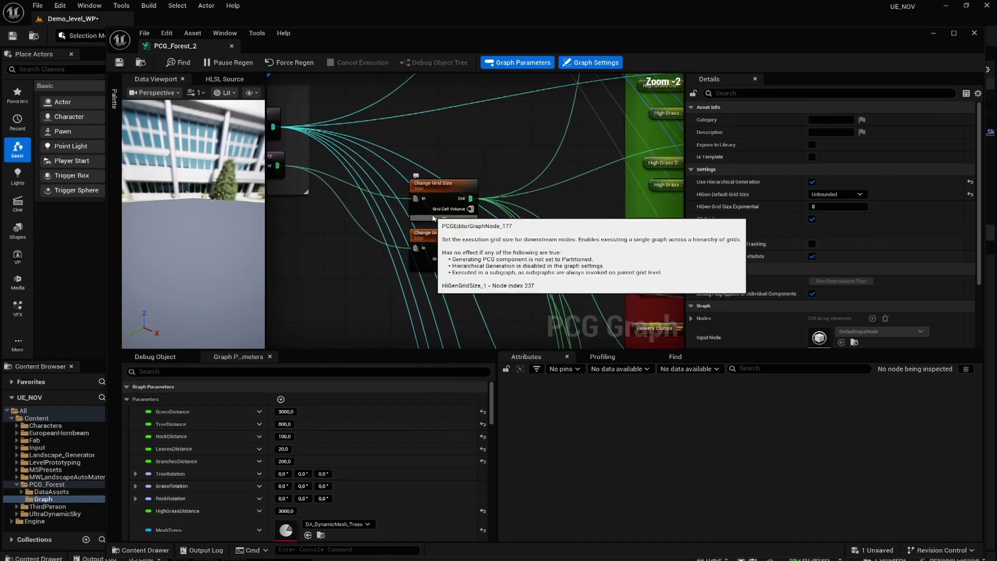
left_click(442, 185)
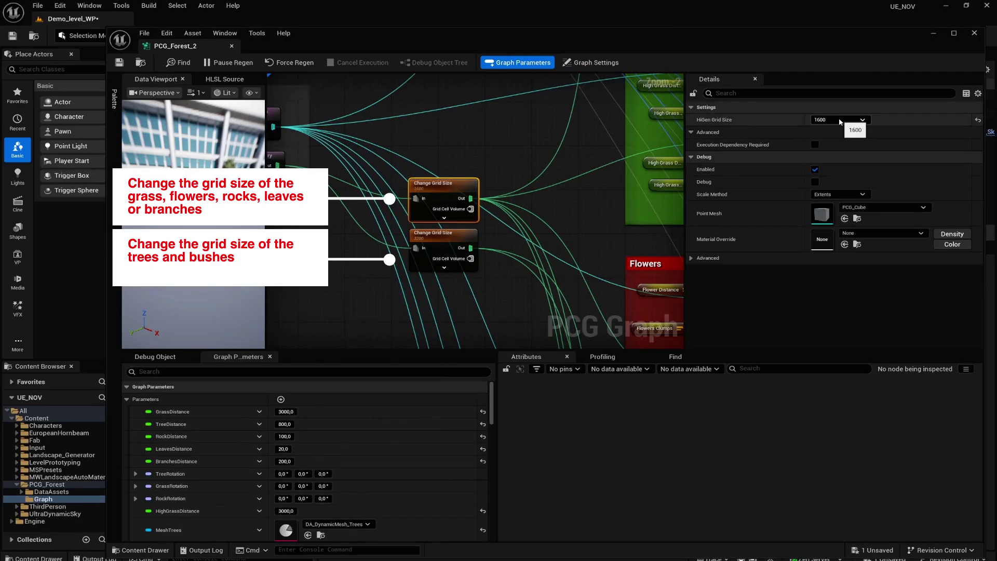
left_click(434, 235)
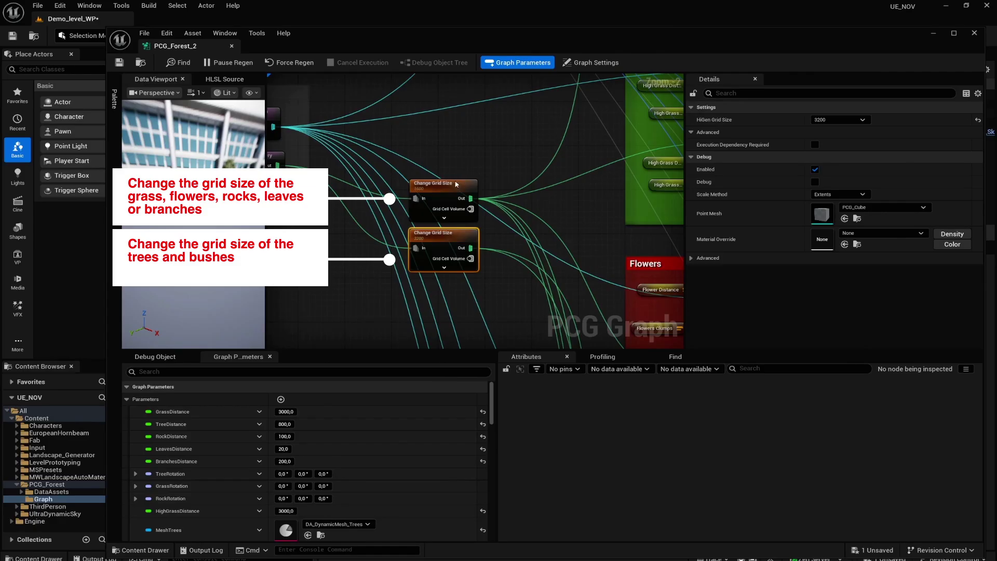
left_click(456, 184)
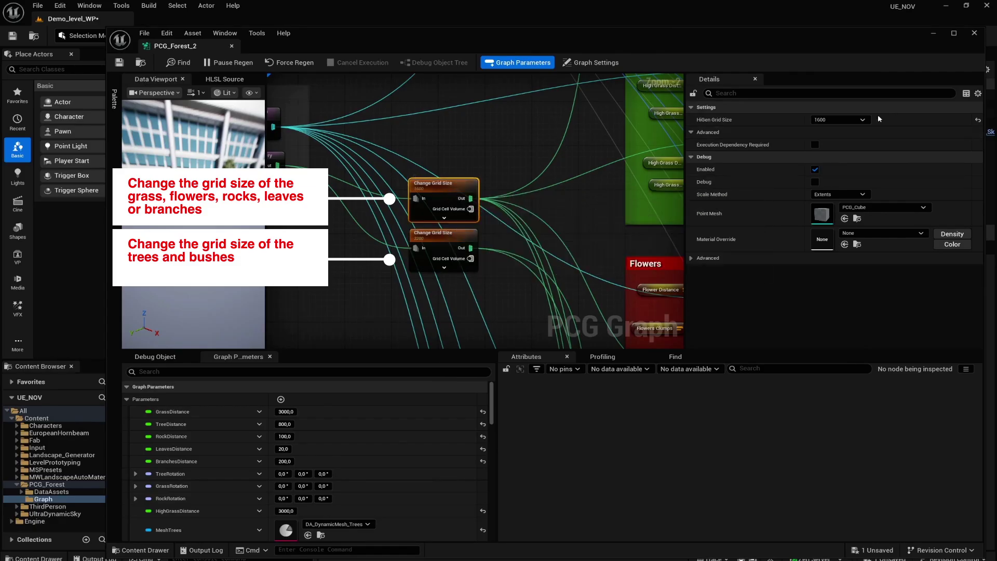
left_click(867, 122)
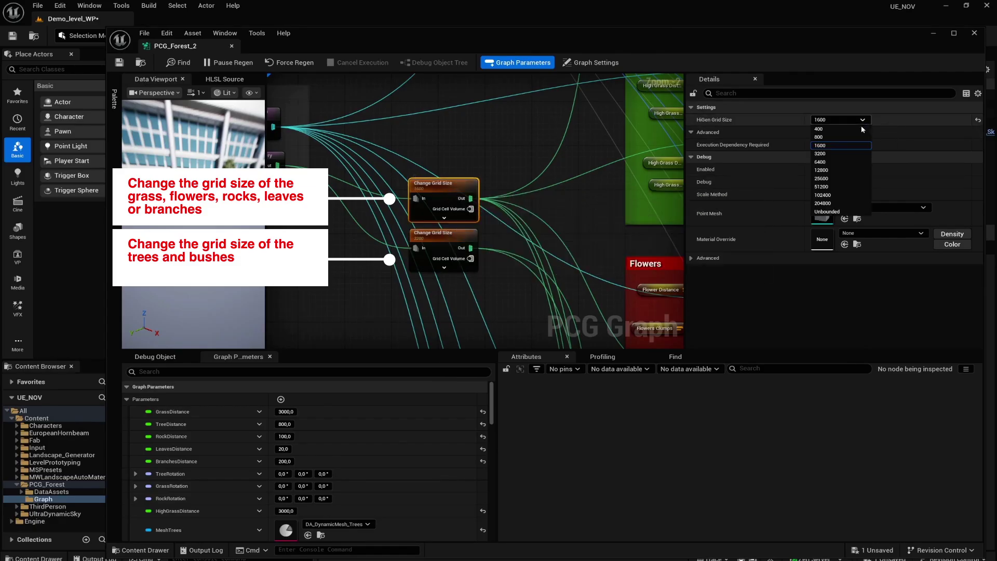
left_click(833, 138)
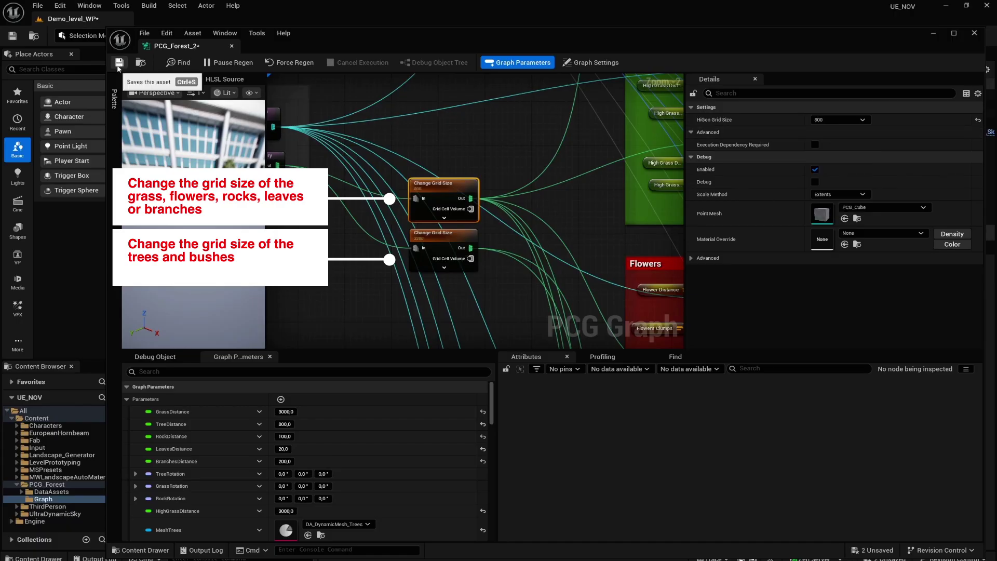
- Set HiGen Grid Size to 1600 on the trees and bushes Change Grid Size node, and save and close the graph
left_click(472, 267)
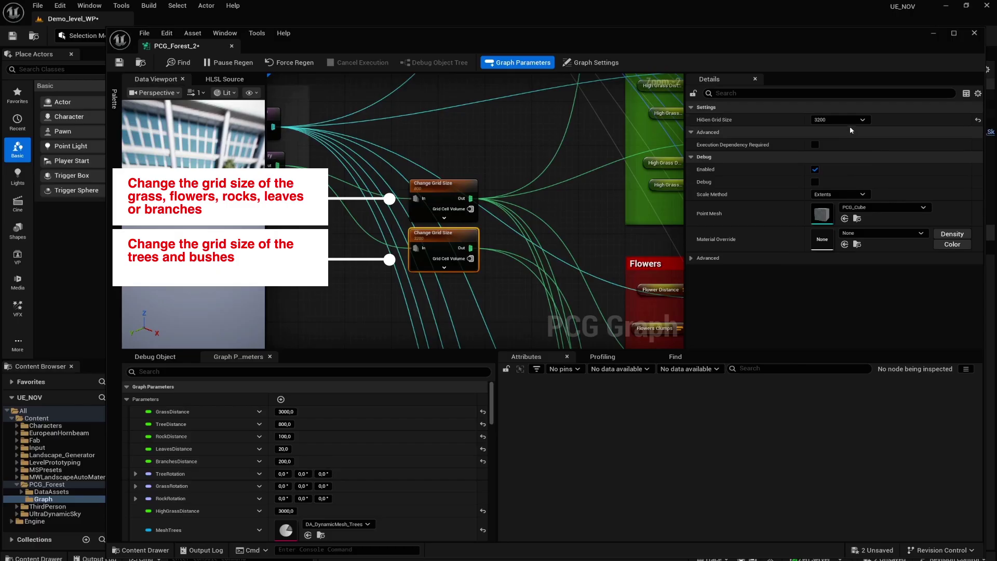
left_click(852, 120)
left_click(833, 146)
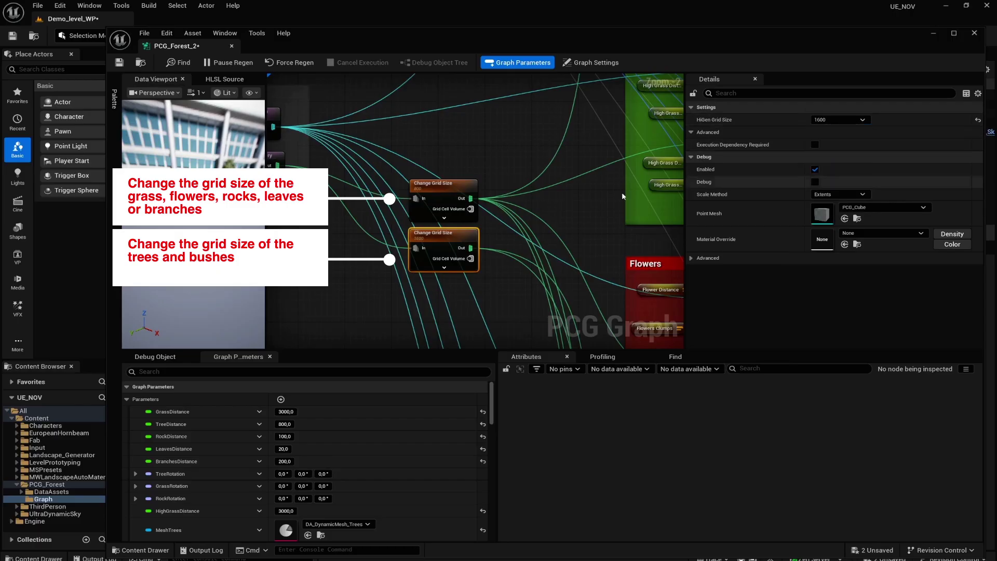
key("ctrl+s")
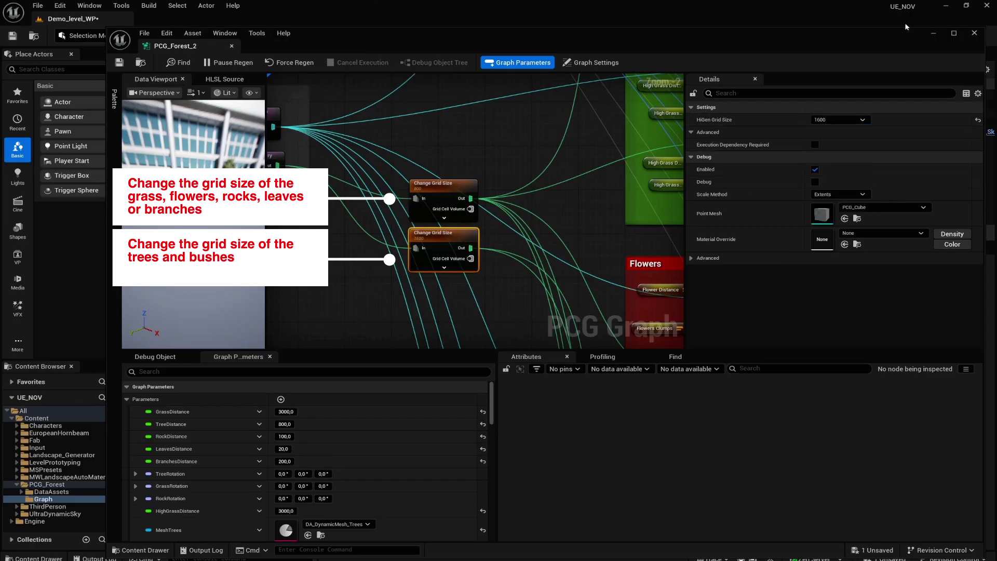
left_click(974, 34)
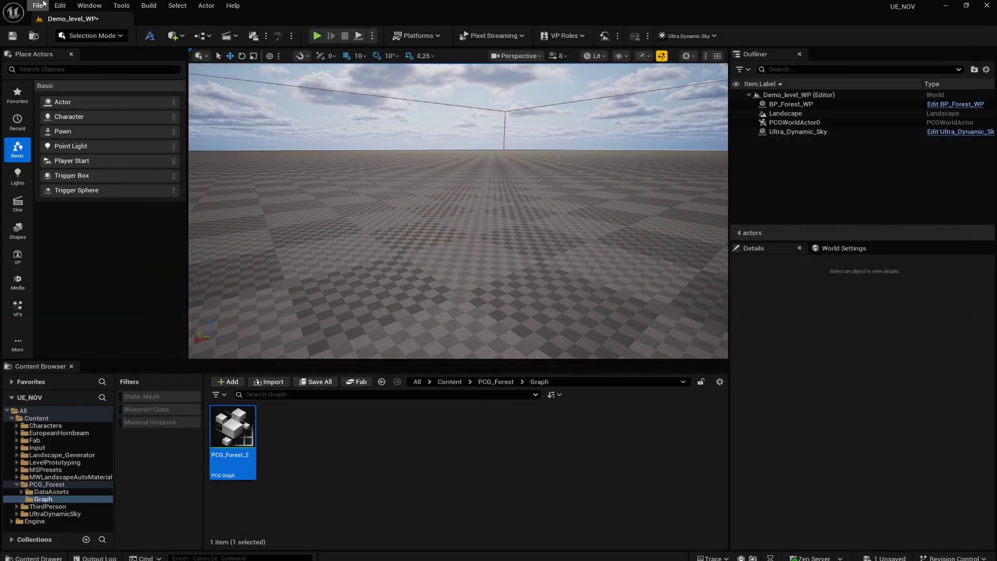
- Play-test the level, running the character through the forest to examine vegetation generation with the new grid sizes, and end the session
left_click(317, 35)
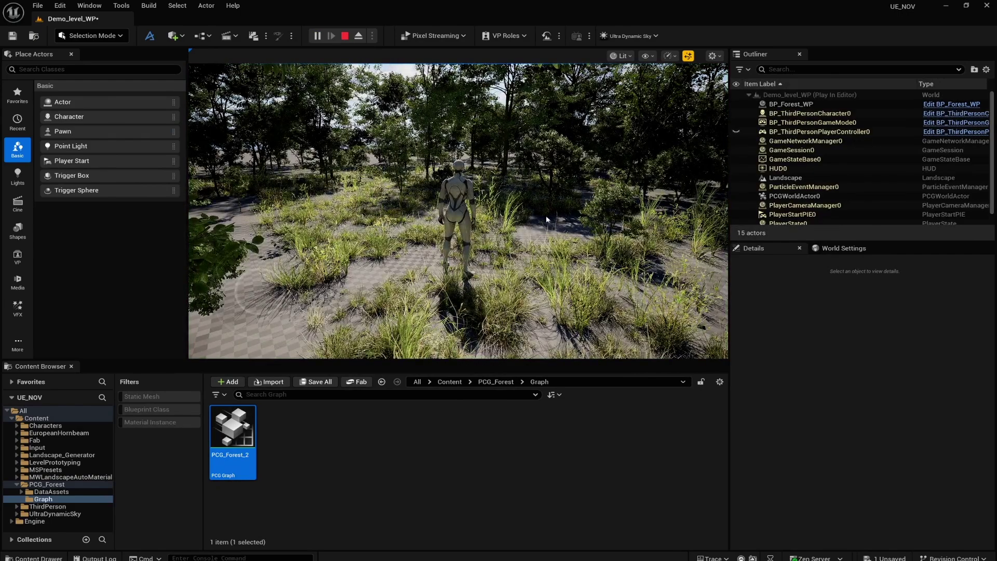
left_click(460, 209)
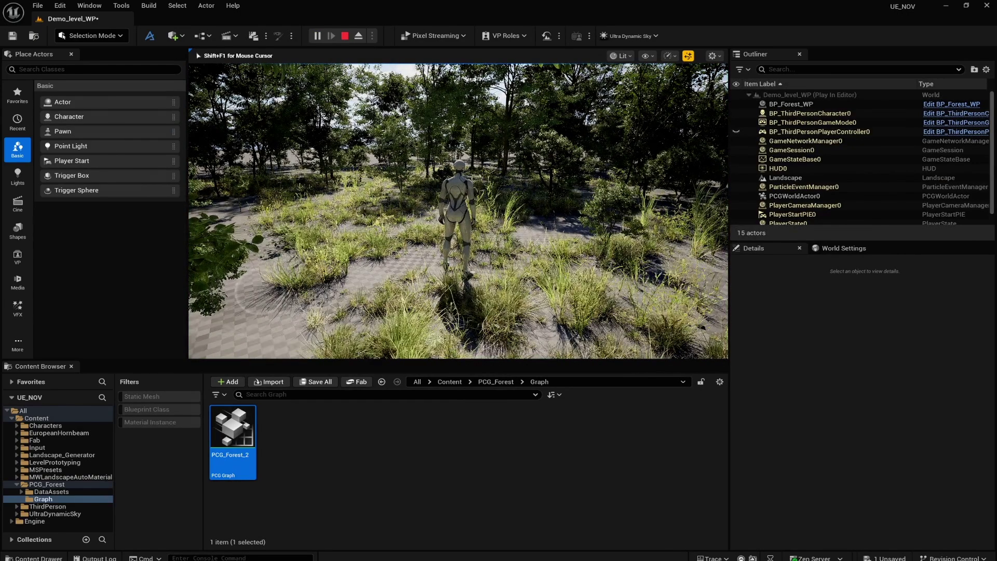
key("w")
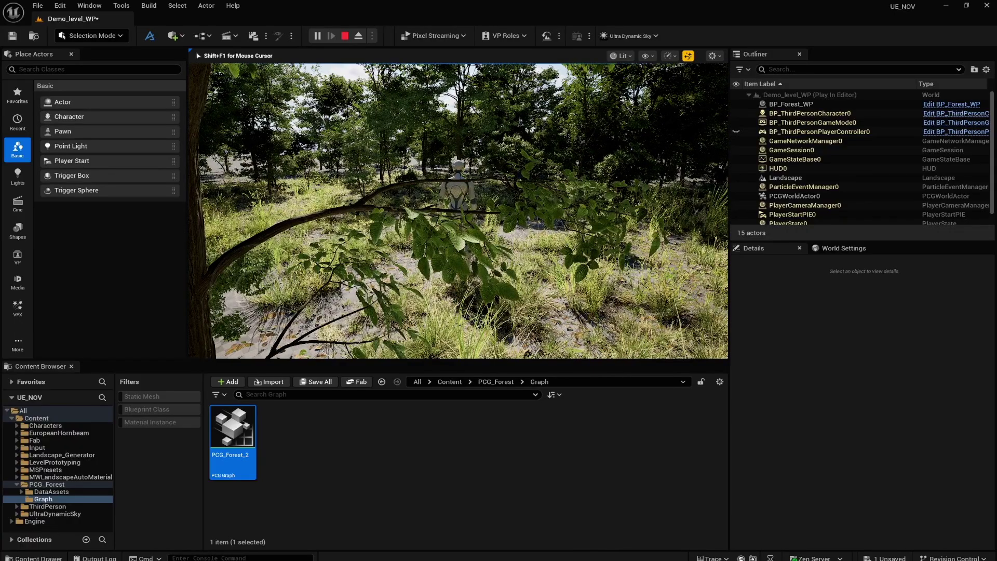
key("w")
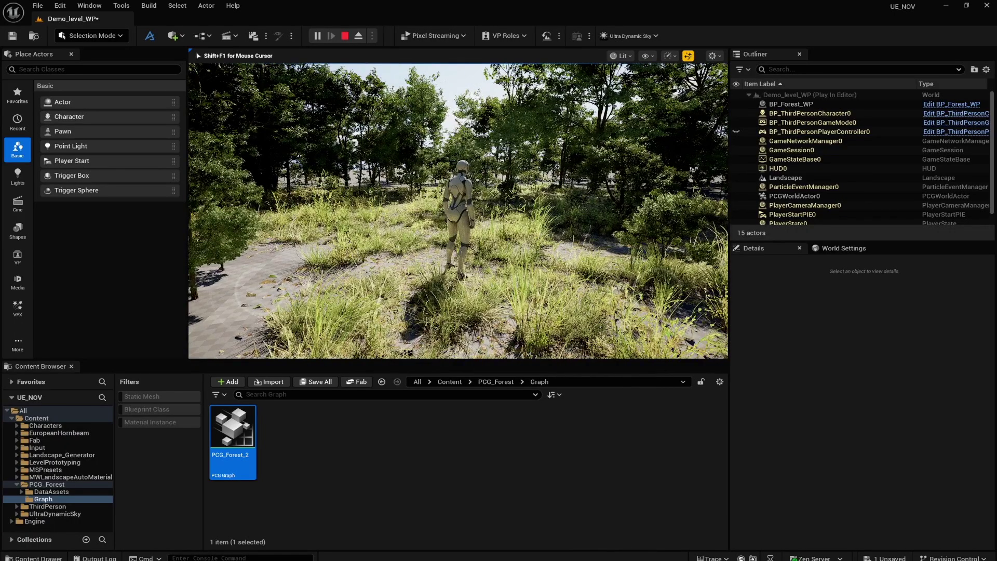
key("w")
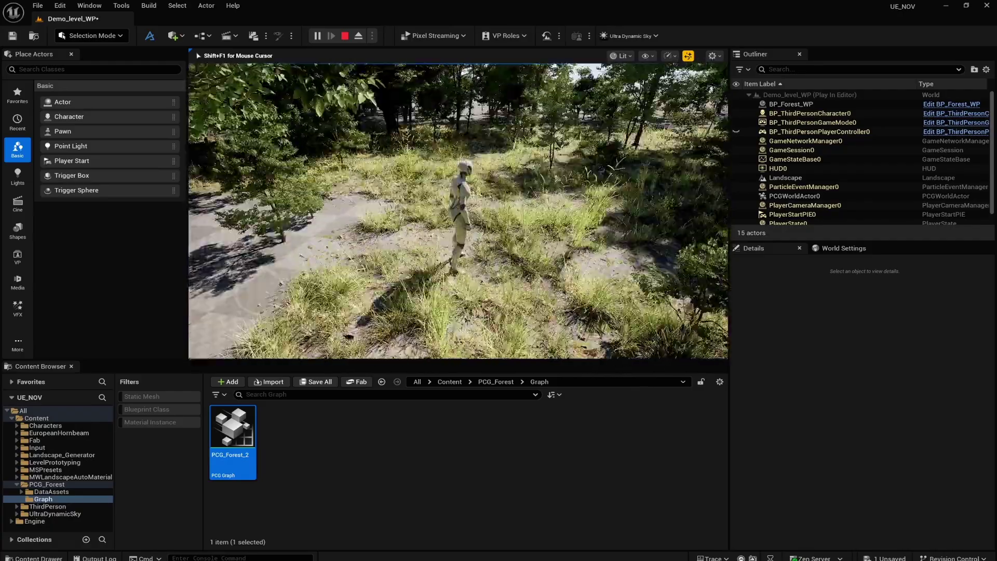
key("w")
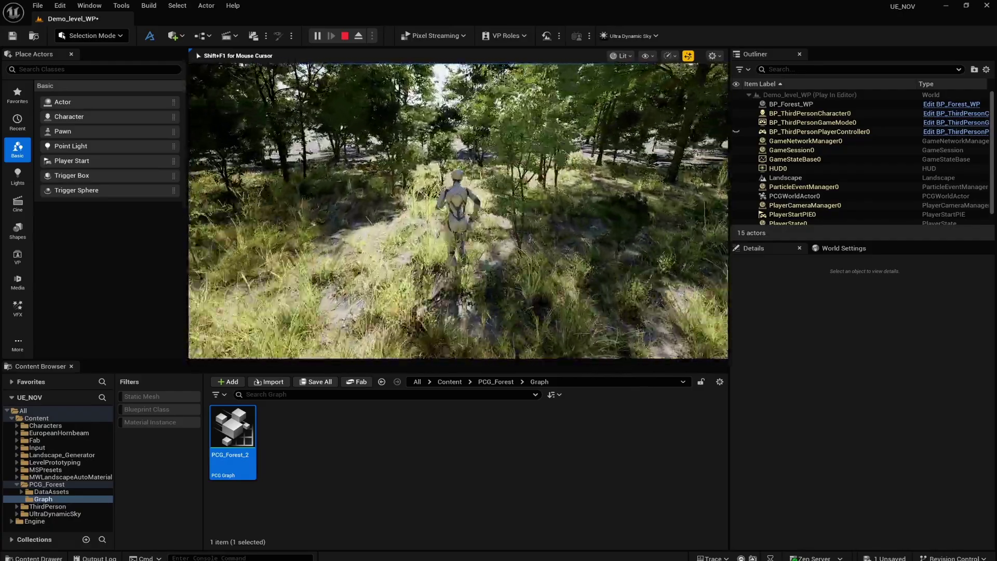
key("w")
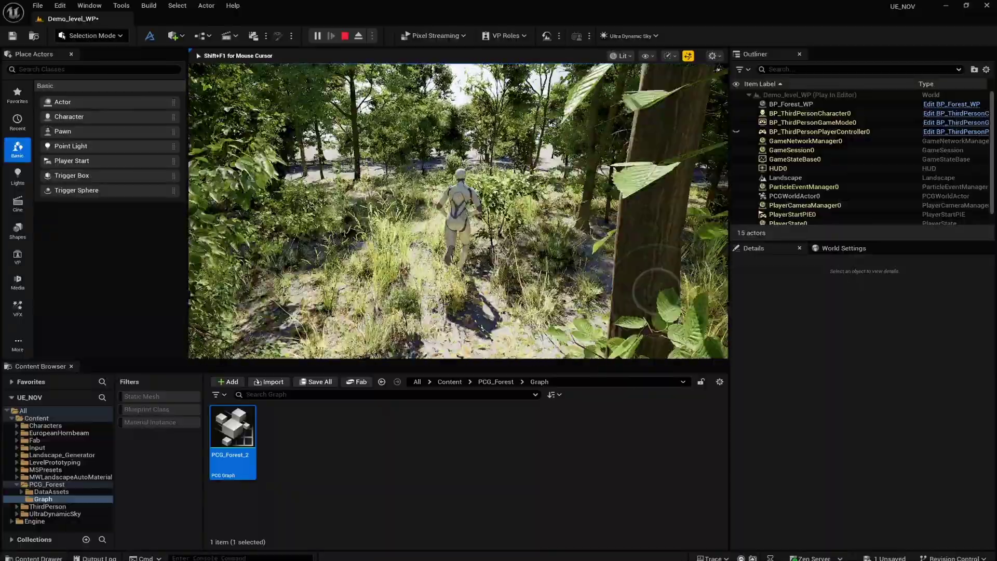
key("w")
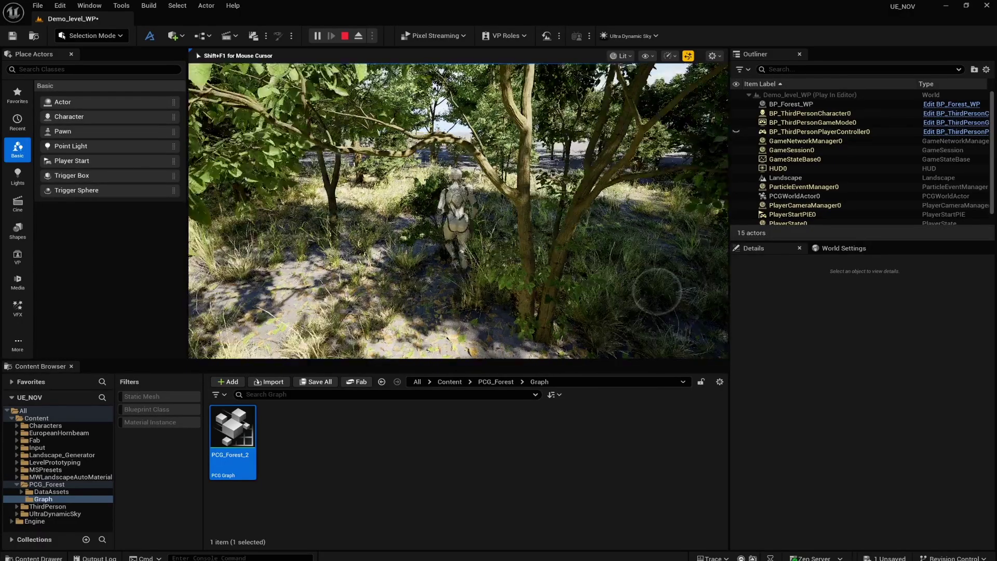
key("Escape")
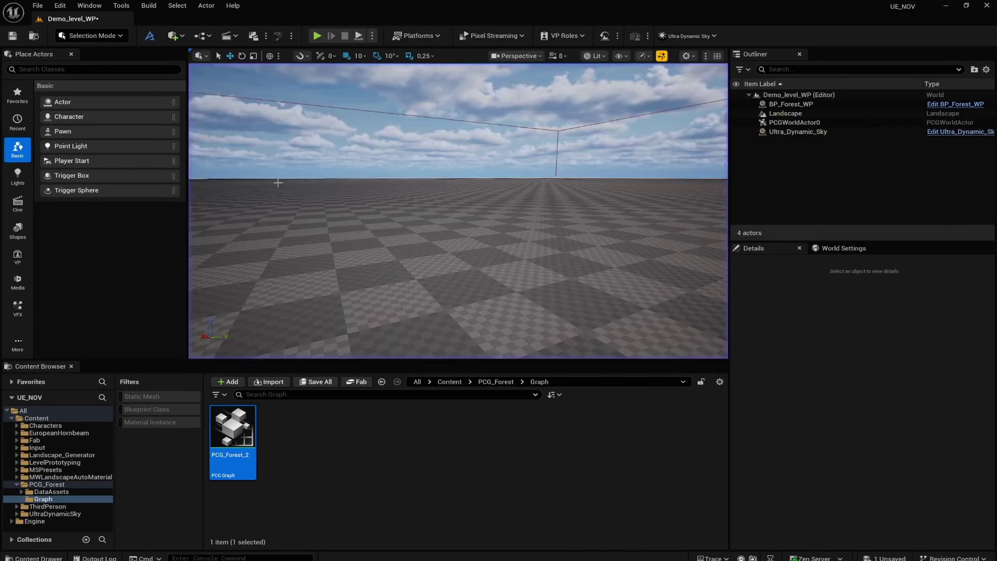
- Delete the existing BP_Forest_WP actor and place a fresh BP_Forest_WP from the PCG_Forest folder on the landscape
double_click(791, 104)
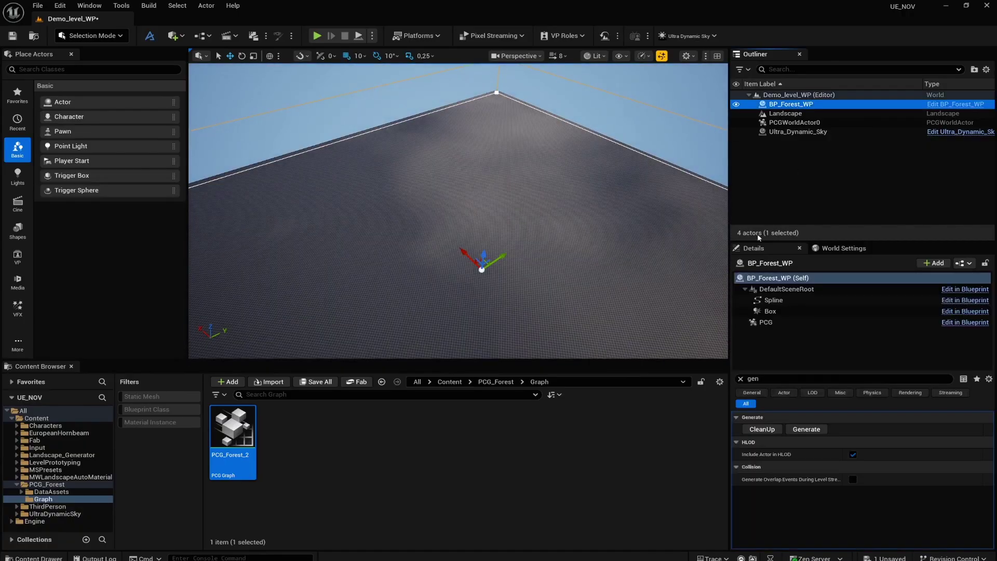
key("Delete")
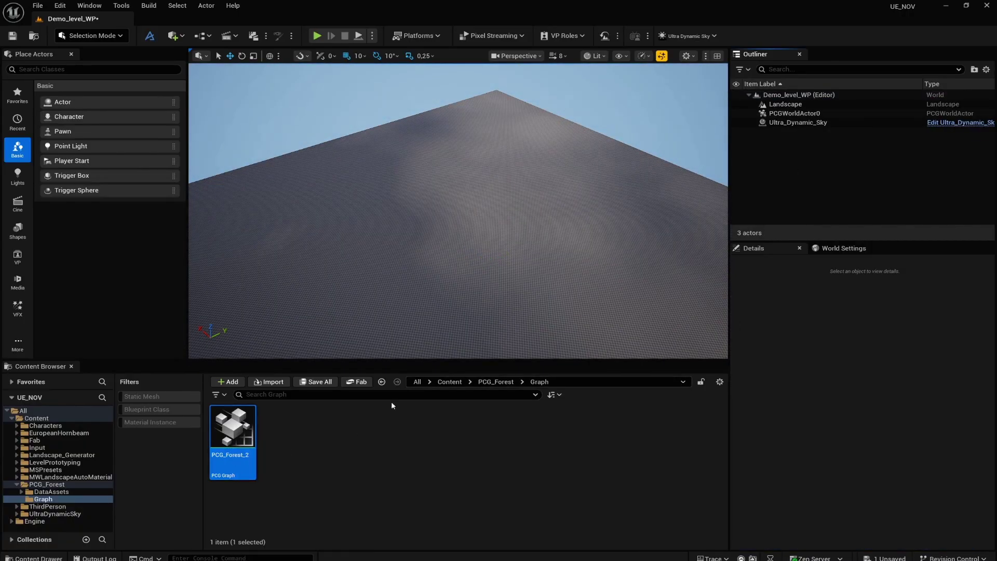
left_click(494, 382)
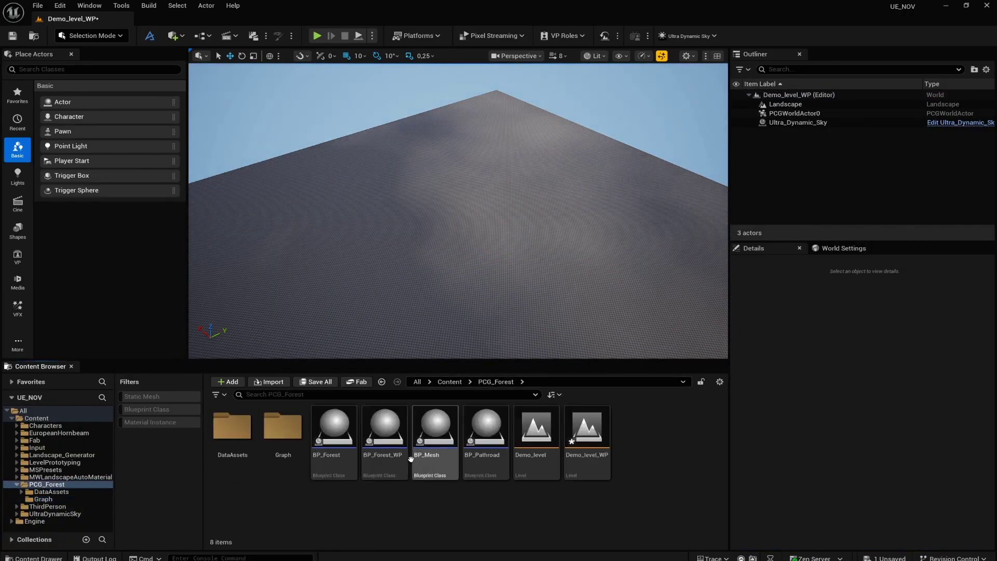
left_click(384, 429)
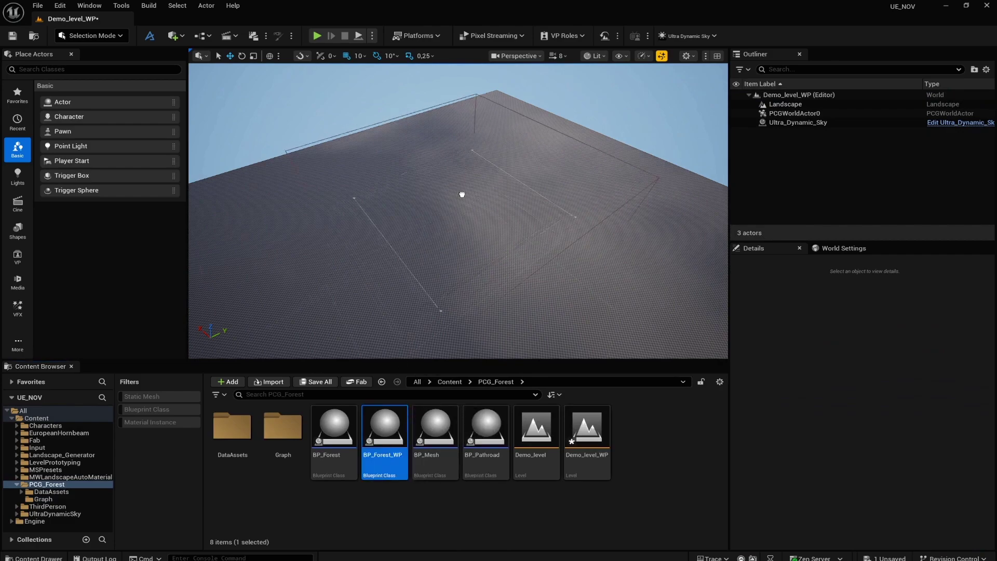
left_click_drag(456, 275, 458, 278)
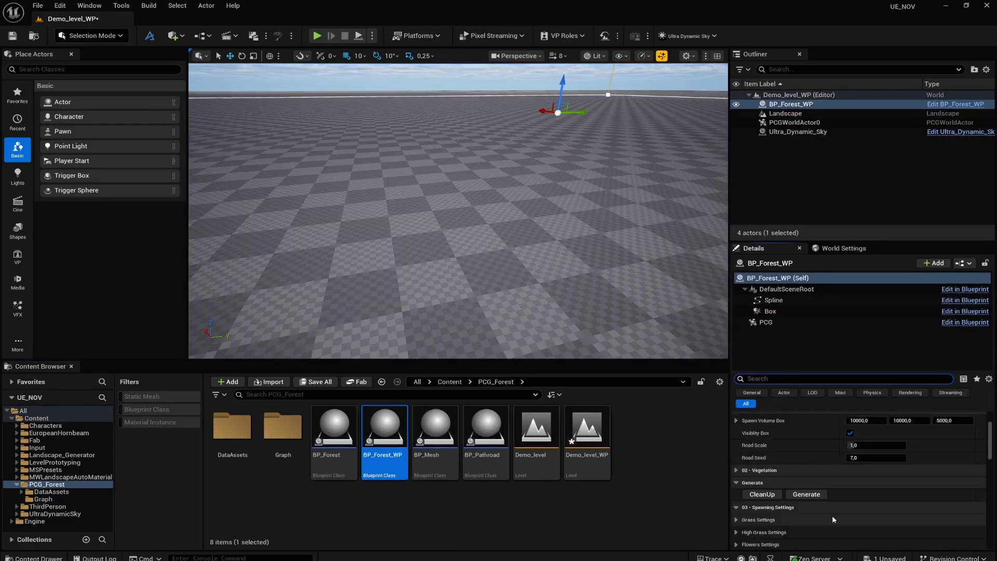
- Assign the matching DA_DynamicMesh data assets to BP_Forest_WP's vegetation slots, including grass, high grass, flowers, trees, bushes and rocks
left_click(736, 469)
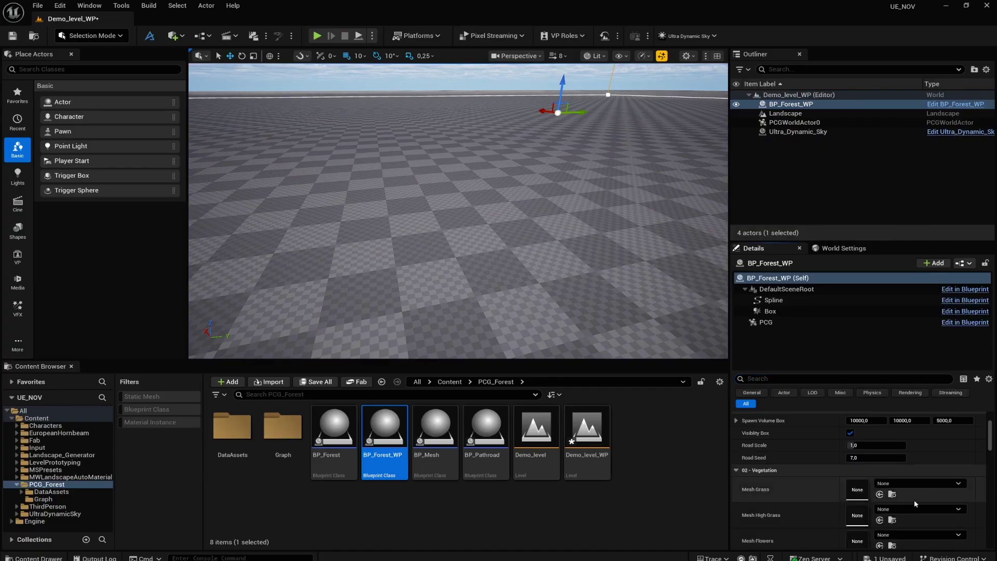
left_click(927, 484)
left_click(935, 397)
left_click(920, 502)
left_click(927, 388)
scroll(921, 507, "down", 2)
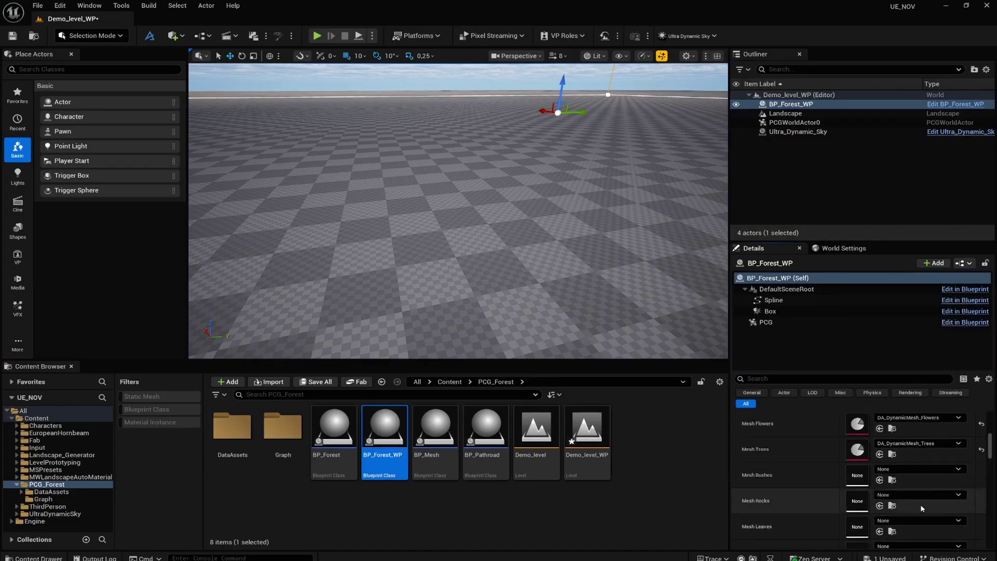
left_click(922, 471)
left_click(928, 496)
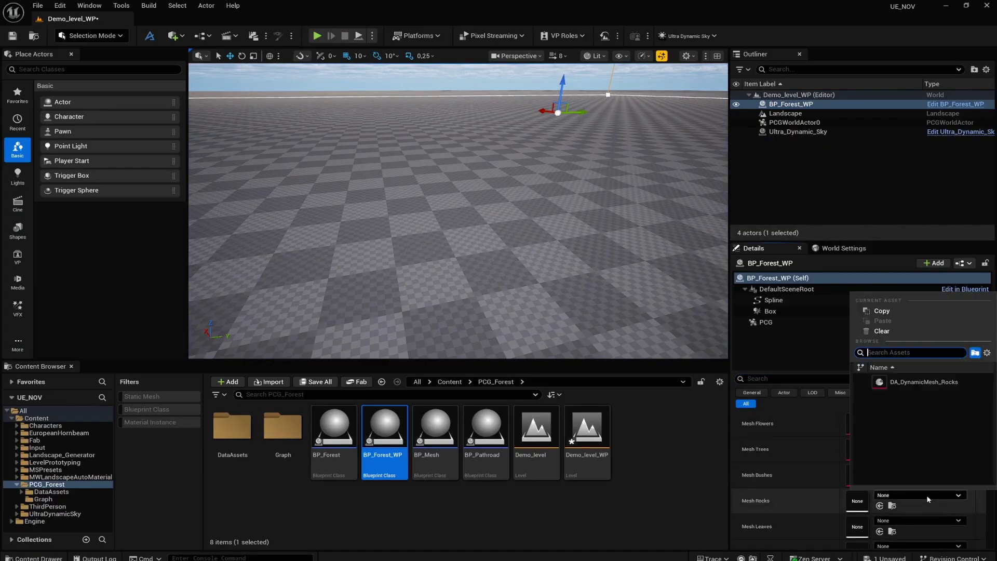
left_click(927, 382)
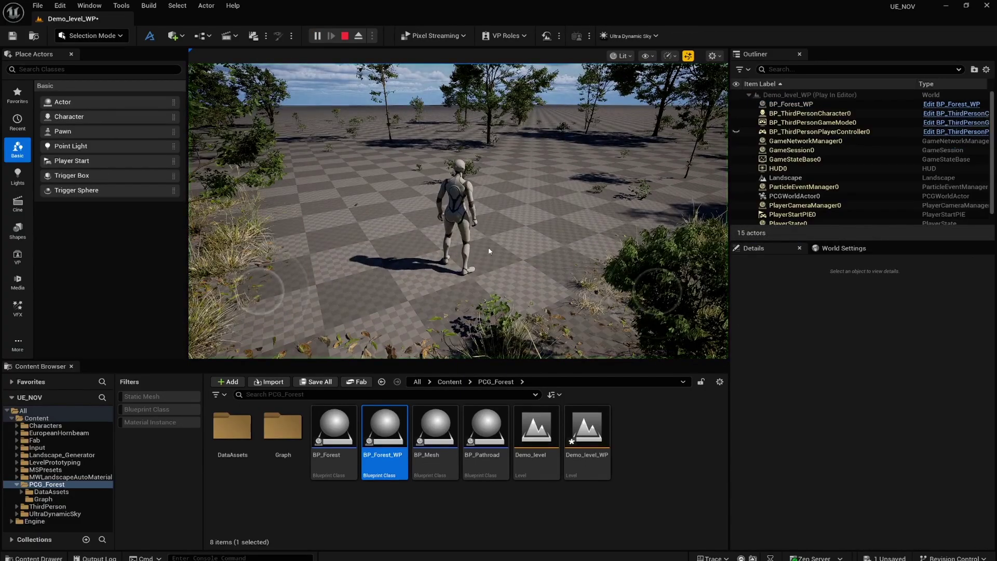
- Run the character around the newly placed forest in play mode to examine its vegetation and tree coverage, and stop playing
left_click(488, 247)
key("w")
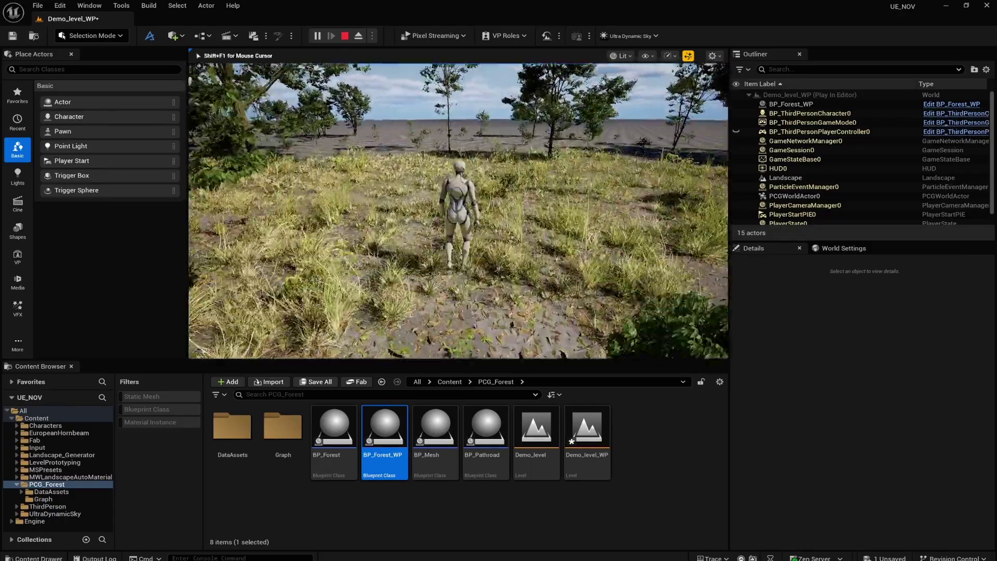
key("w")
key("a")
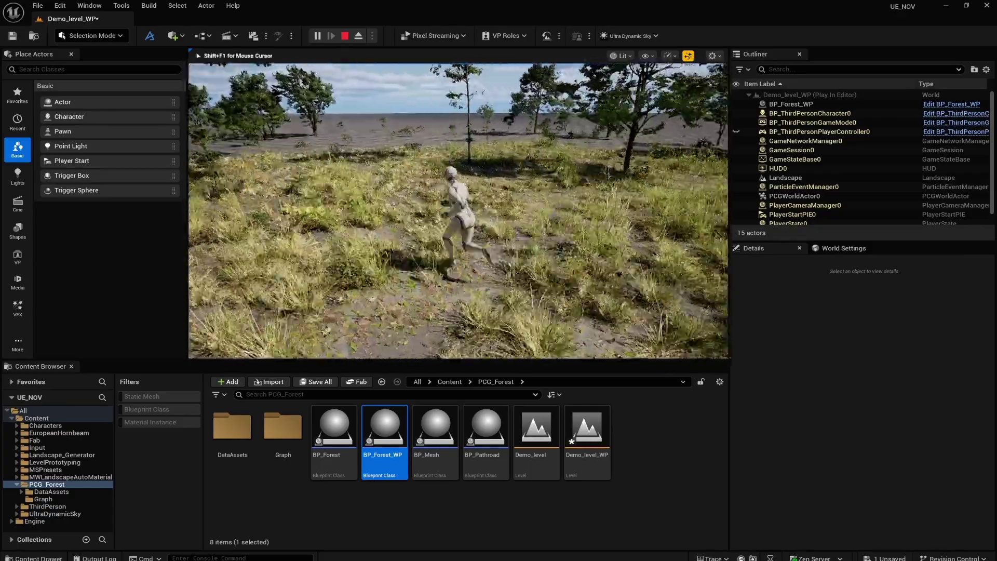
key("w")
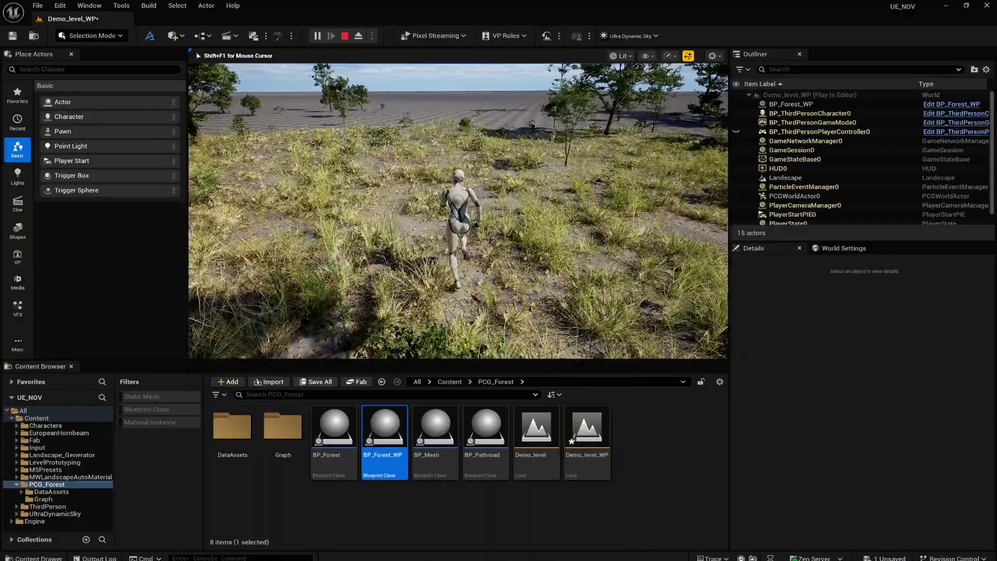
key("Escape")
- Set Tree Distance to 200 in the Tree Settings of BP_Forest_WP
left_click(805, 105)
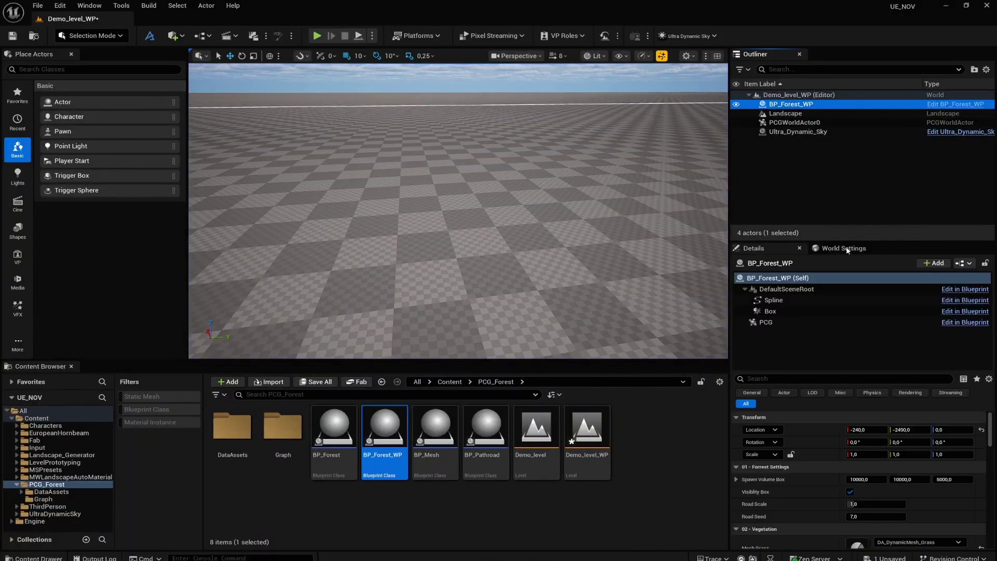
scroll(883, 500, "down", 5)
scroll(862, 496, "up", 3)
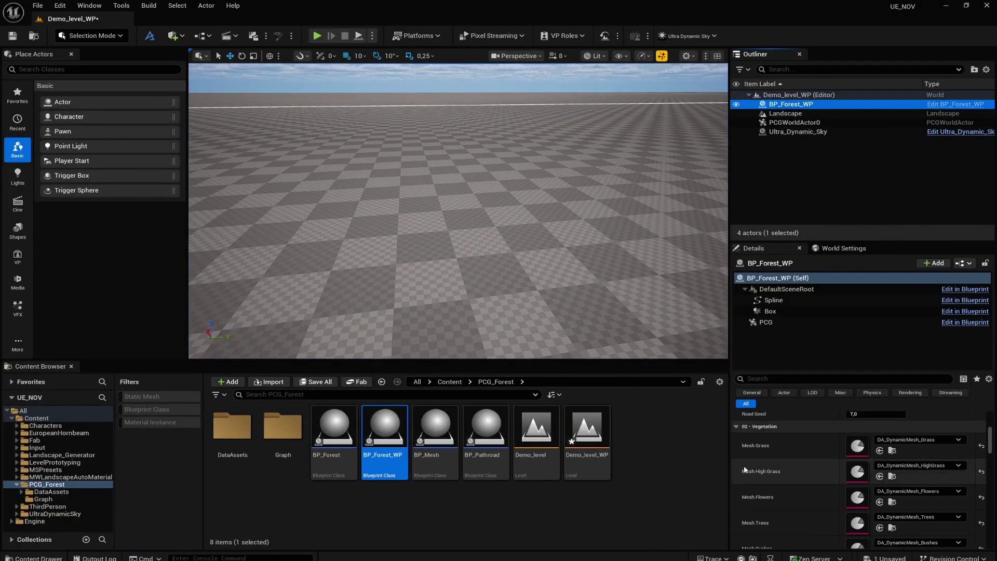
left_click(737, 474)
scroll(813, 499, "down", 2)
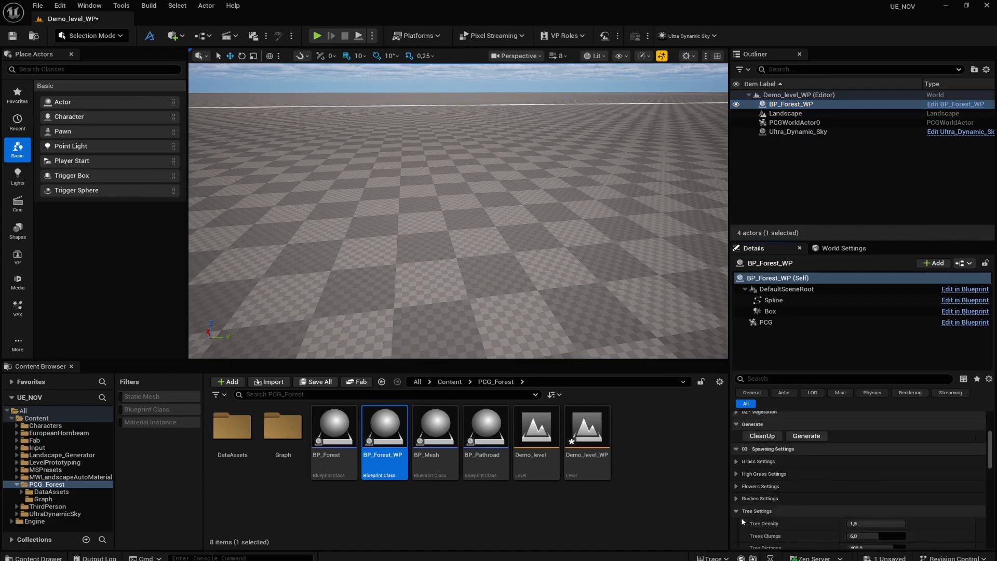
scroll(832, 496, "down", 2)
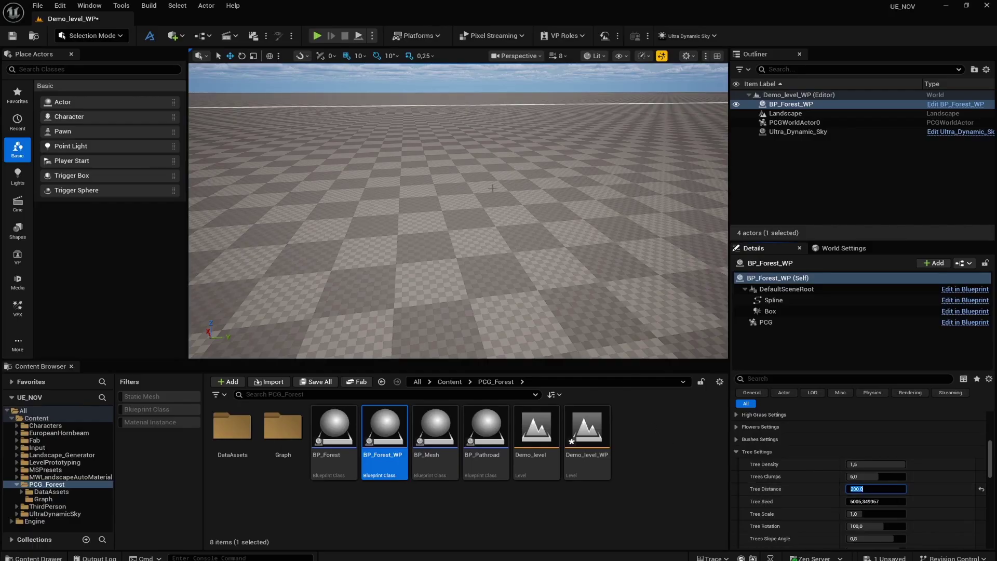
- Play-test the forest with the reduced tree distance, running through it to examine tree density, and end the session
key("alt+p")
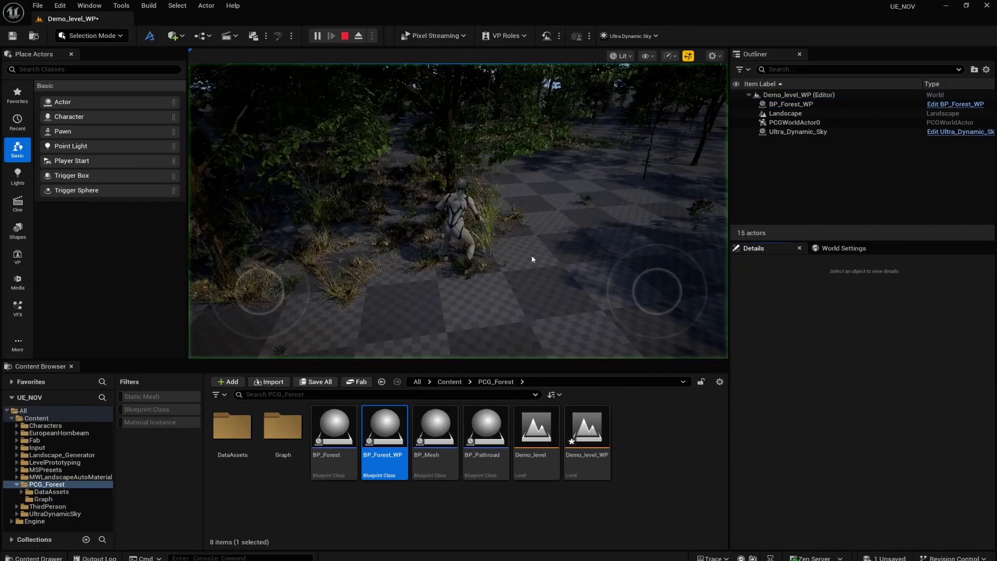
key("w")
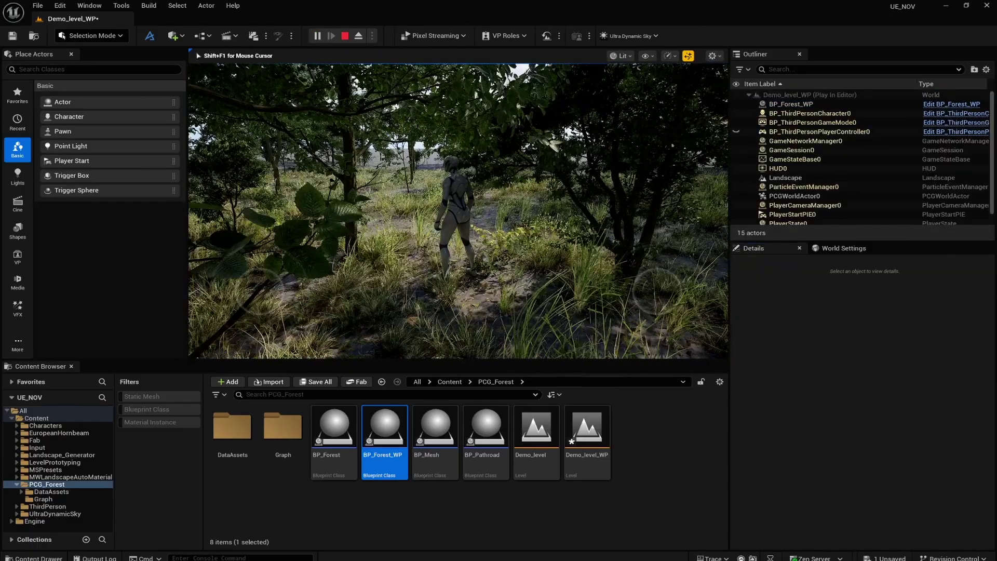
key("w")
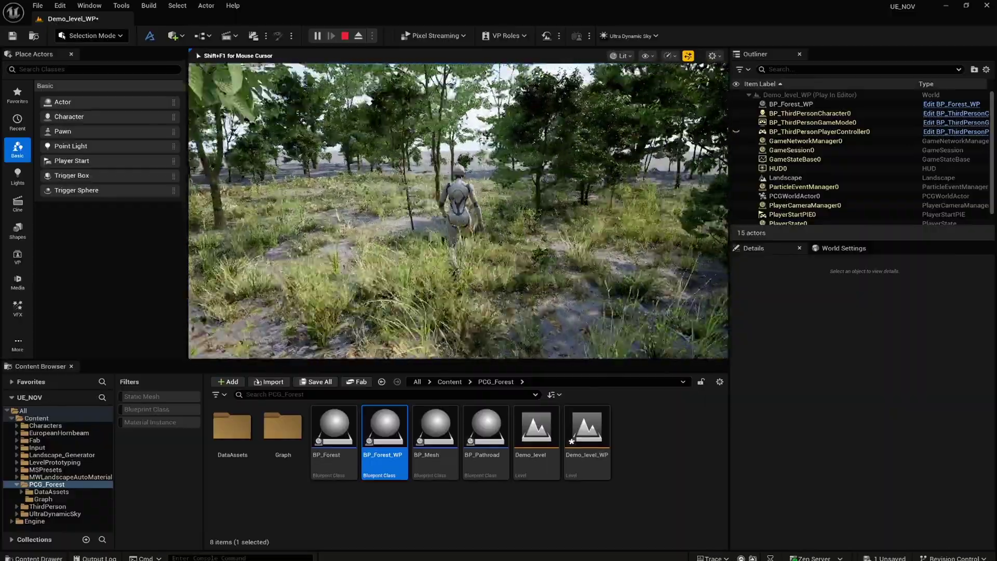
key("w")
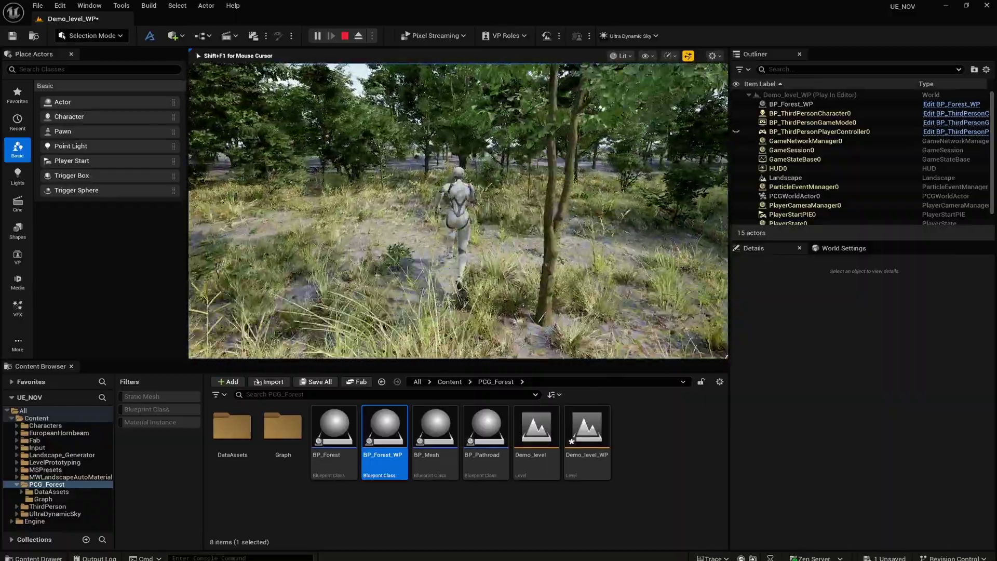
key("w")
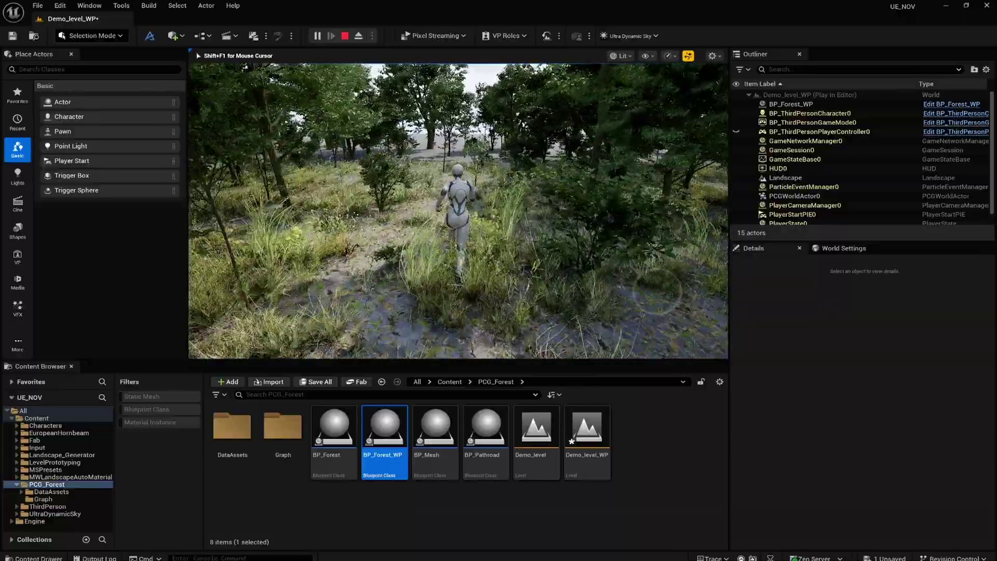
key("w")
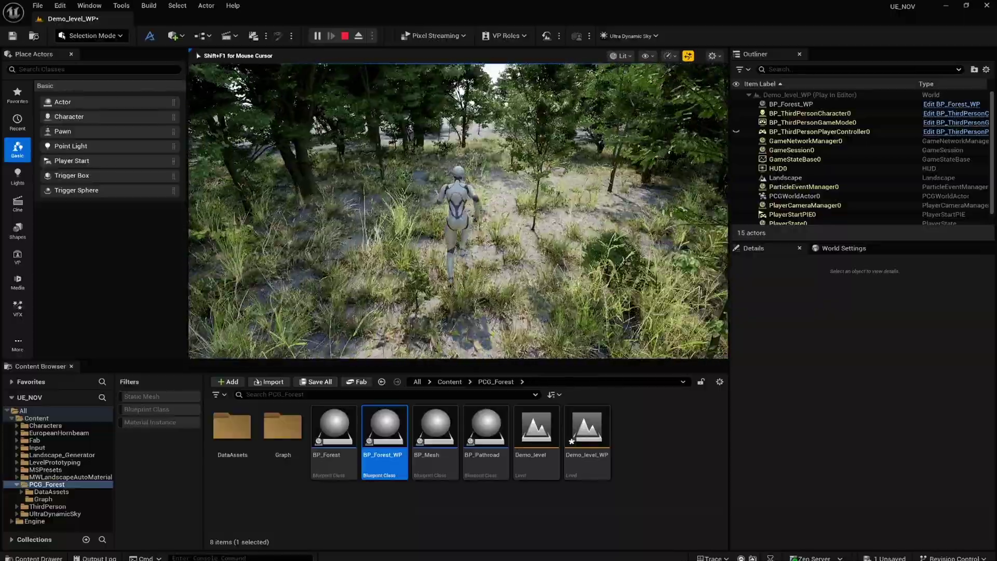
key("Escape")
- Duplicate the BP_Forest_WP actor across the landscape until there are nine forest volumes
right_click_drag(521, 266, 514, 330)
key("s")
key("s")
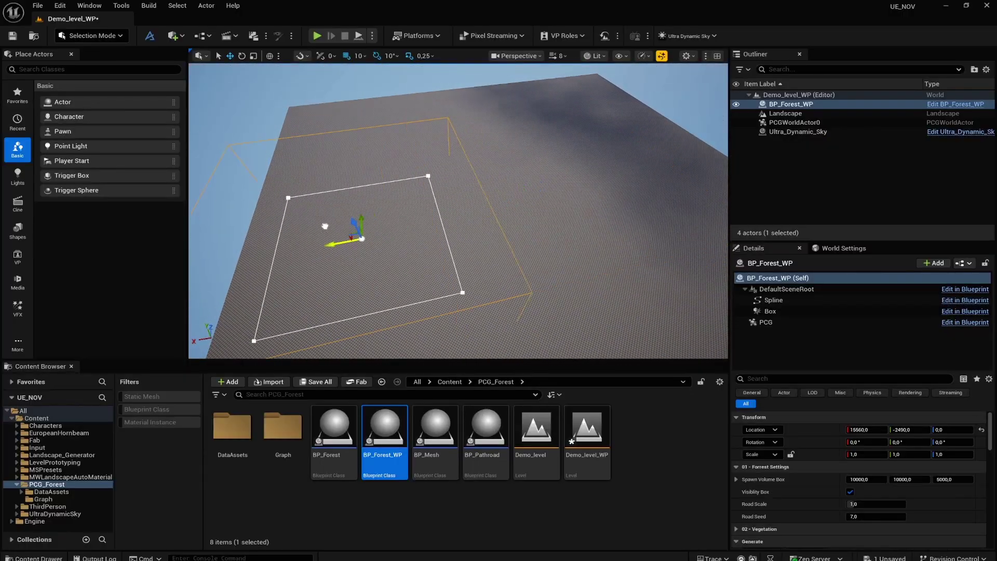
left_click_drag(333, 137, 606, 147, "alt")
left_click(790, 104)
left_click(785, 123, "shift")
- Play-test the level with nine forest volumes, running the character through the forest to examine tree coverage, and end the session
key("alt+p")
key("space")
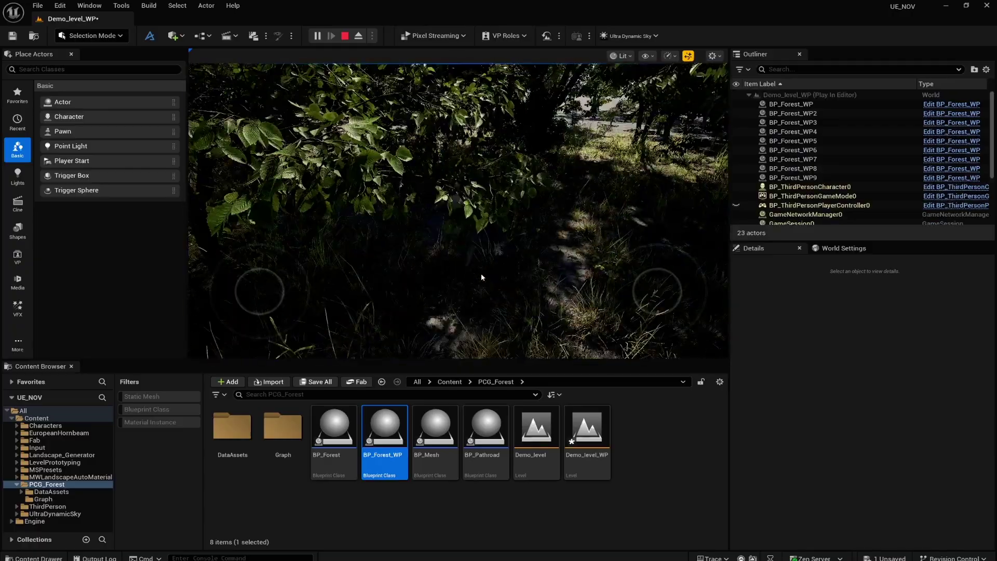
left_click(442, 261)
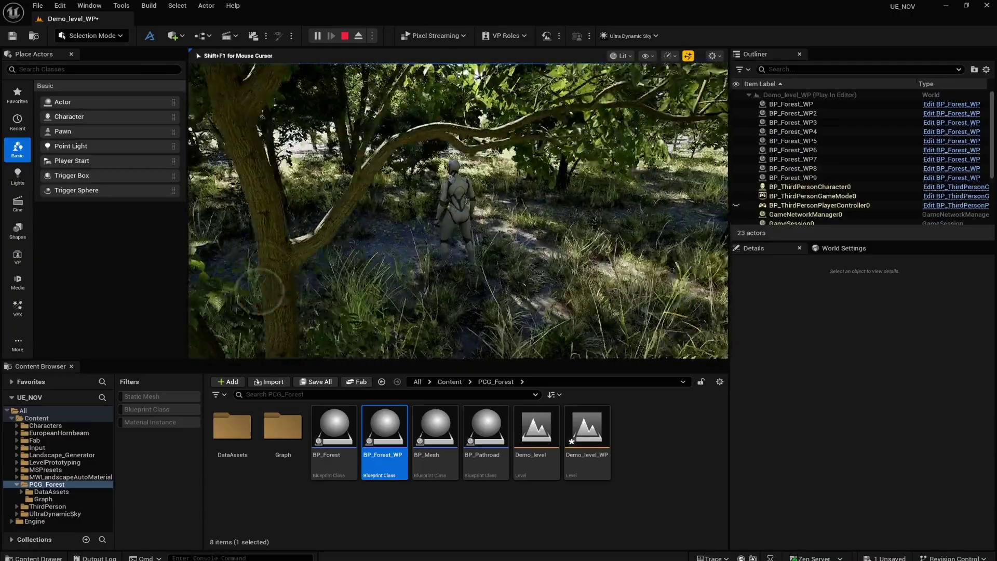
key("w")
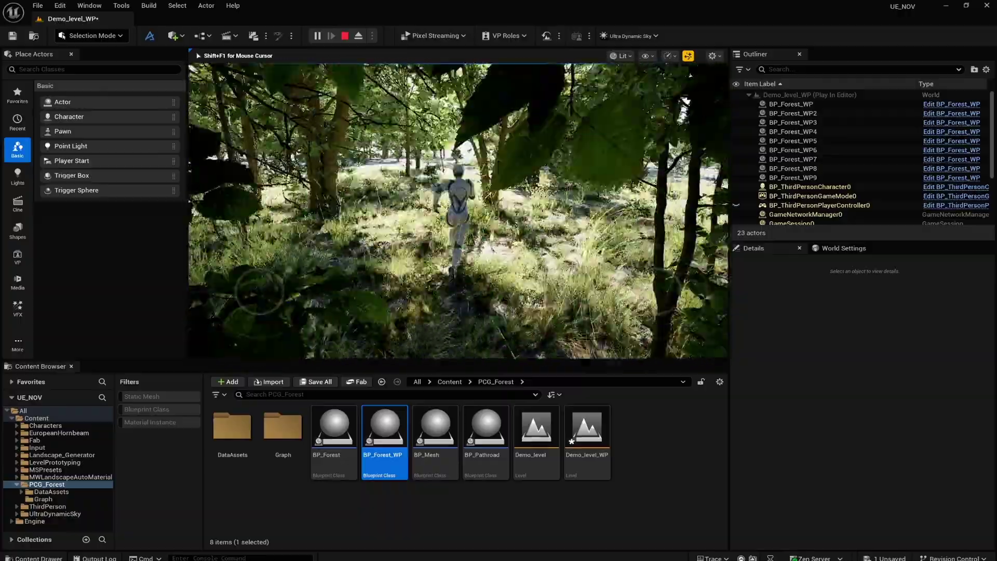
key("w")
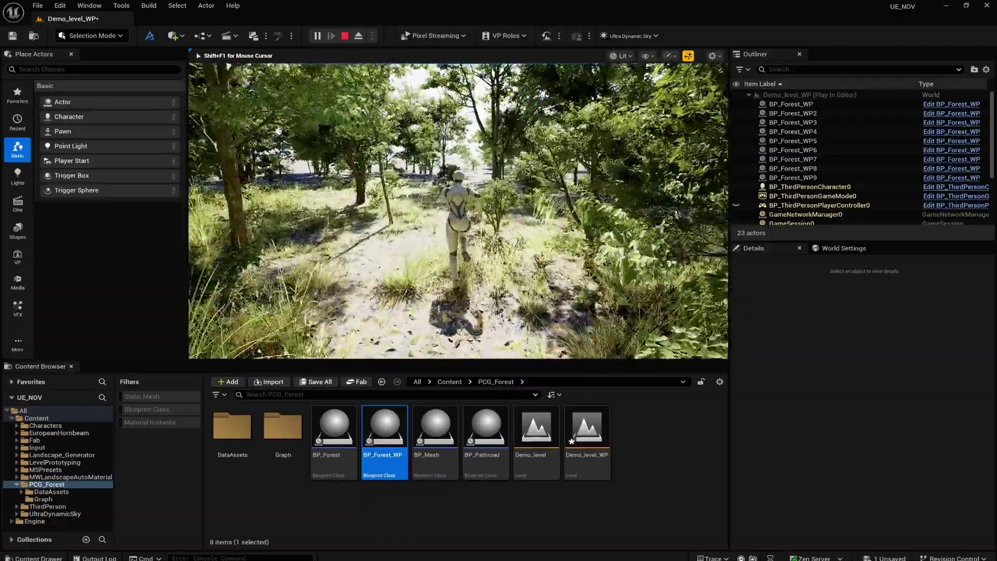
key("Escape")
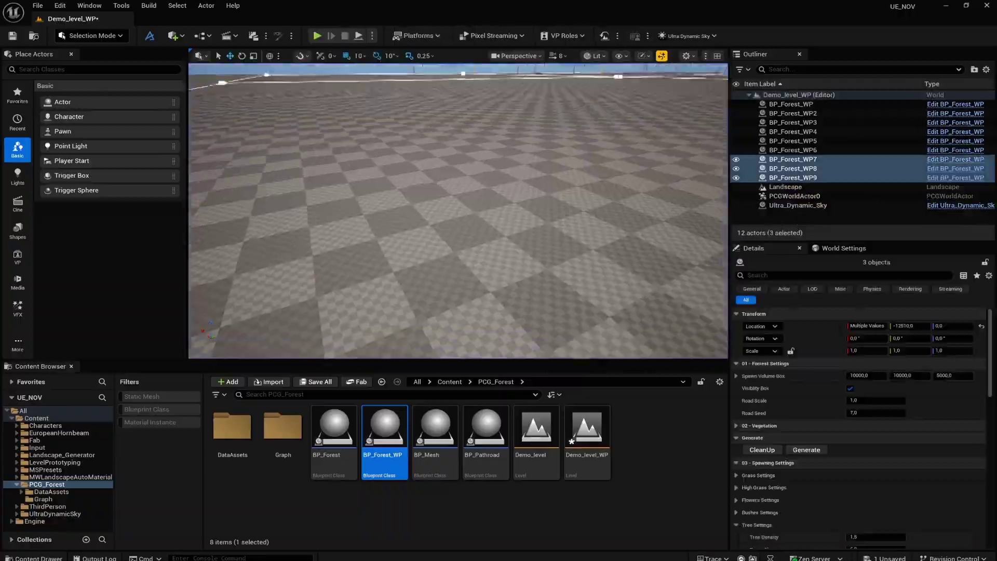
- Select the central forest volume BP_Forest_WP5, and open the PCG_Forest_2 graph from the Graph folder of PCG_Forest
key("s")
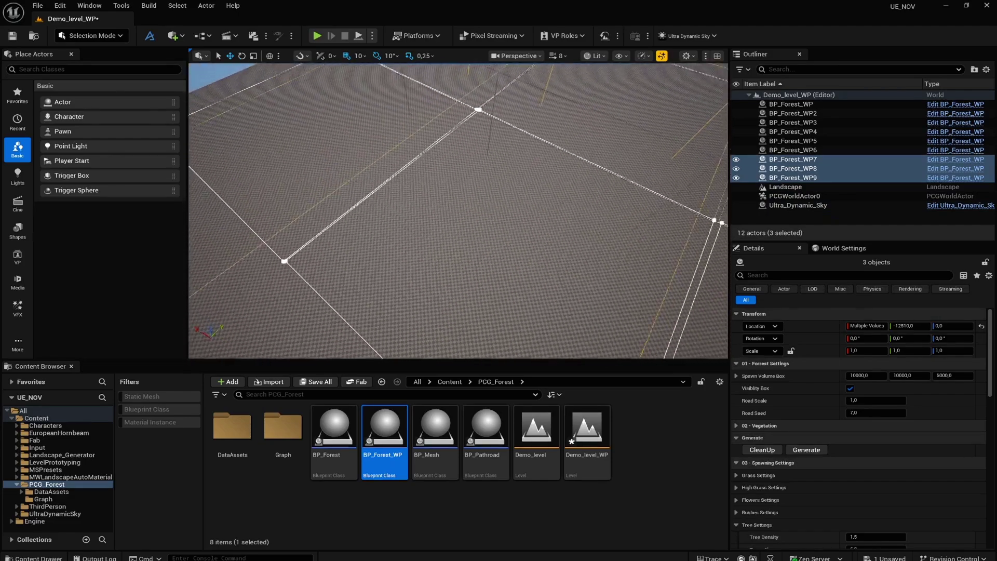
key("s")
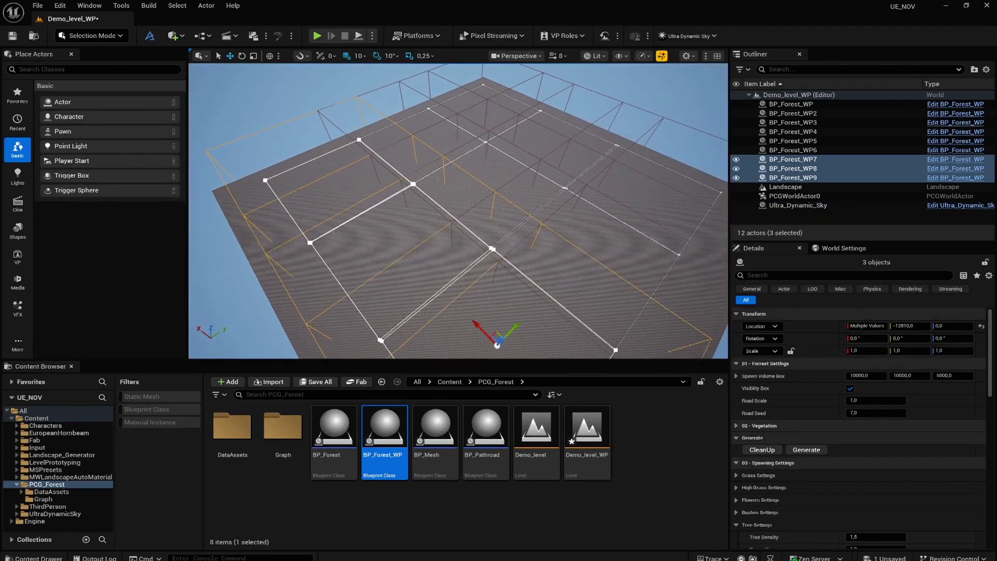
left_click(795, 195)
left_click(793, 141)
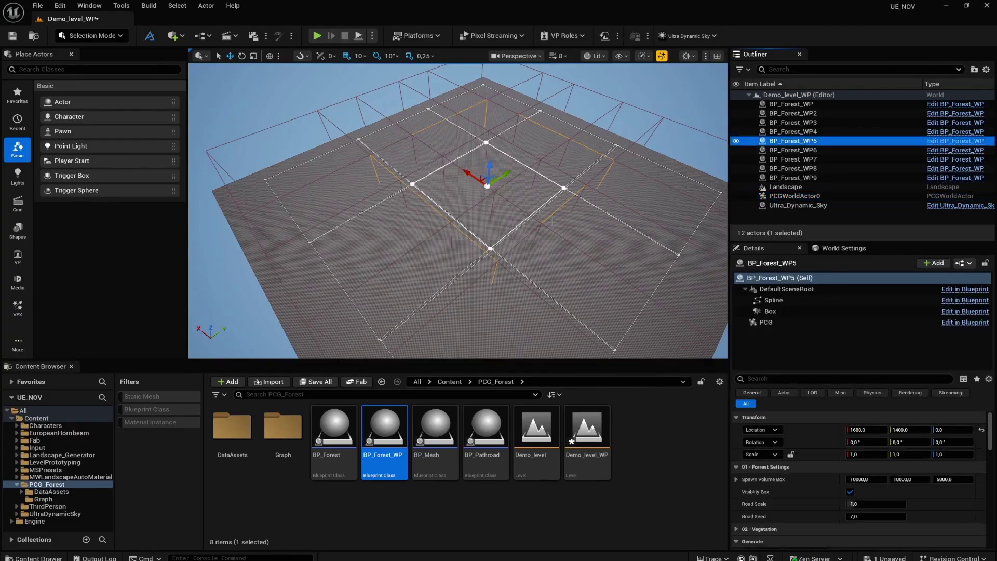
scroll(880, 500, "down", 10)
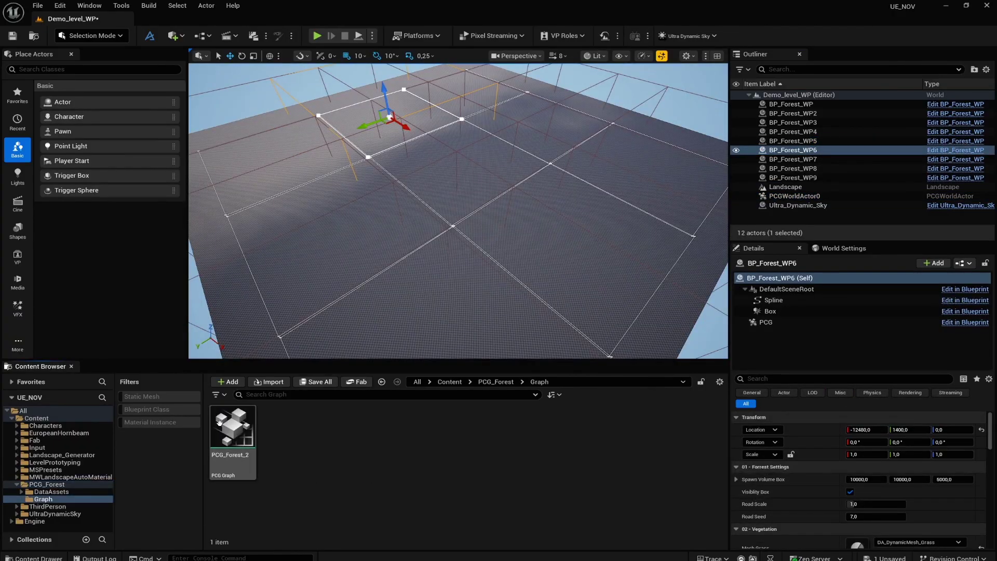
double_click(231, 423)
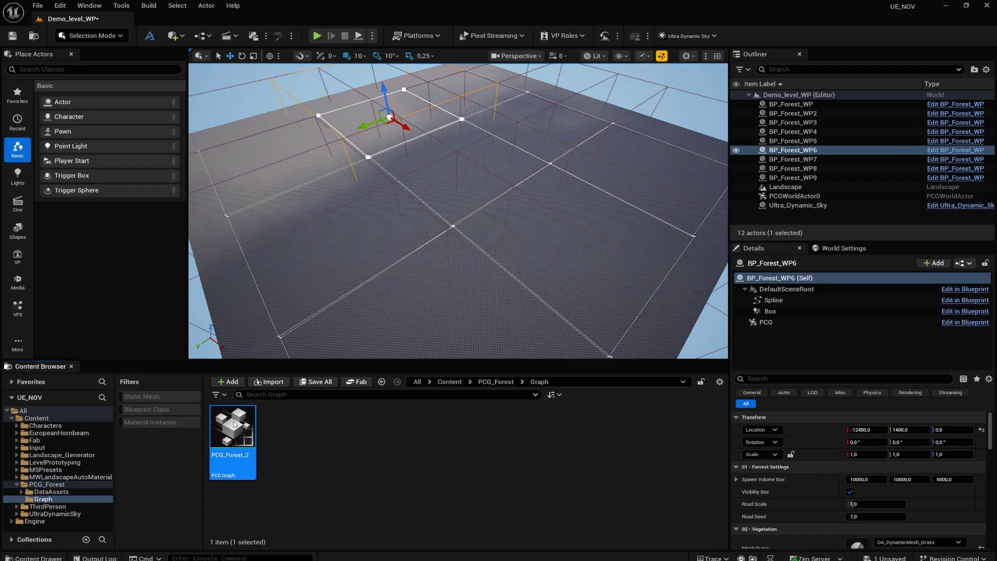
scroll(456, 177, "up", 11)
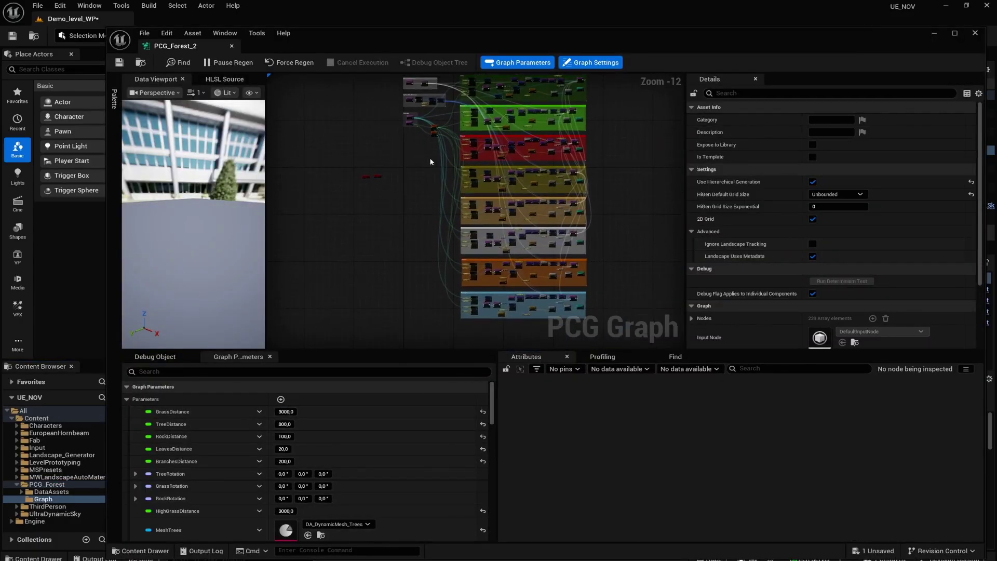
- Set HiGen Grid Size to 1600 on the upper Change Grid Size node and 3200 on the lower one, and close the graph
left_click(484, 122)
left_click(842, 119)
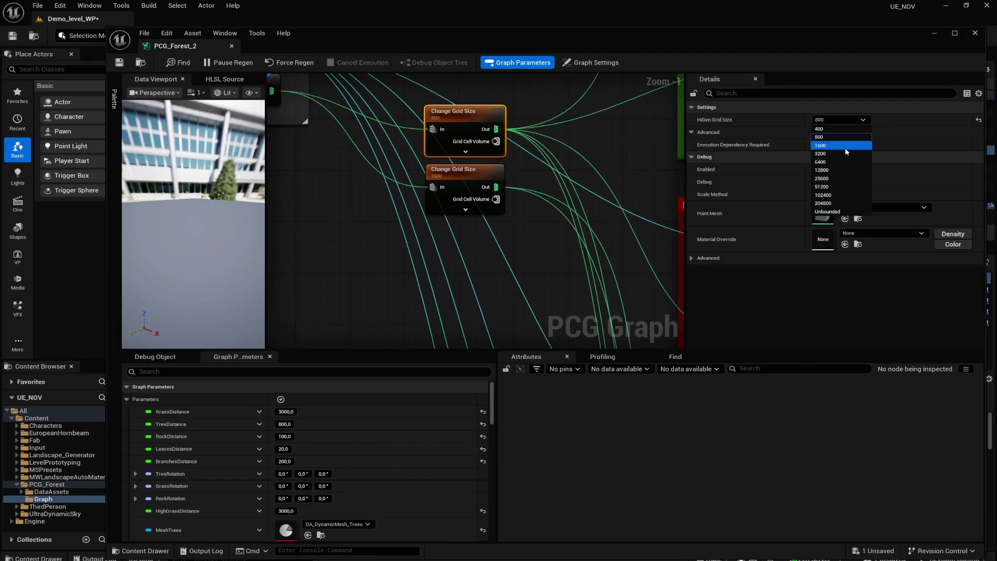
left_click(848, 152)
left_click(856, 120)
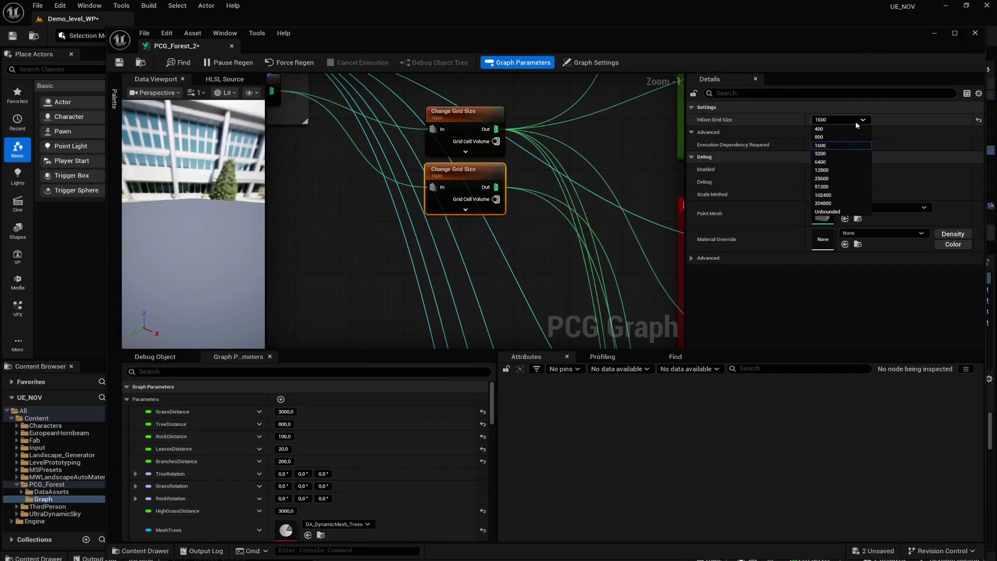
left_click(842, 153)
left_click(975, 32)
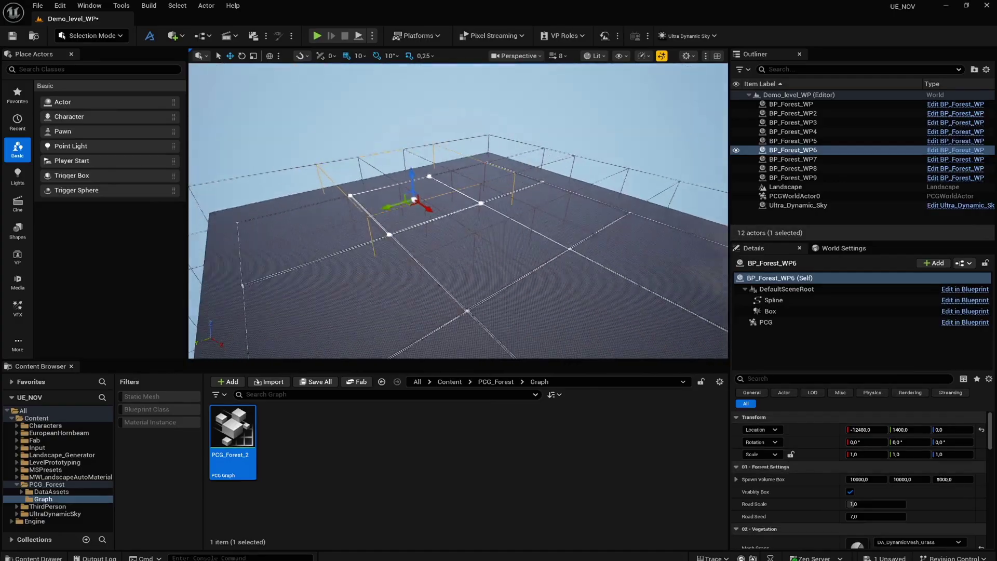
- Play-test the forest with the larger generation grid sizes, running through it to examine the vegetation range, and stop playing
mouse_move(351, 253)
right_mouse_down()
mouse_move(351, 311)
mouse_move(352, 253)
right_mouse_up()
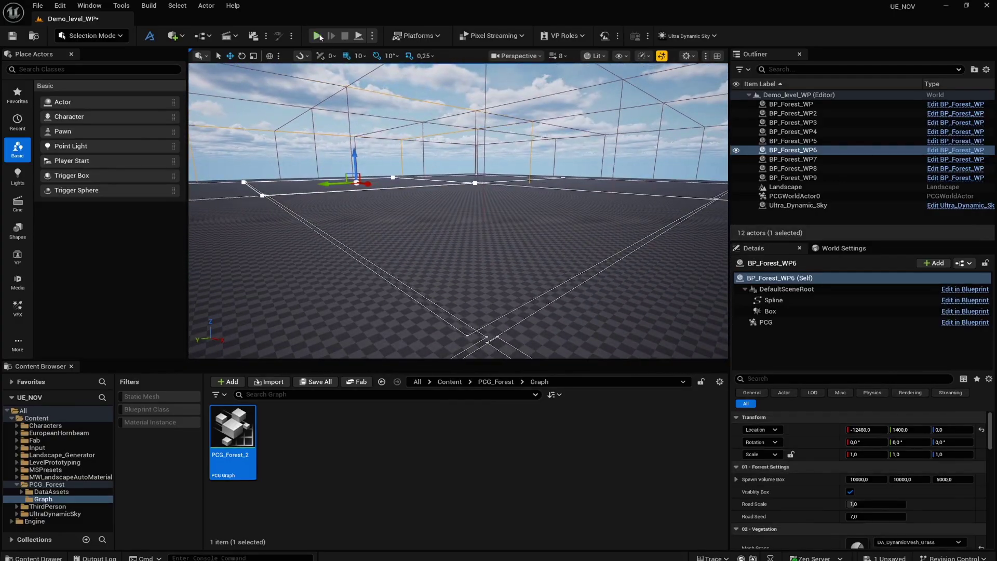
left_click(317, 36)
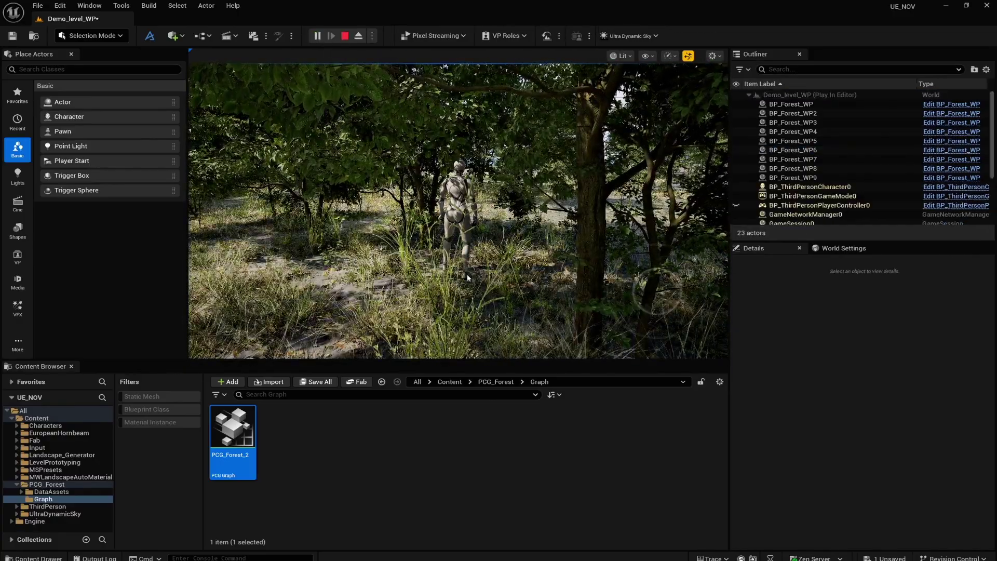
left_click(468, 278)
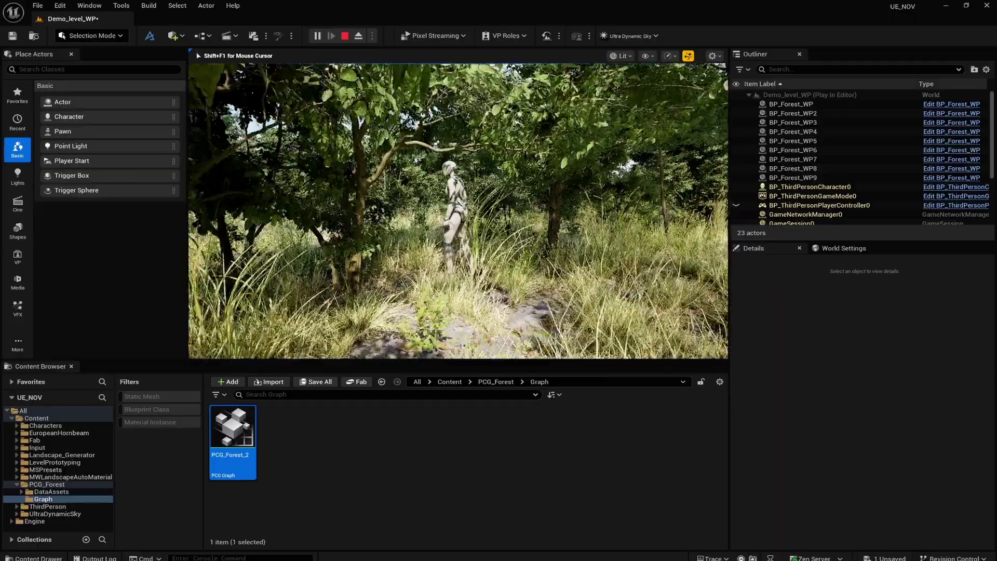
key("w")
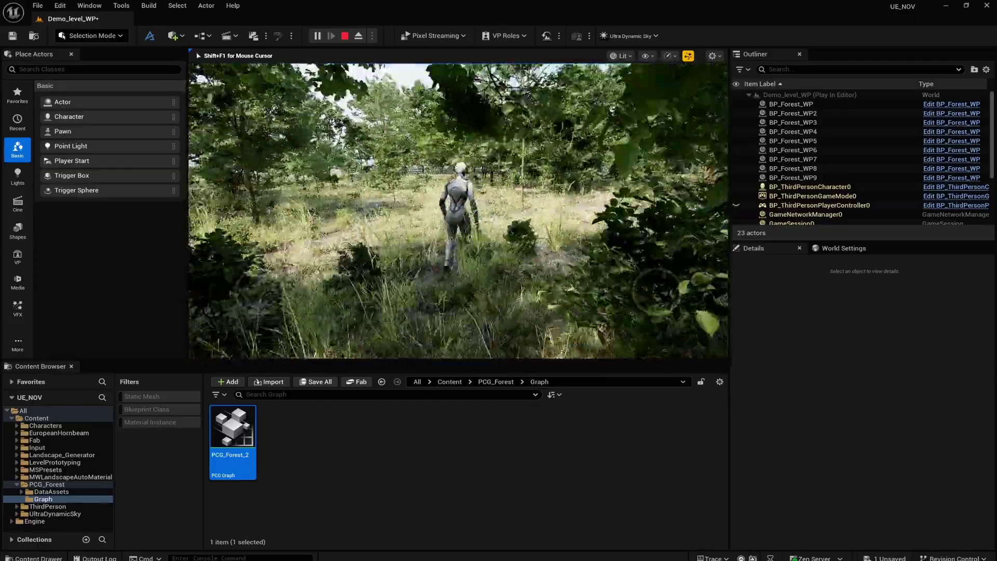
key("Escape")
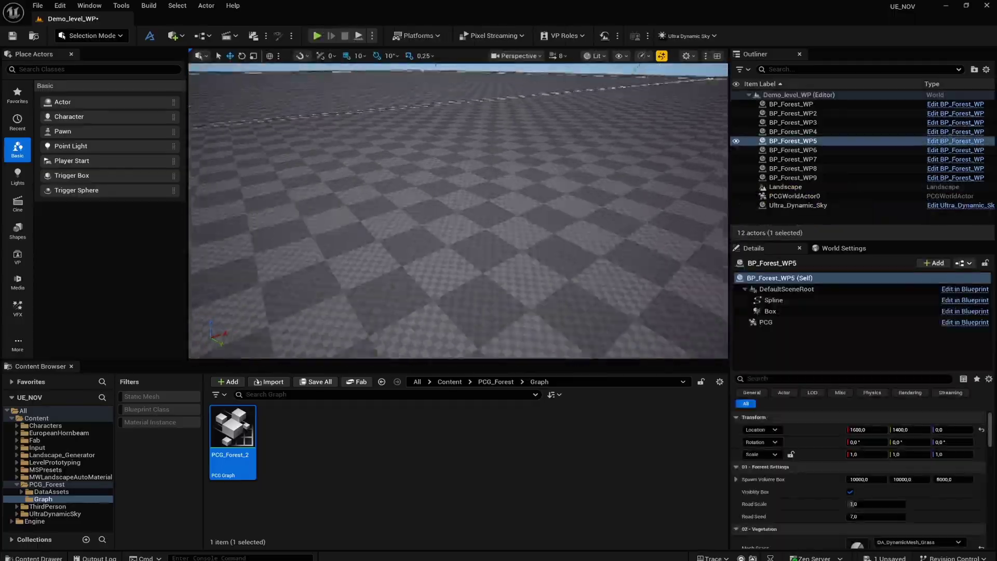
- Place BP_LandscapeGenerator from the Landscape_Generator folder at the middle of the landscape and complete inserting its Patches edit layer
key("s")
right_click_drag(458, 211, 400, 254)
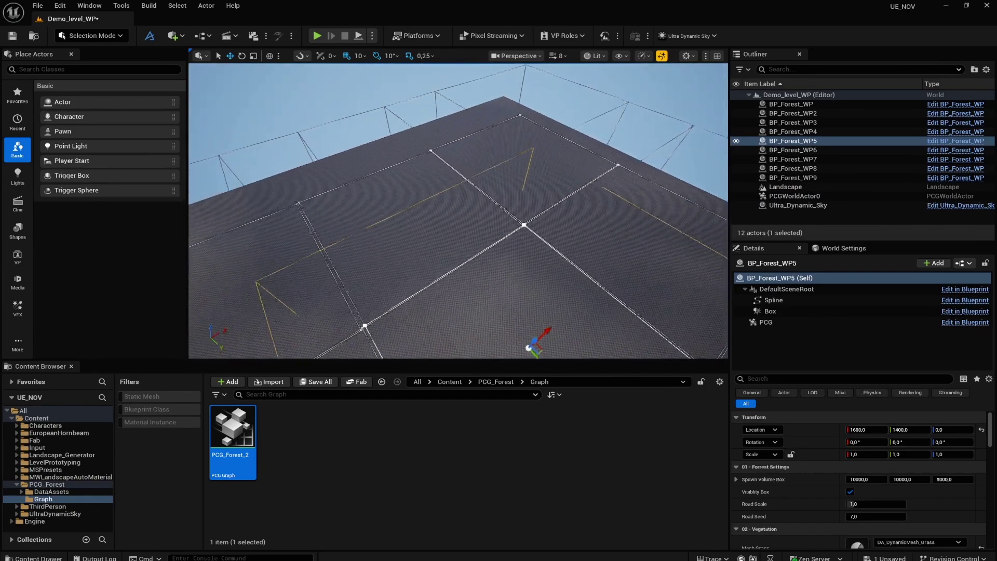
left_click(62, 456)
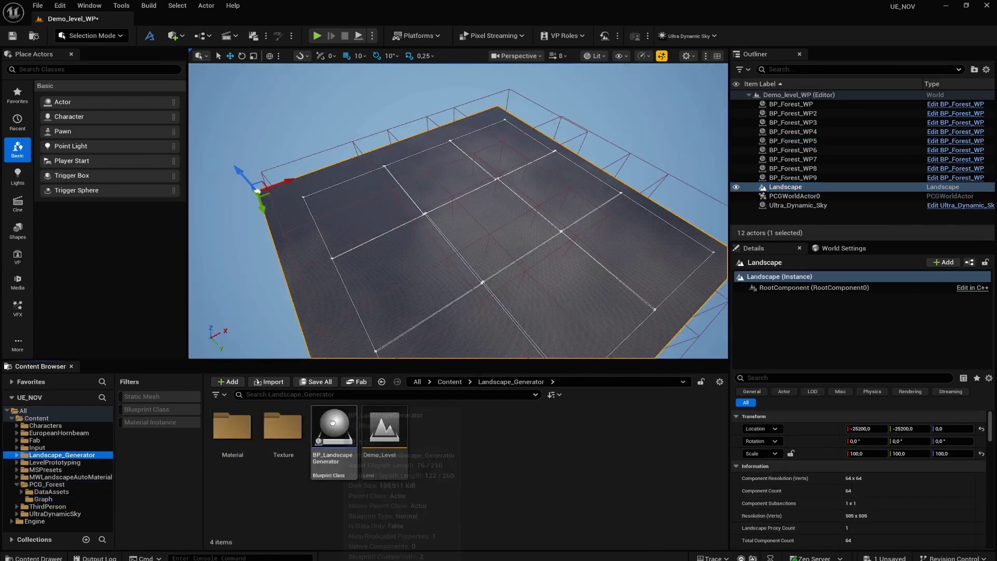
left_click(332, 422)
left_click_drag(484, 221, 485, 220)
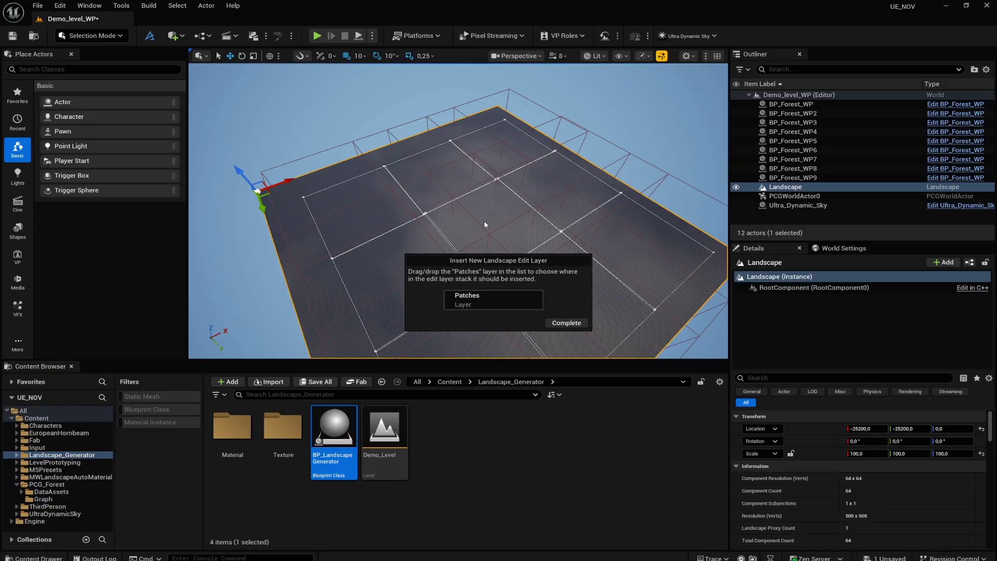
left_click(577, 322)
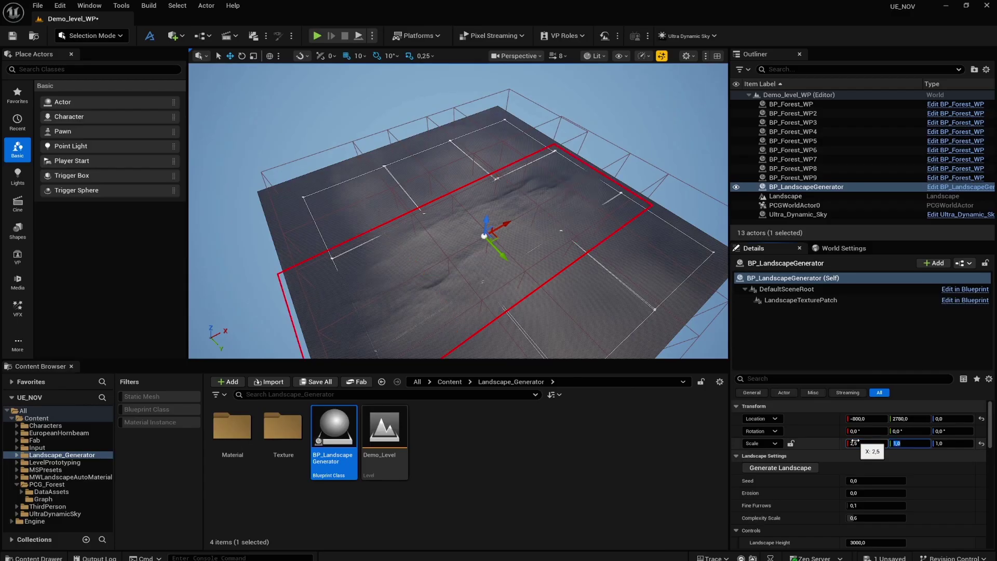
- Scale BP_LandscapeGenerator to 2.5 on all axes, and set Seed to about 787200, Complexity Scale to about 0.66 and Erosion to about 0.29
key("Tab")
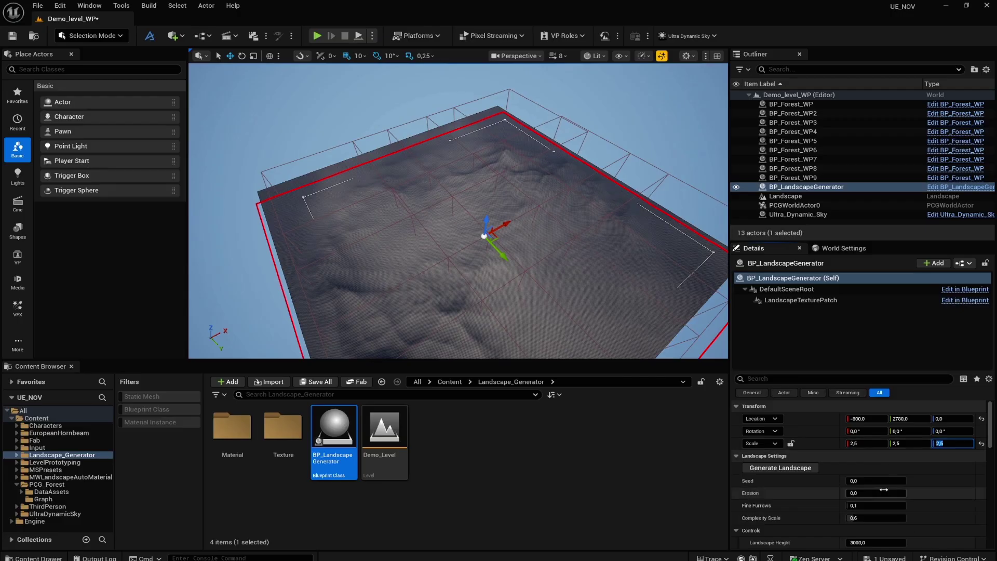
left_click_drag(854, 481, 859, 480)
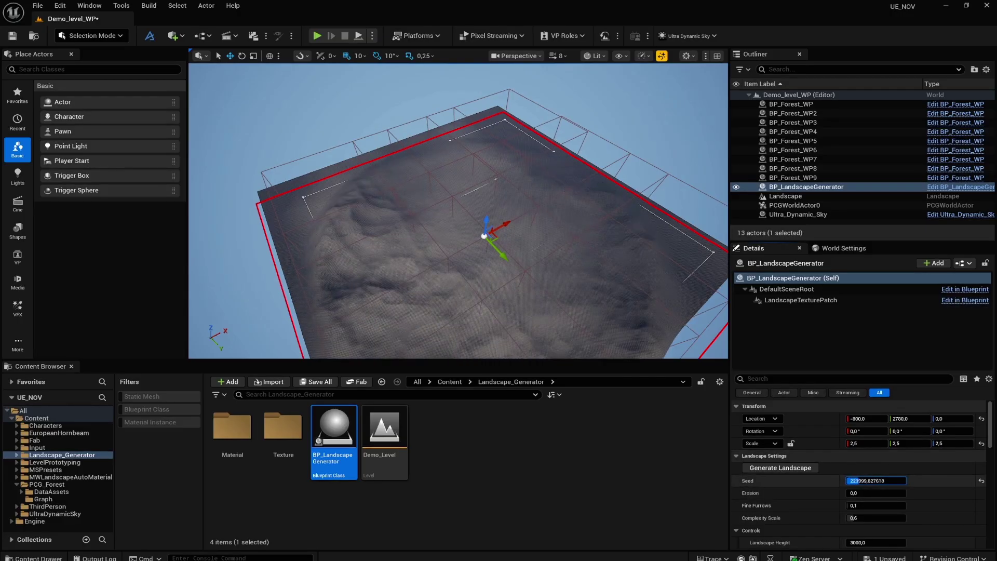
scroll(883, 515, "down", 2)
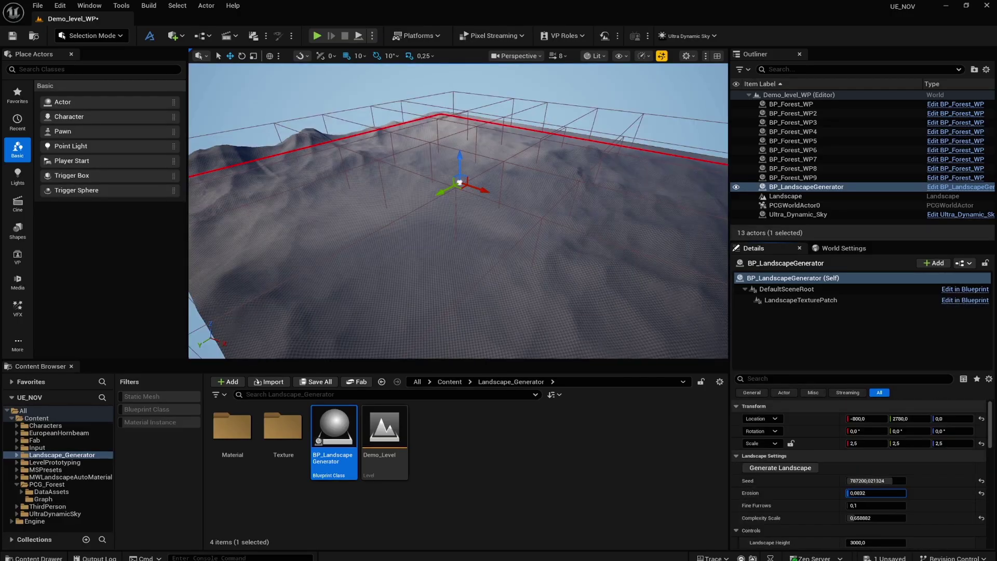
left_click_drag(848, 493, 852, 493)
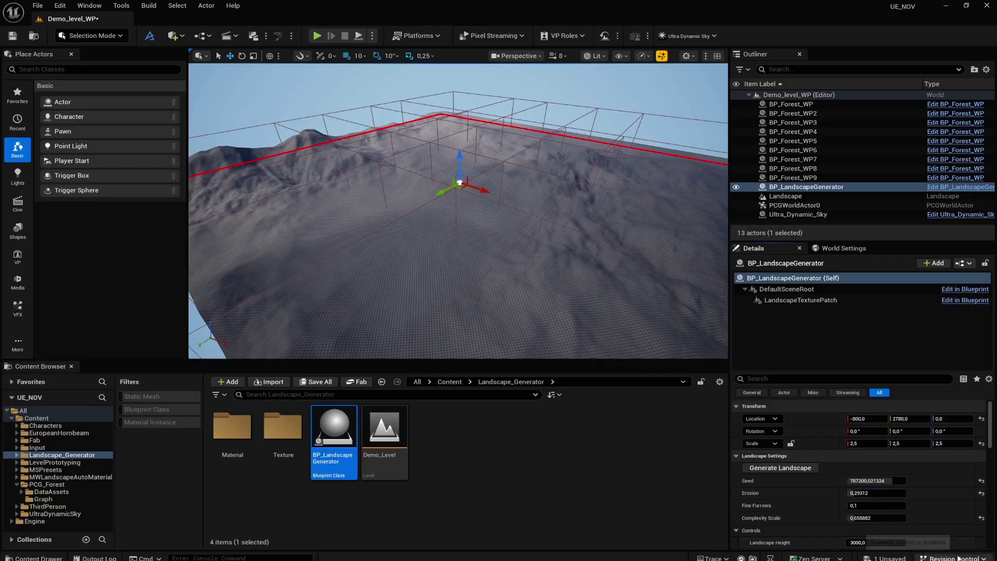
- Play-test the level on the generated terrain, running the character towards the forest to examine how it covers the hills
left_click(317, 36)
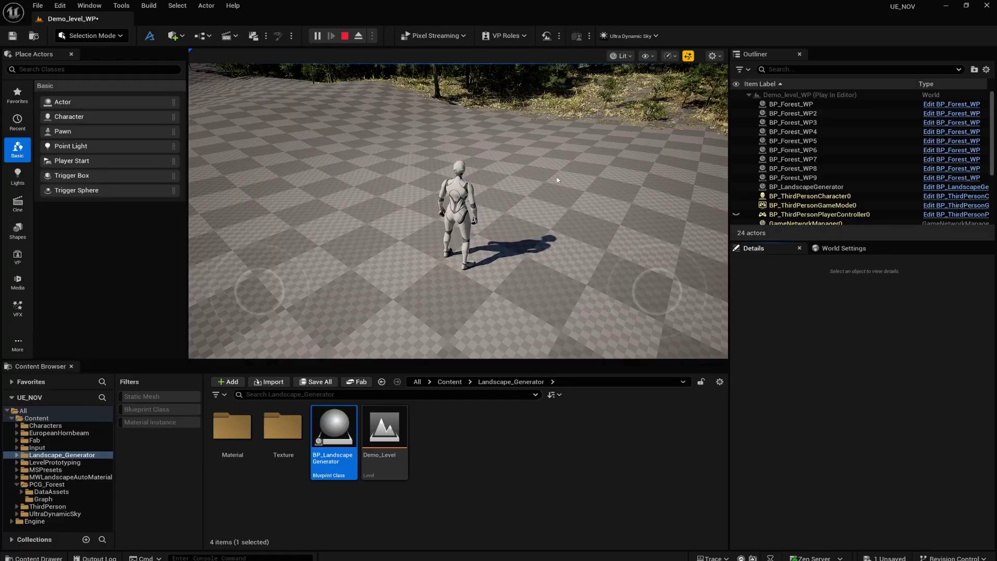
left_click(558, 180)
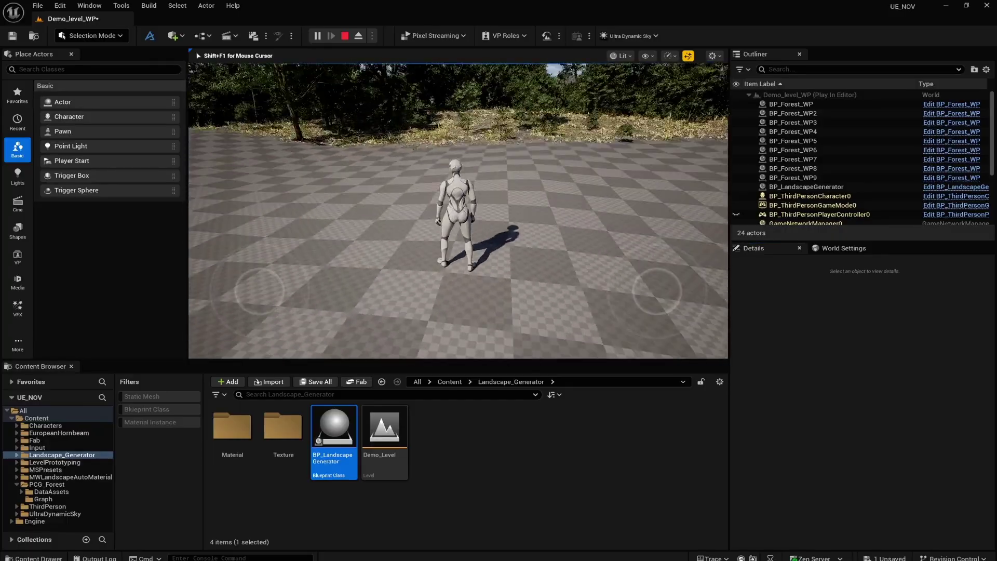
key("w")
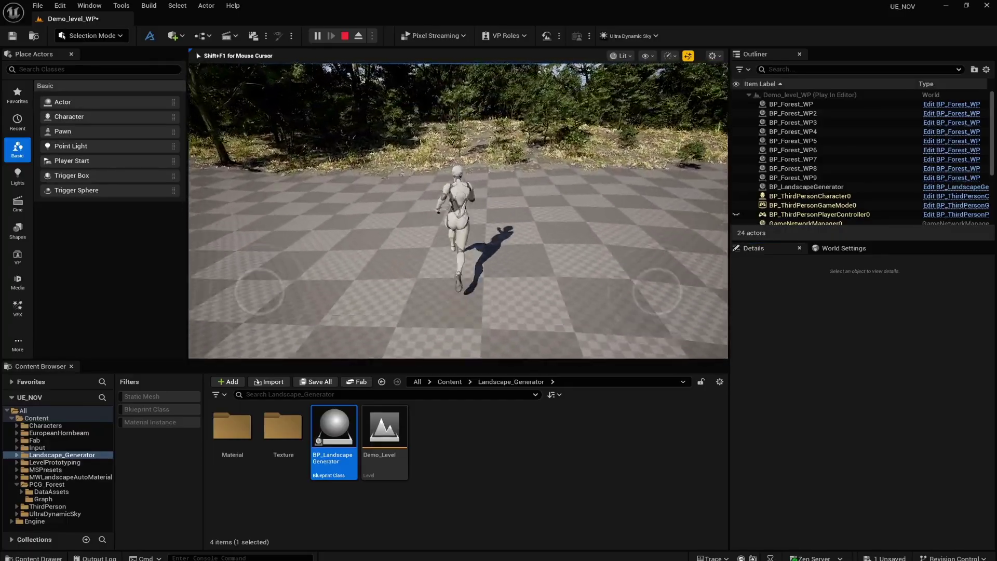